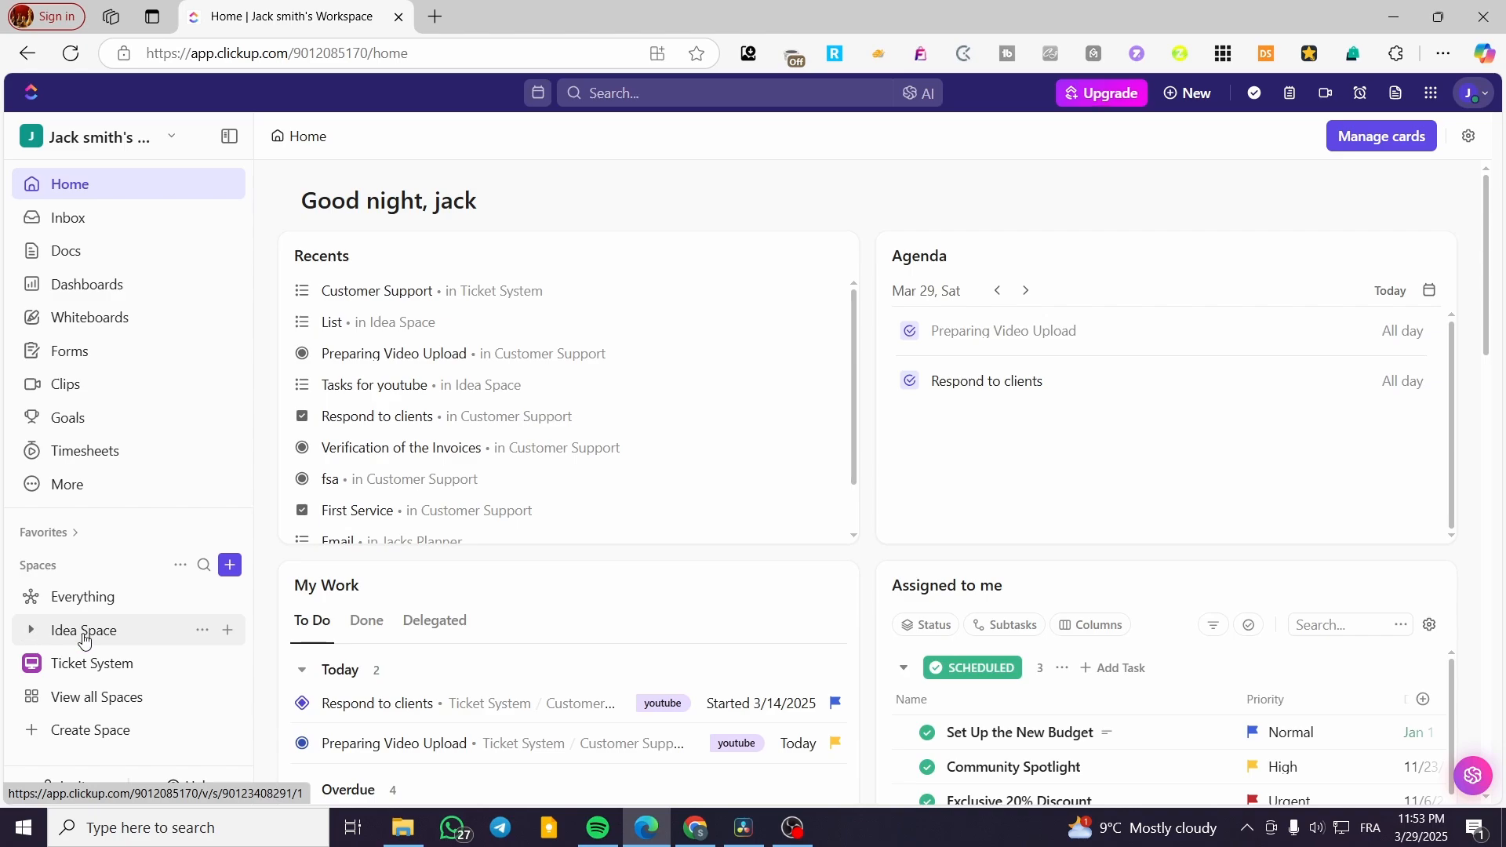
Open the Idea Space overview and look through its cards
click(87, 640)
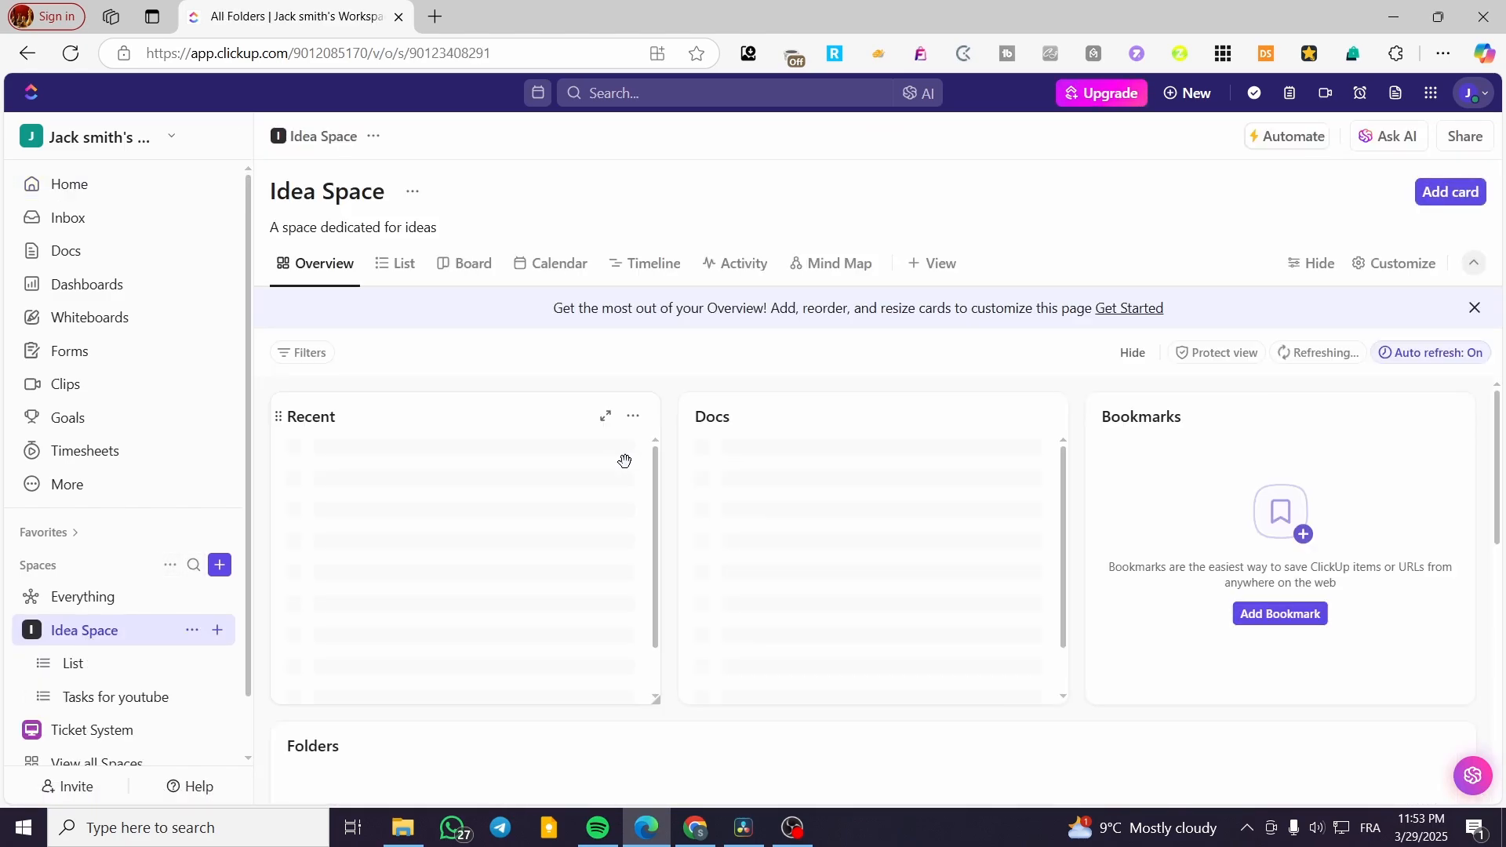
scroll(369, 408, down, 3)
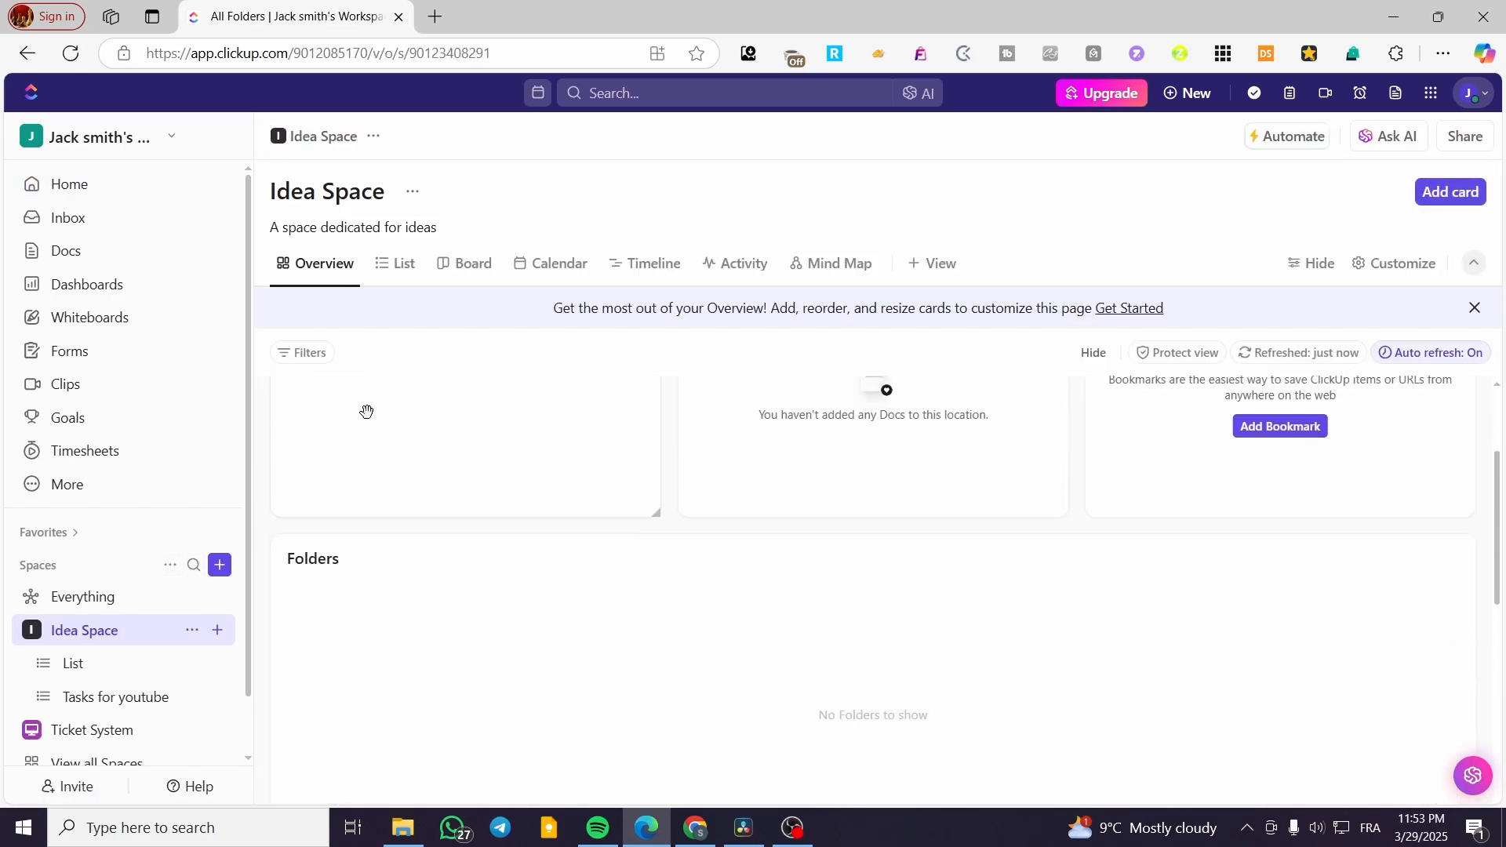
scroll(376, 414, up, 3)
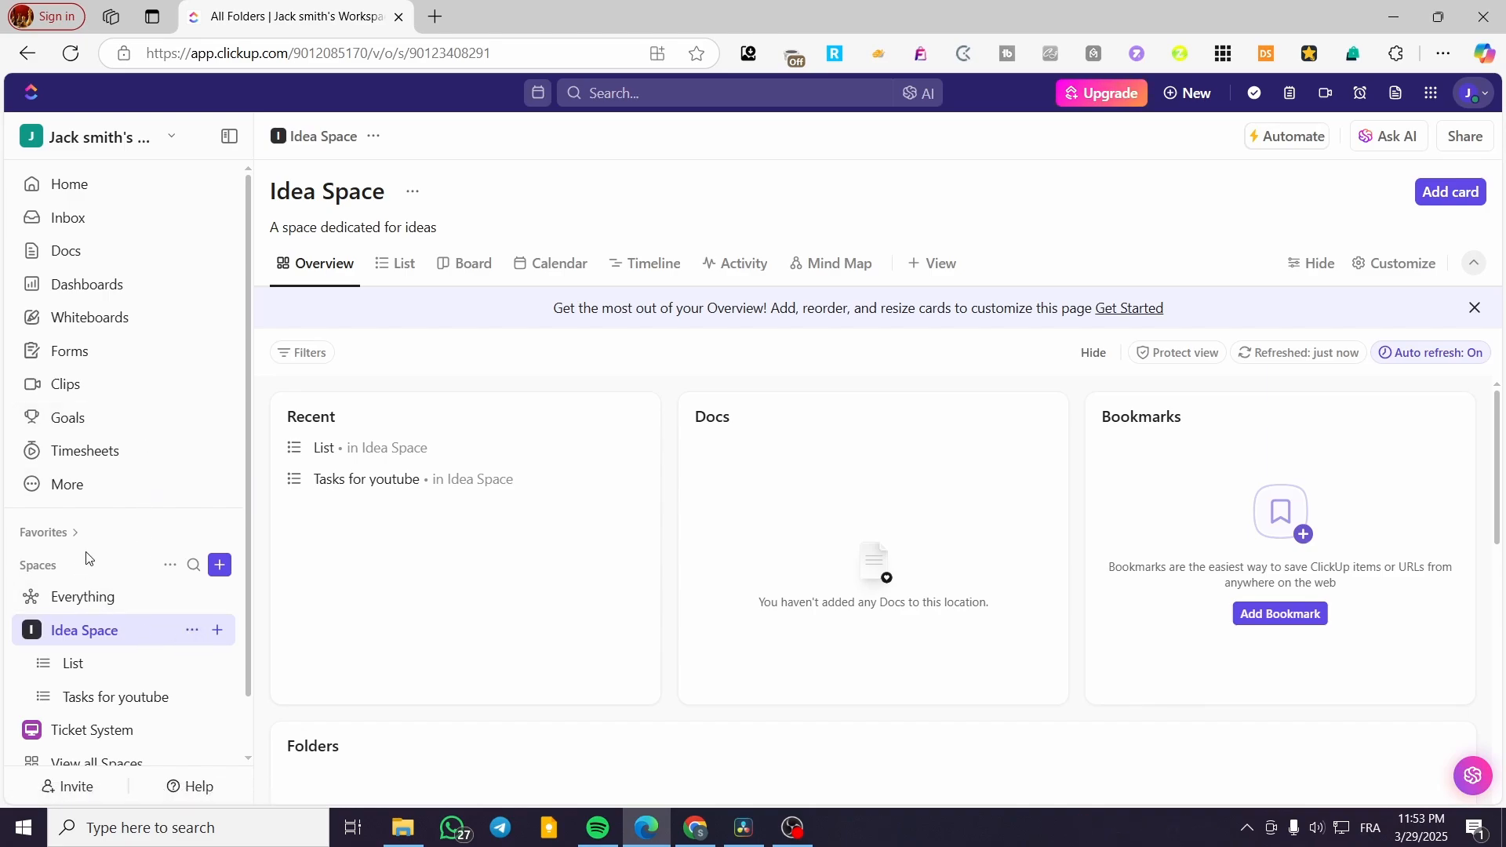
Expand the Ticket System space to show its contents and open its overview
scroll(82, 561, down, 1)
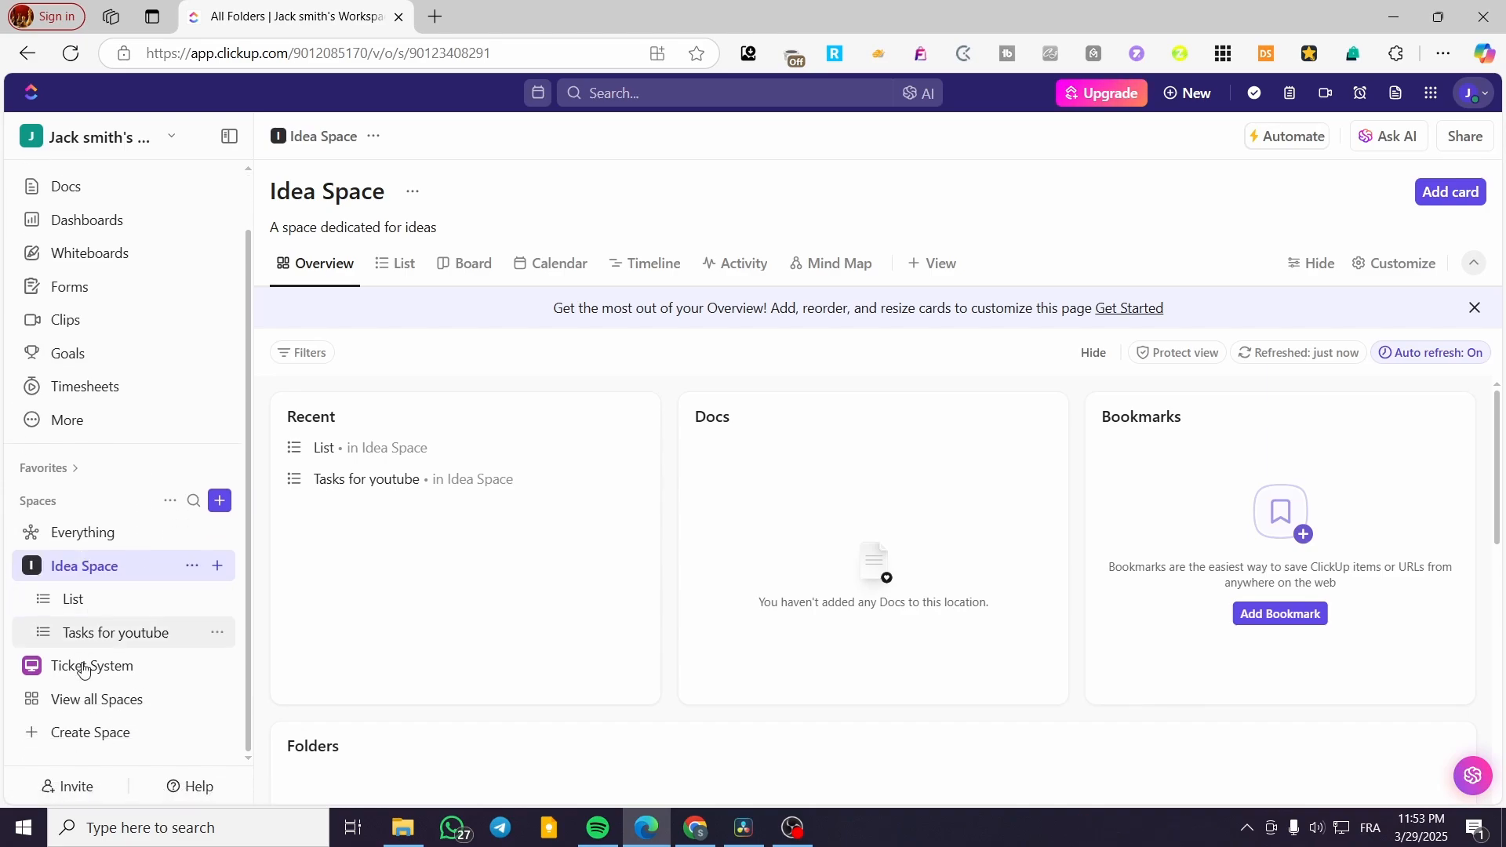
click(31, 674)
scroll(35, 662, down, 1)
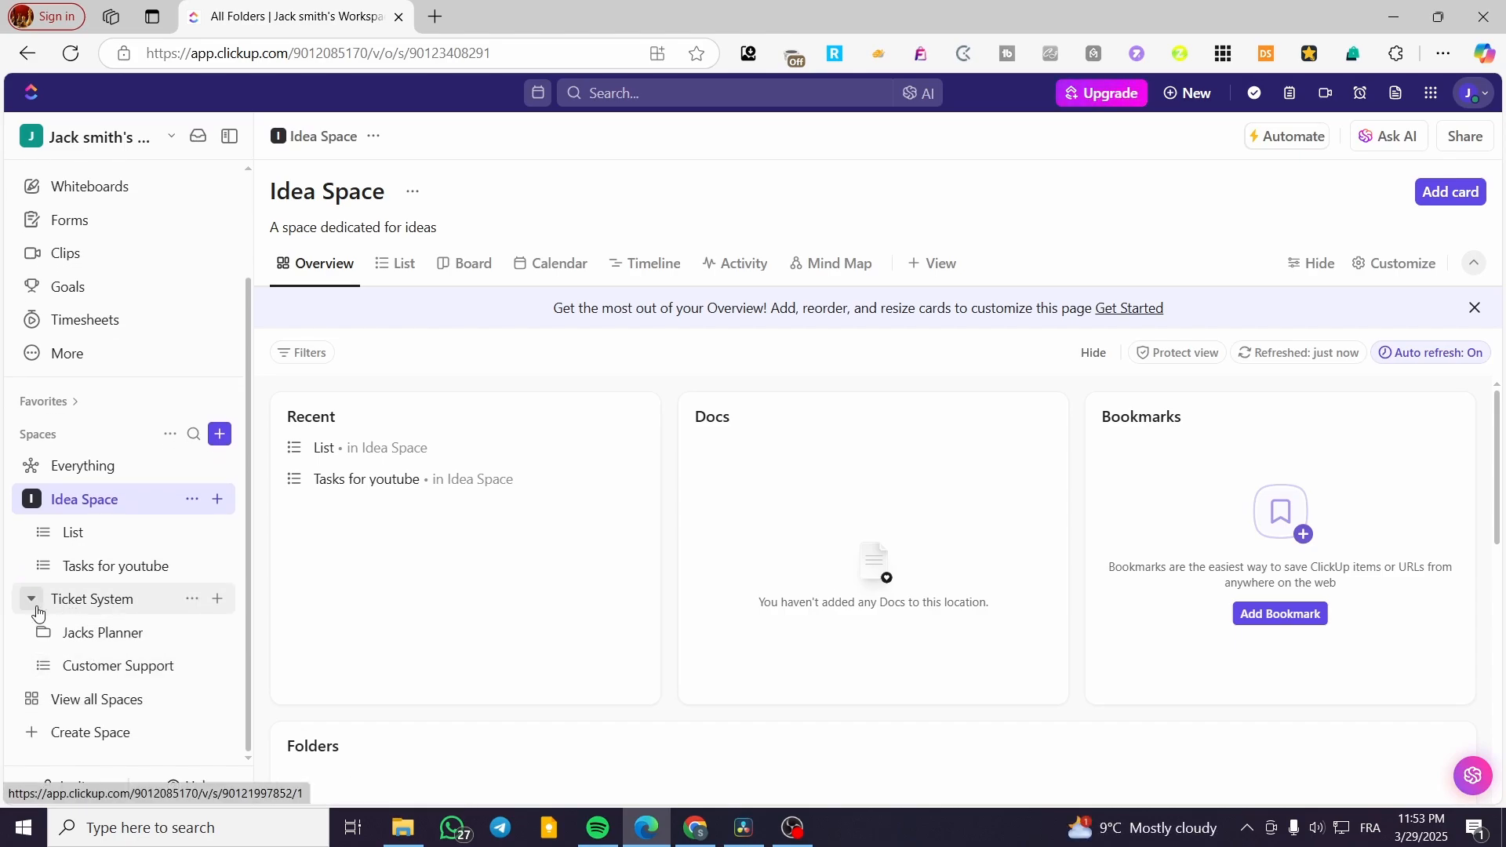
click(64, 606)
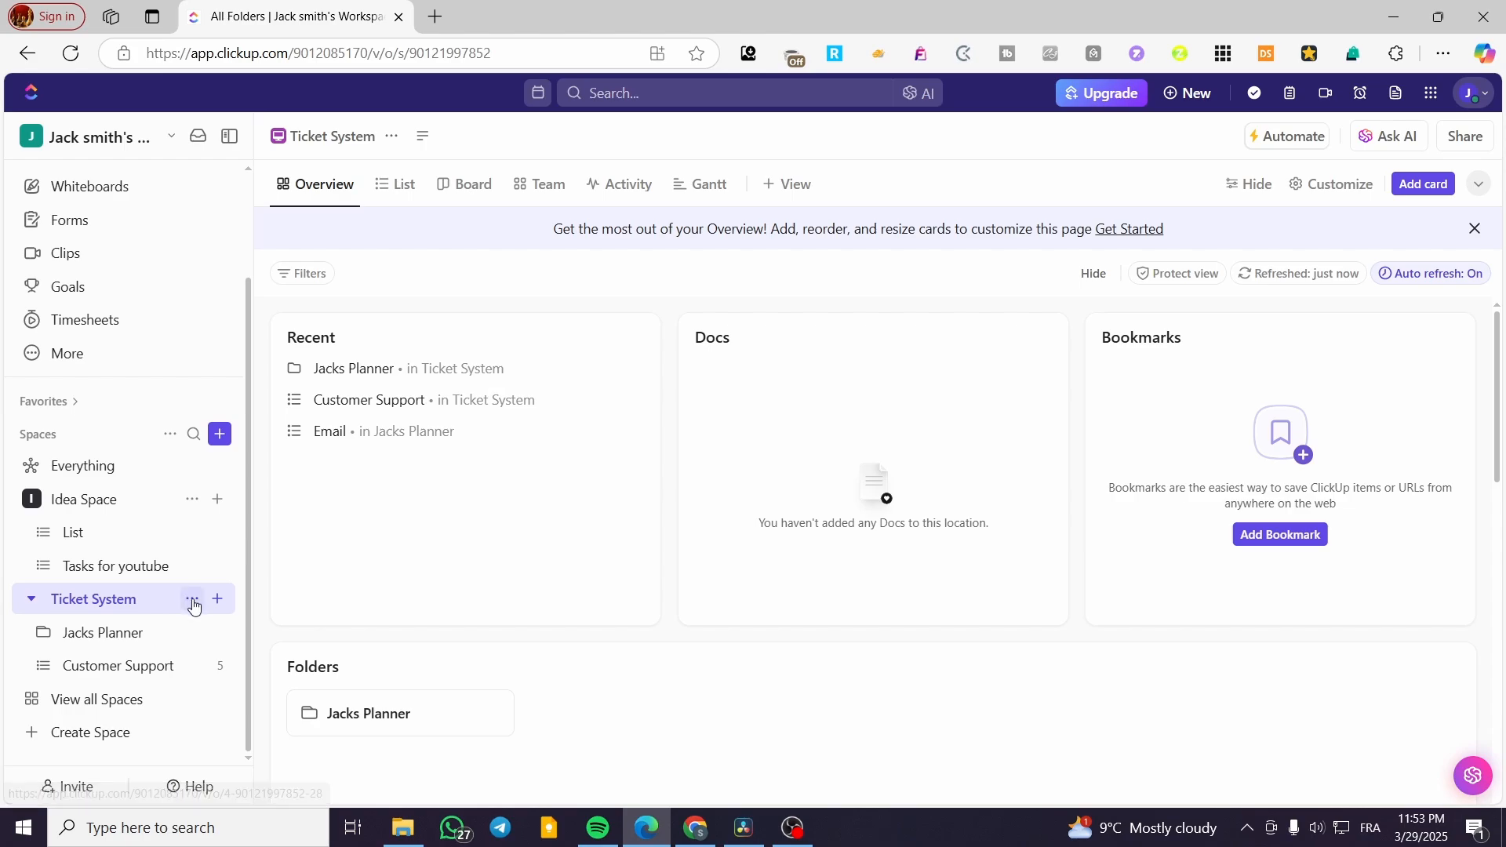
Show the template options available for the Ticket System space
click(192, 604)
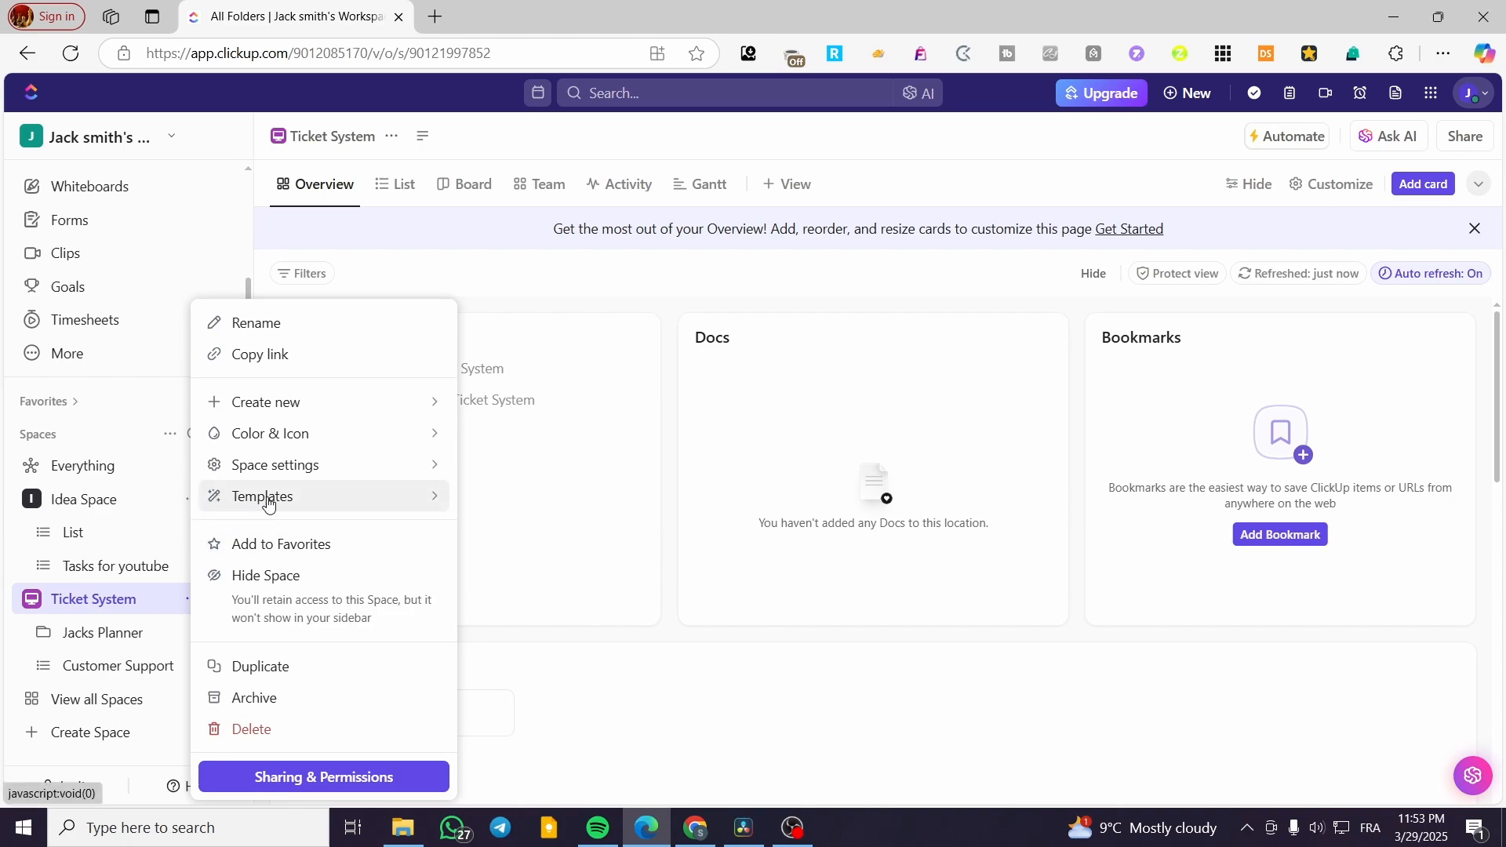
mouse_move(321, 496)
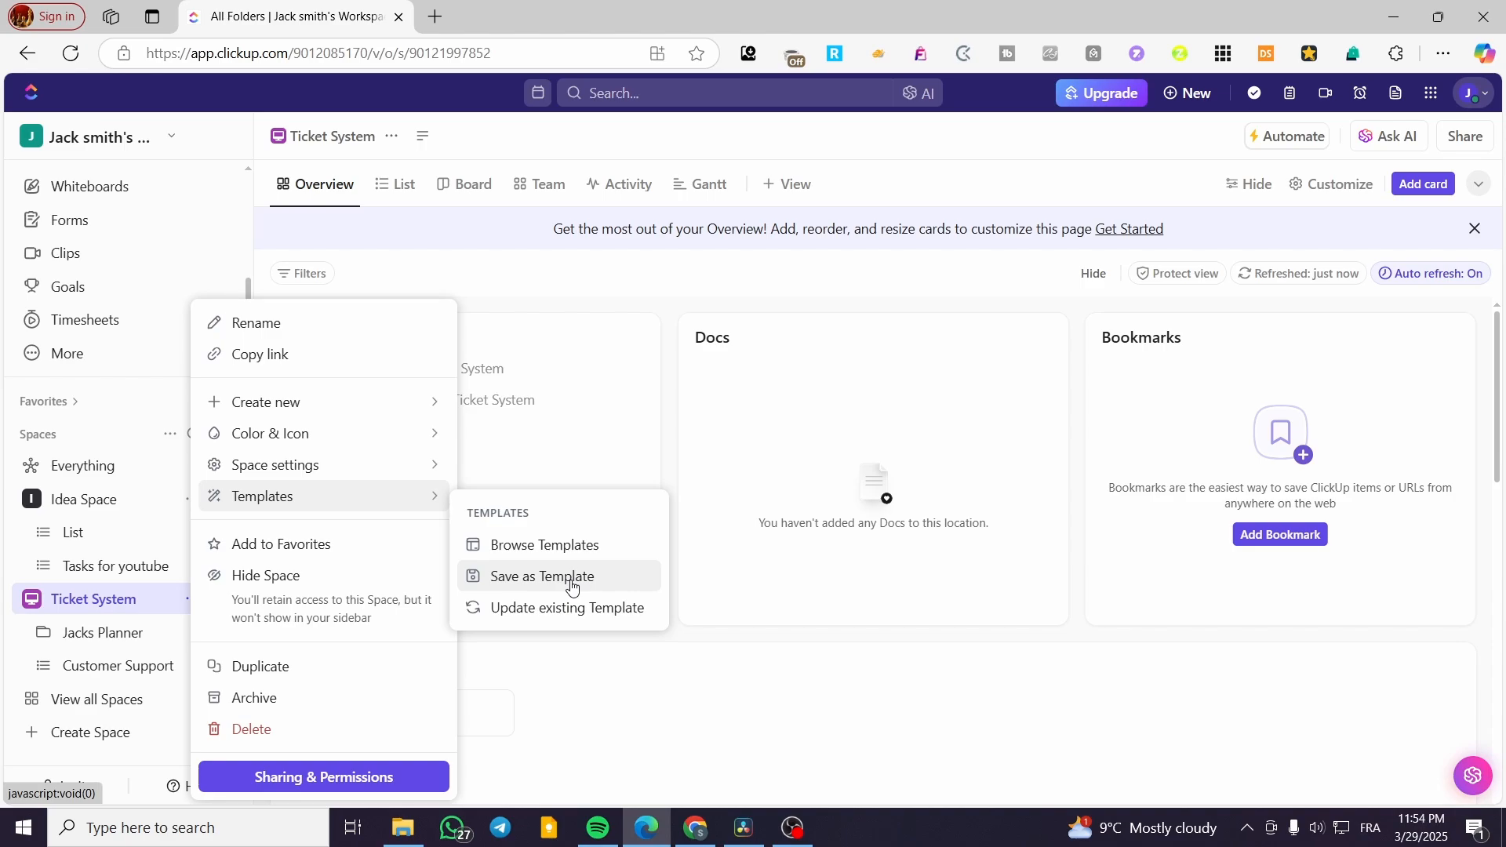
click(547, 440)
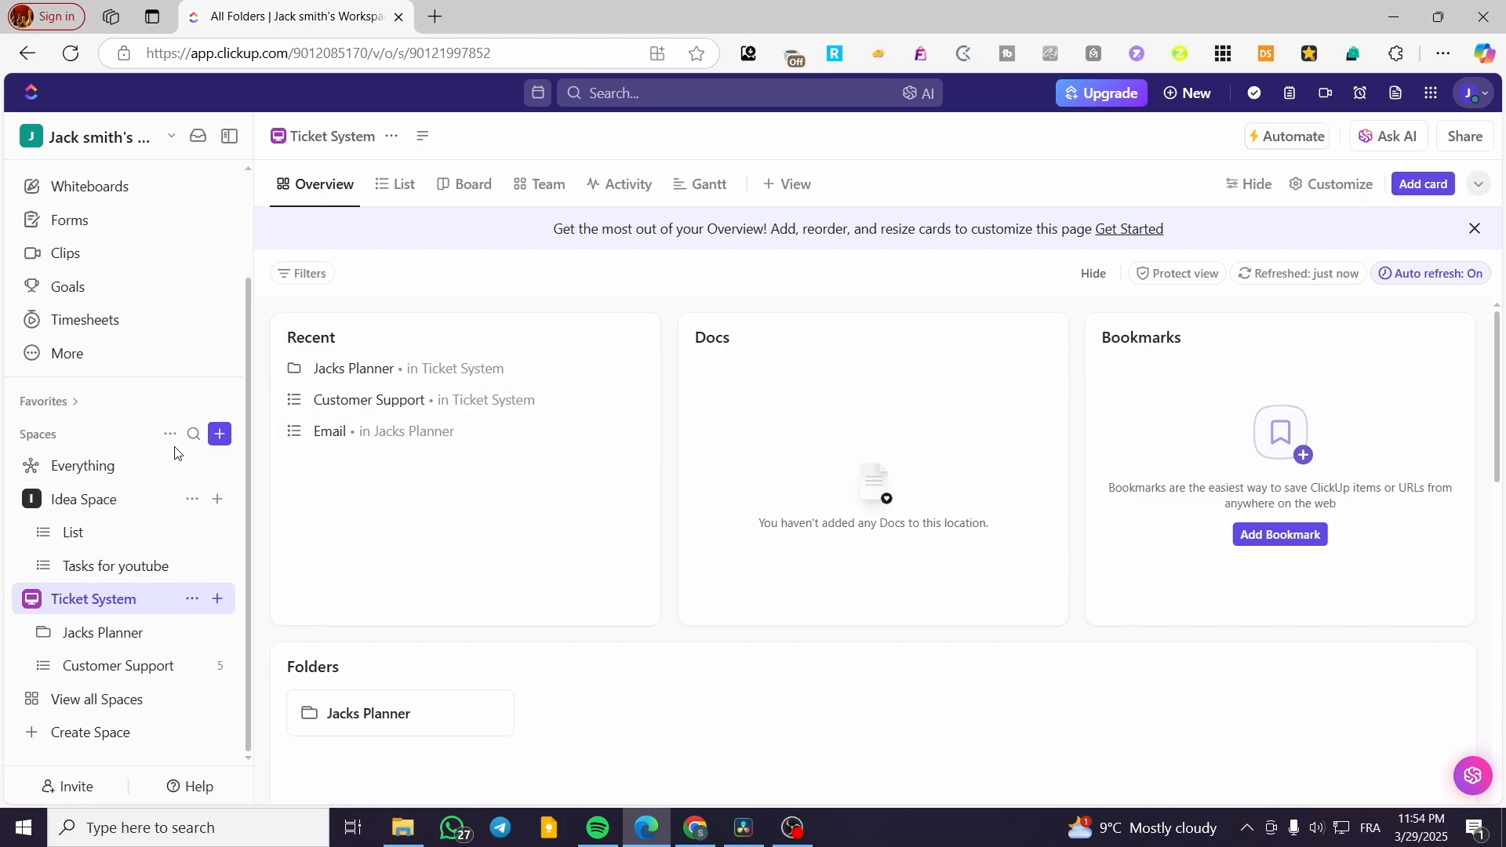
click(220, 435)
click(328, 431)
click(170, 435)
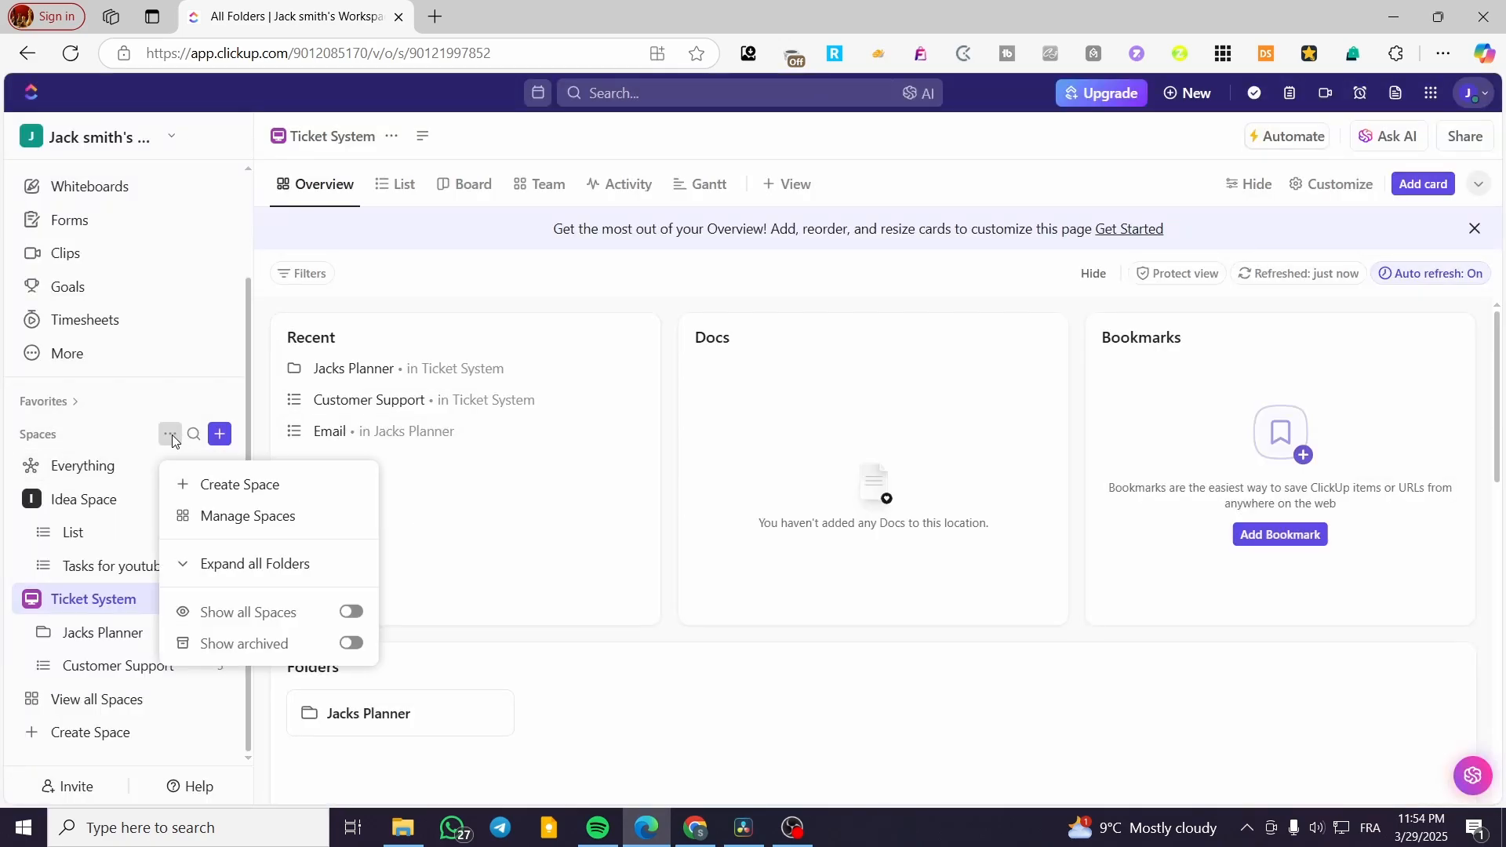
click(118, 460)
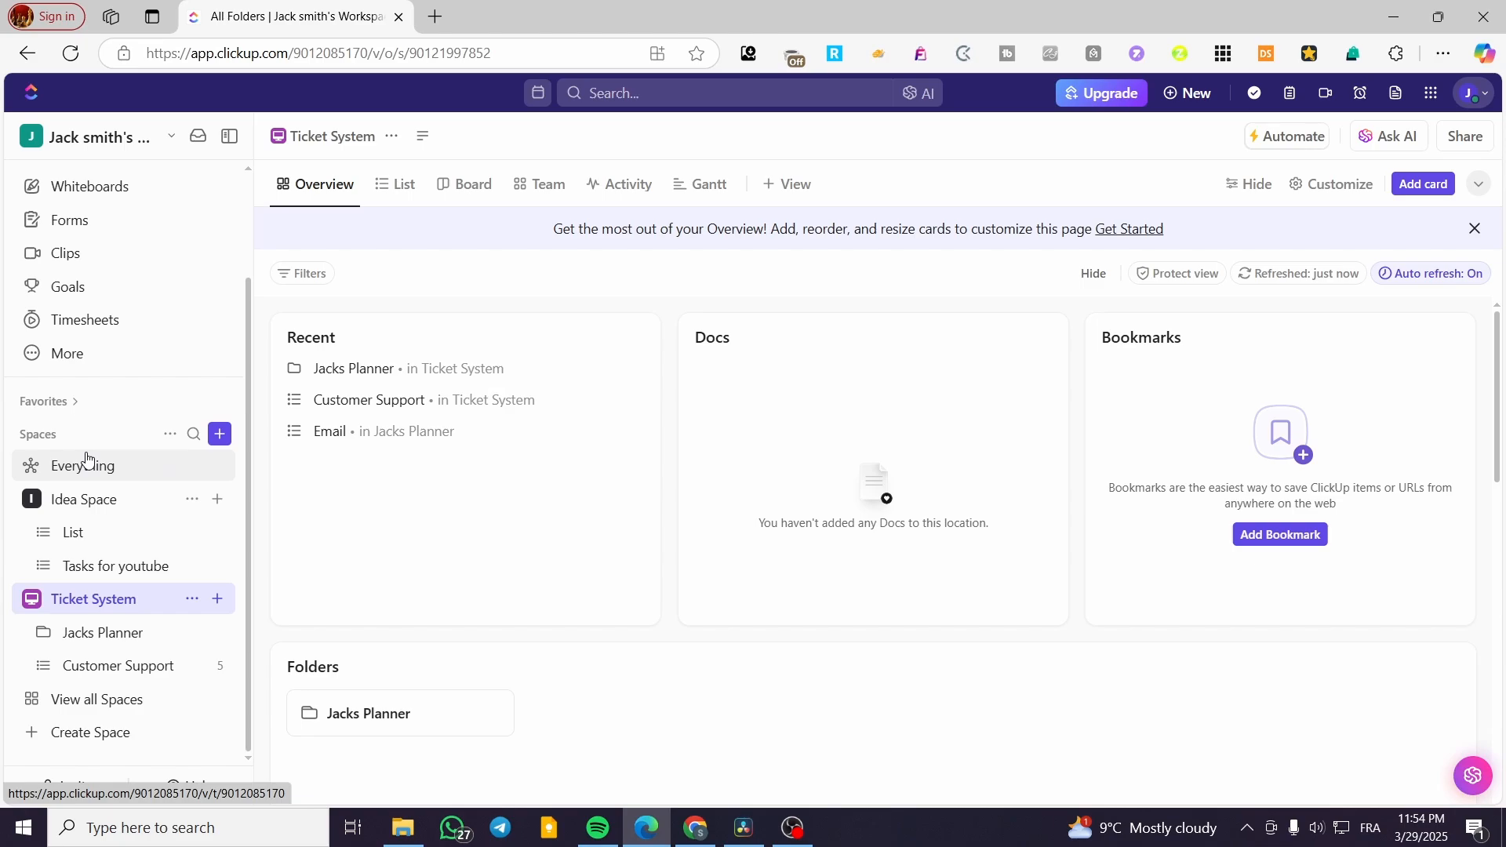
View the List and Tasks for youtube lists in Idea Space, and return to the space's overview
click(127, 502)
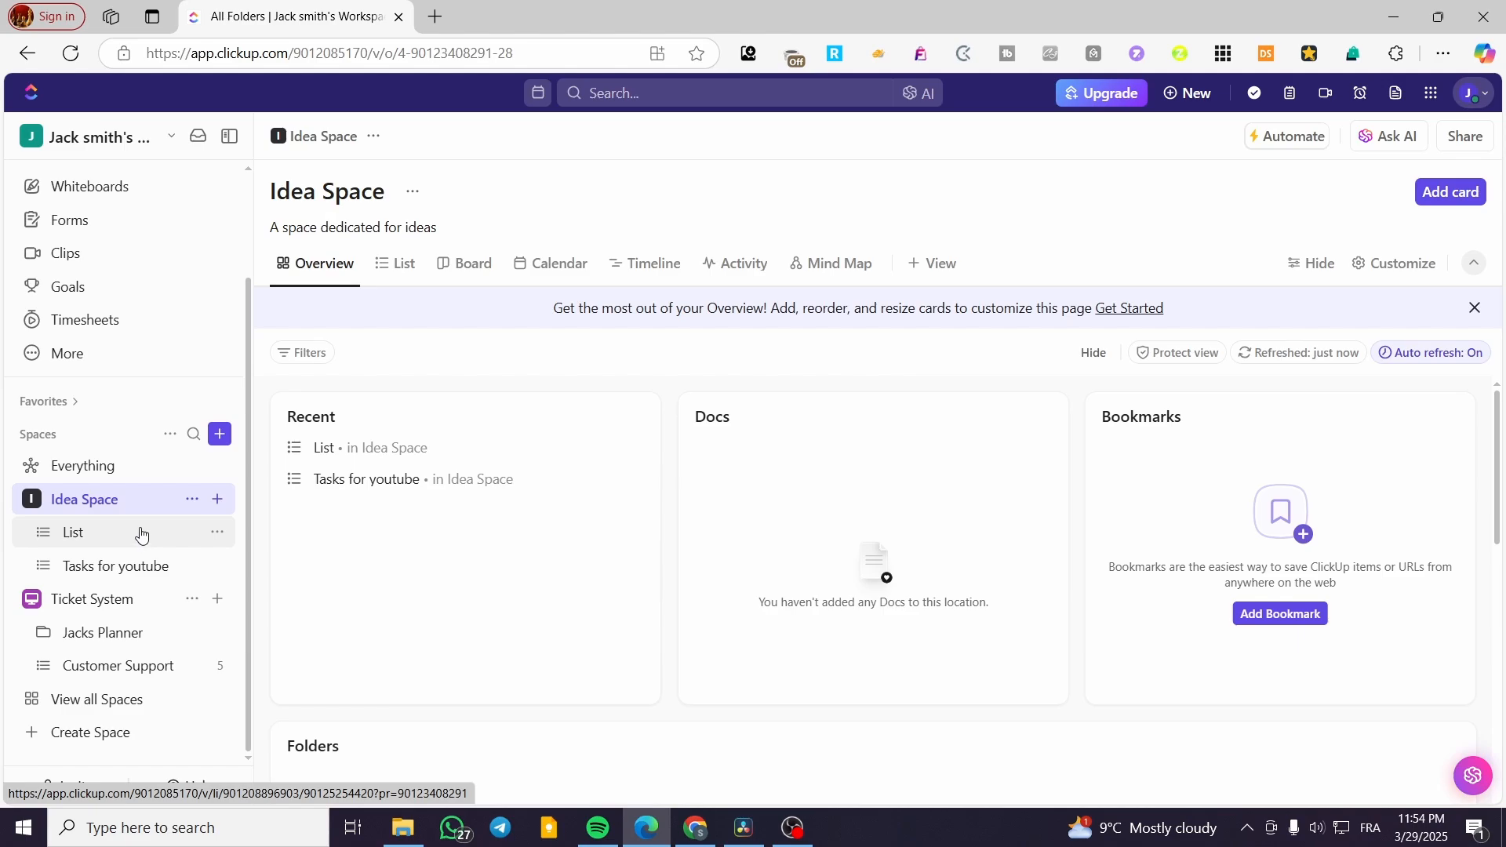
click(139, 531)
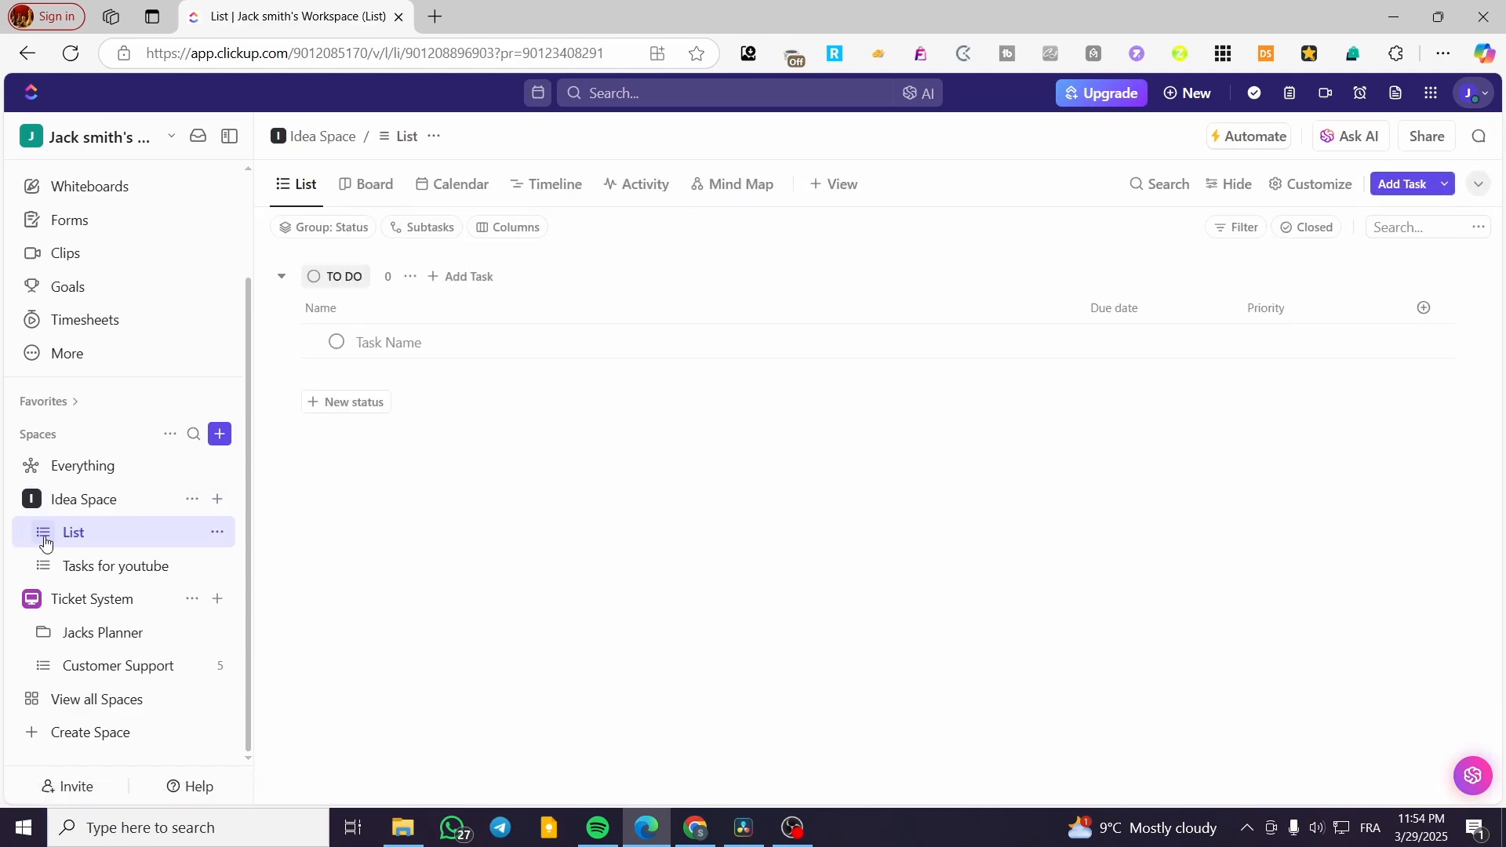
click(135, 570)
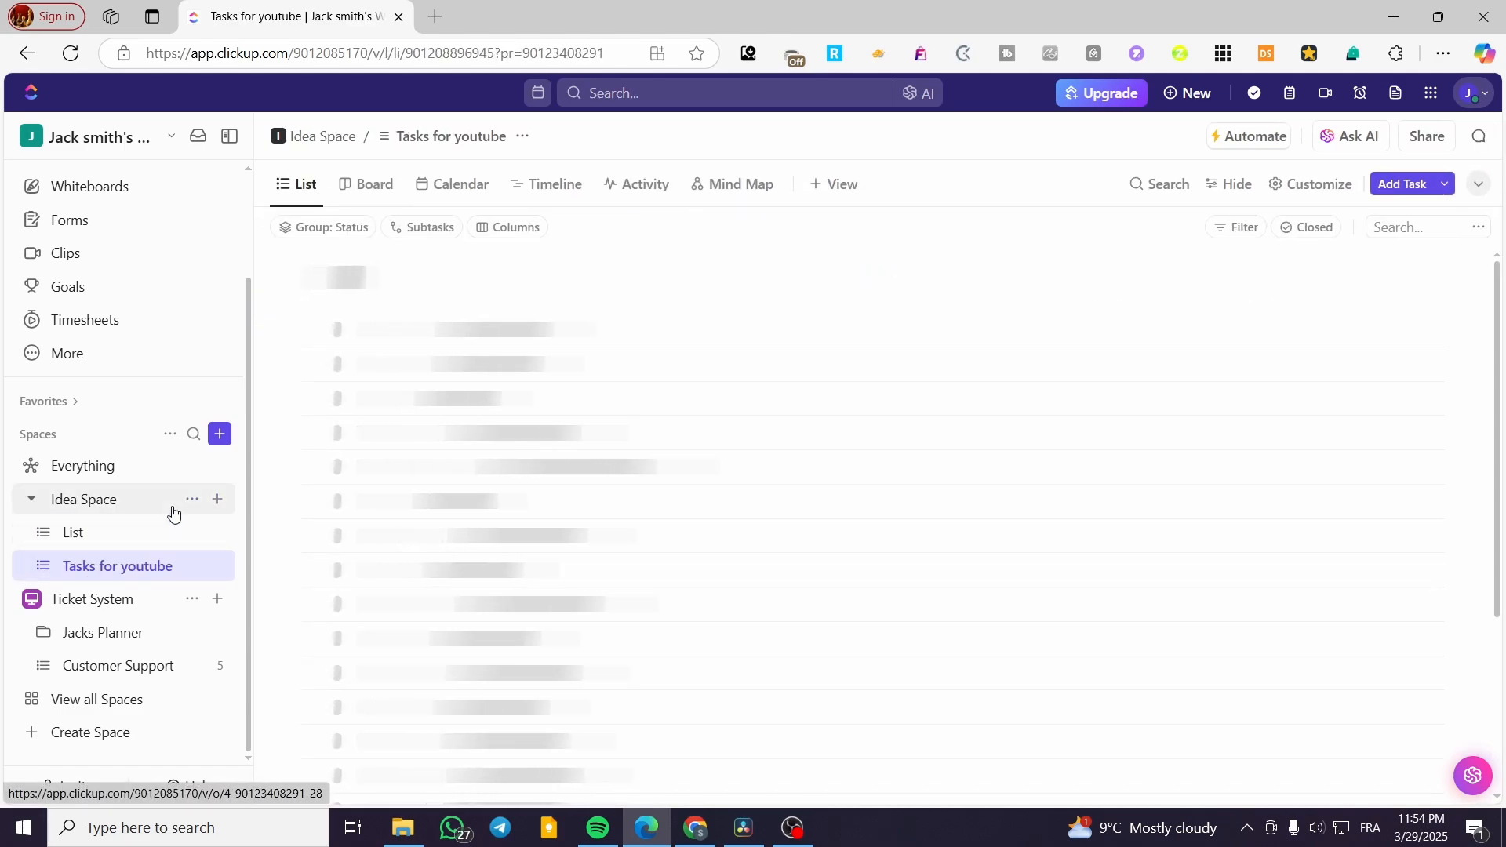
click(129, 497)
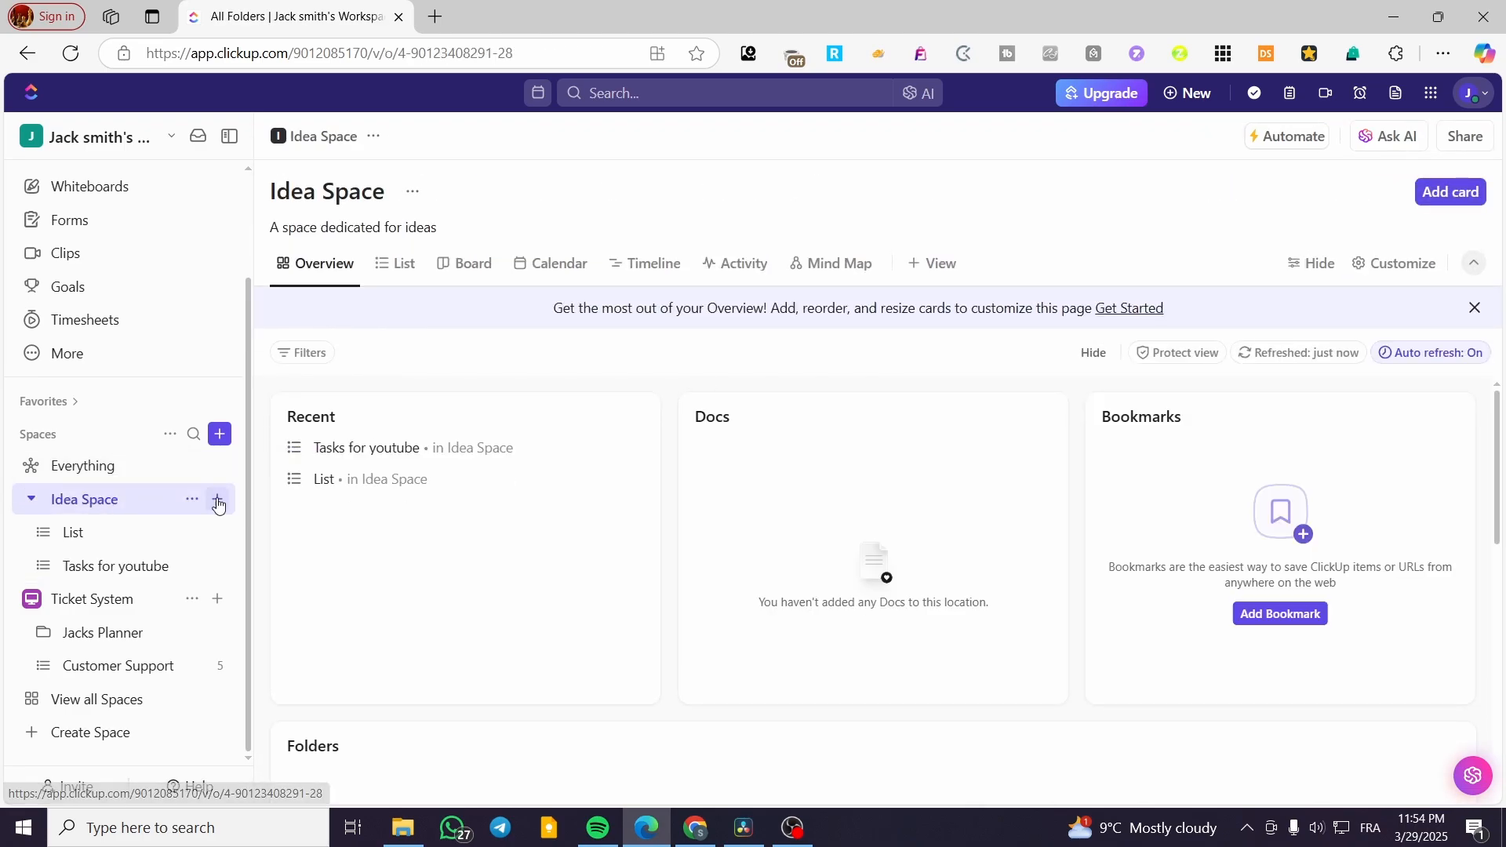
Add a new dashboard to Idea Space and choose the Simple Dashboard template for it
click(218, 501)
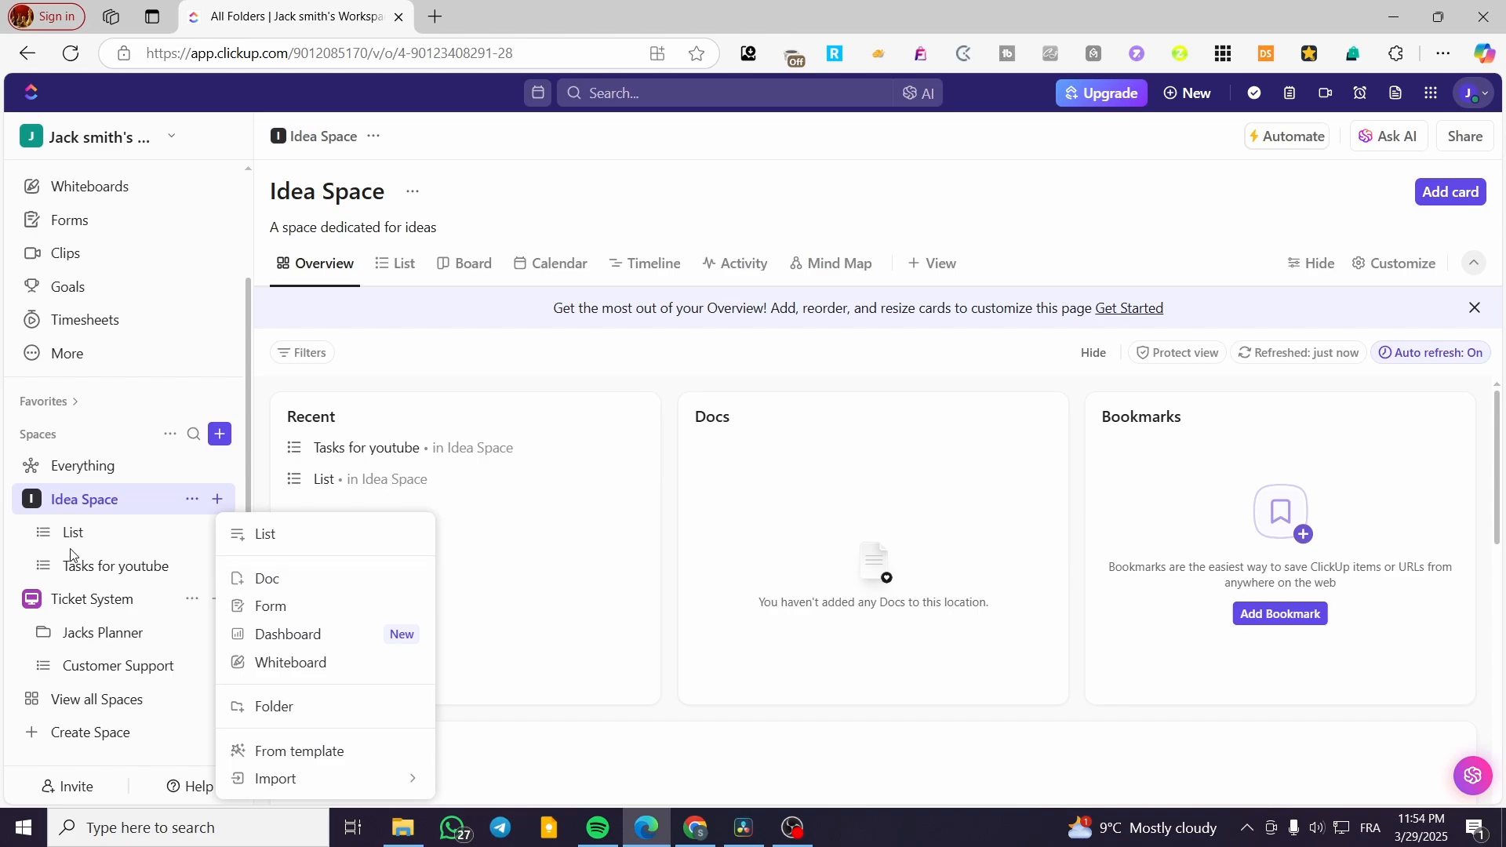
click(332, 636)
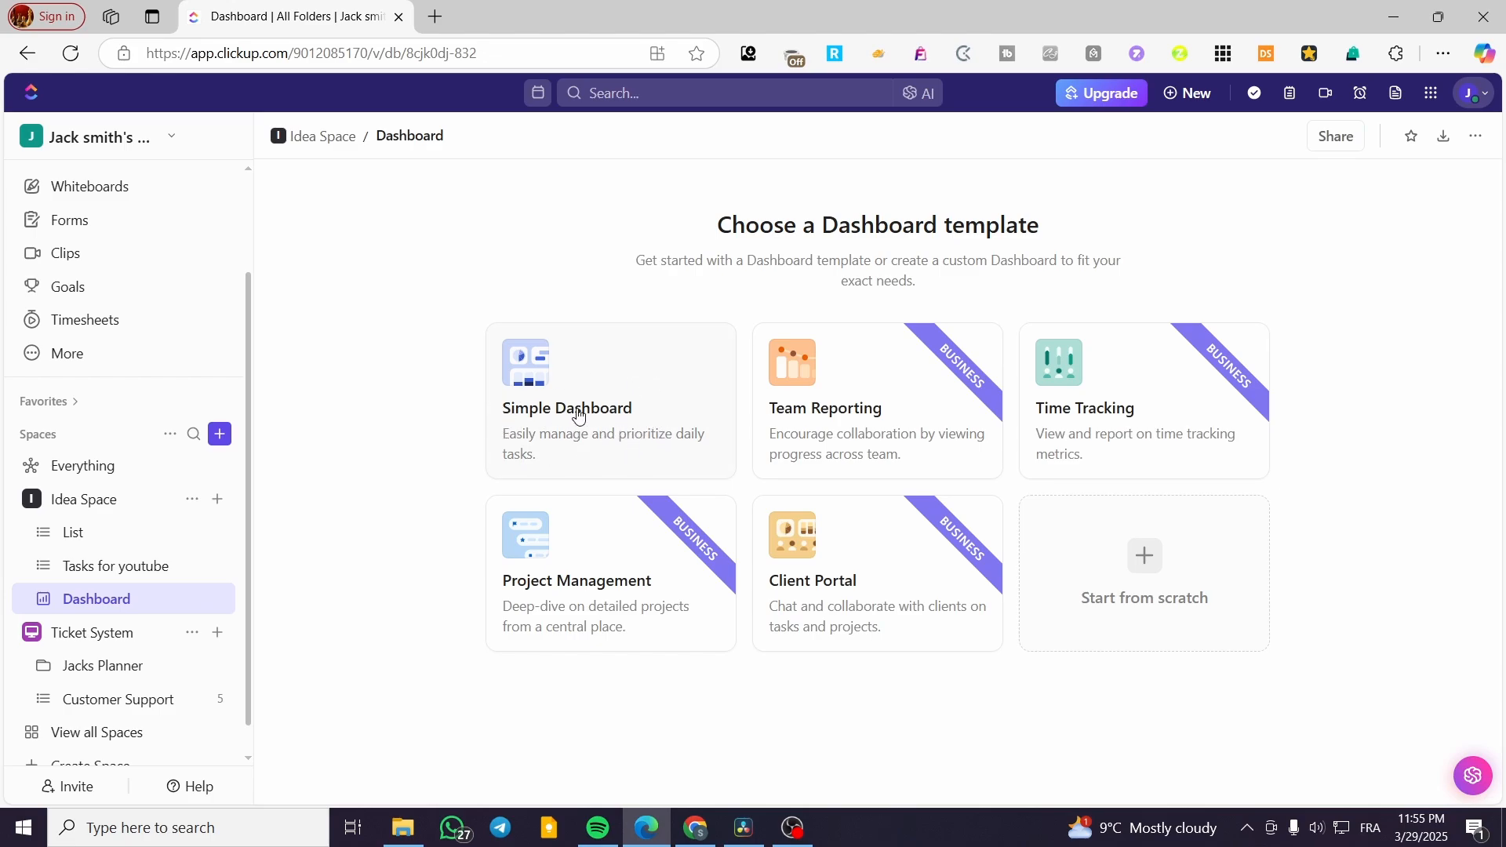
click(625, 405)
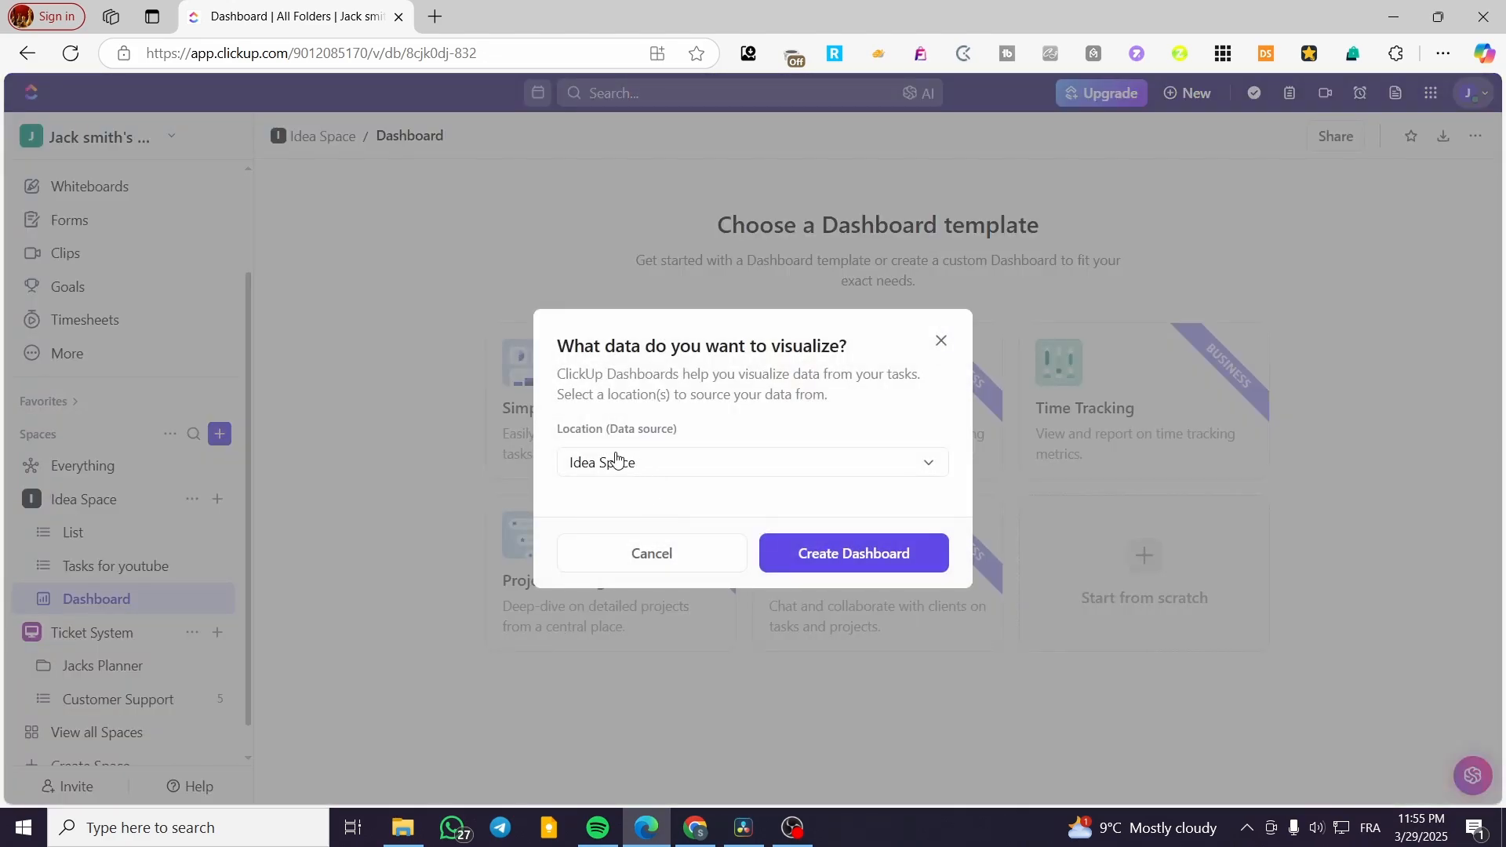
Select two locations as the dashboard's data source and create the dashboard
click(738, 468)
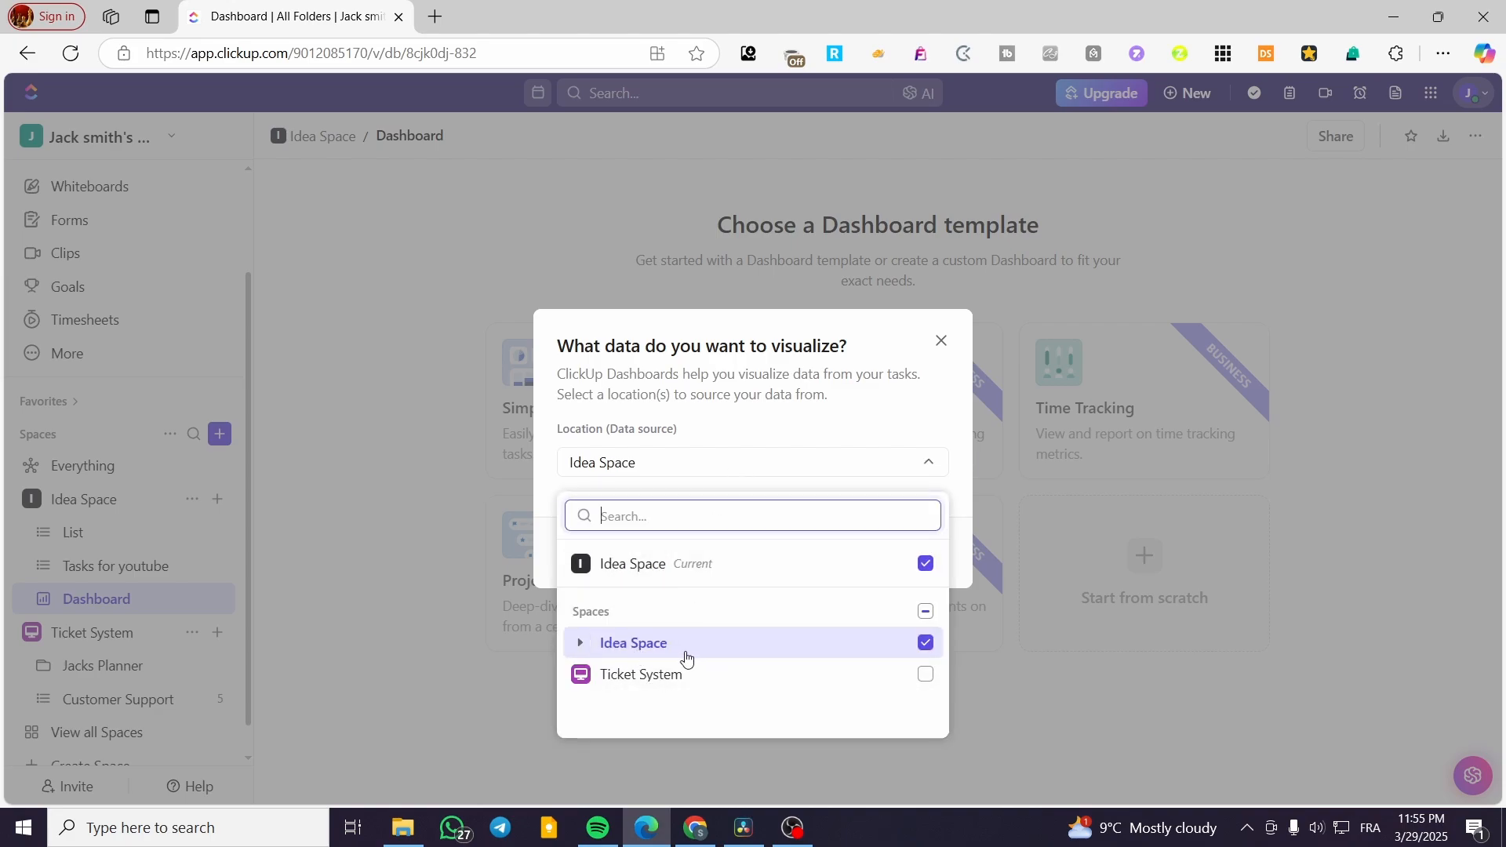
click(656, 653)
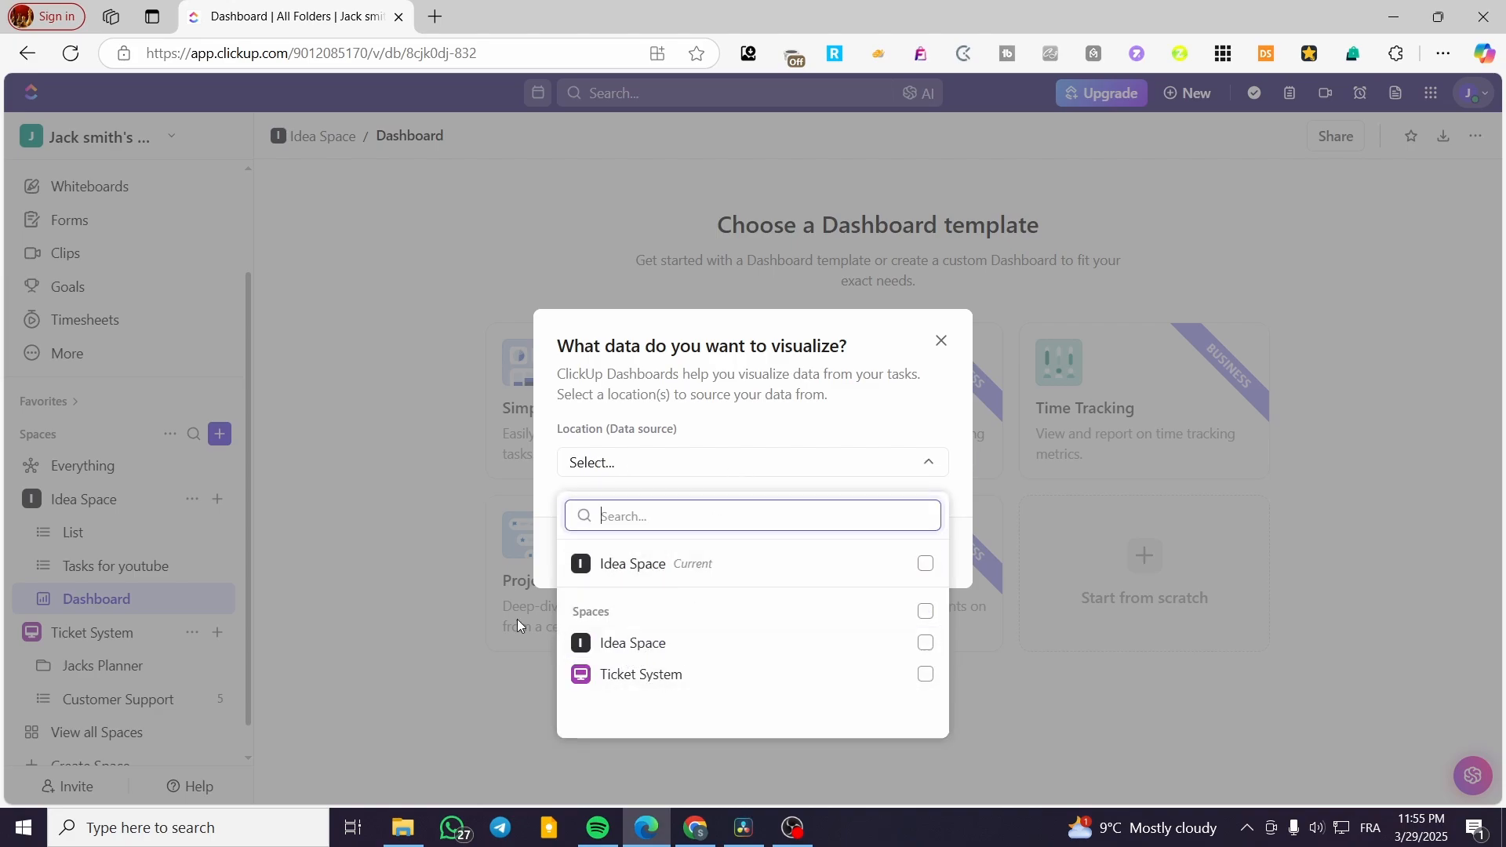
click(716, 643)
click(864, 410)
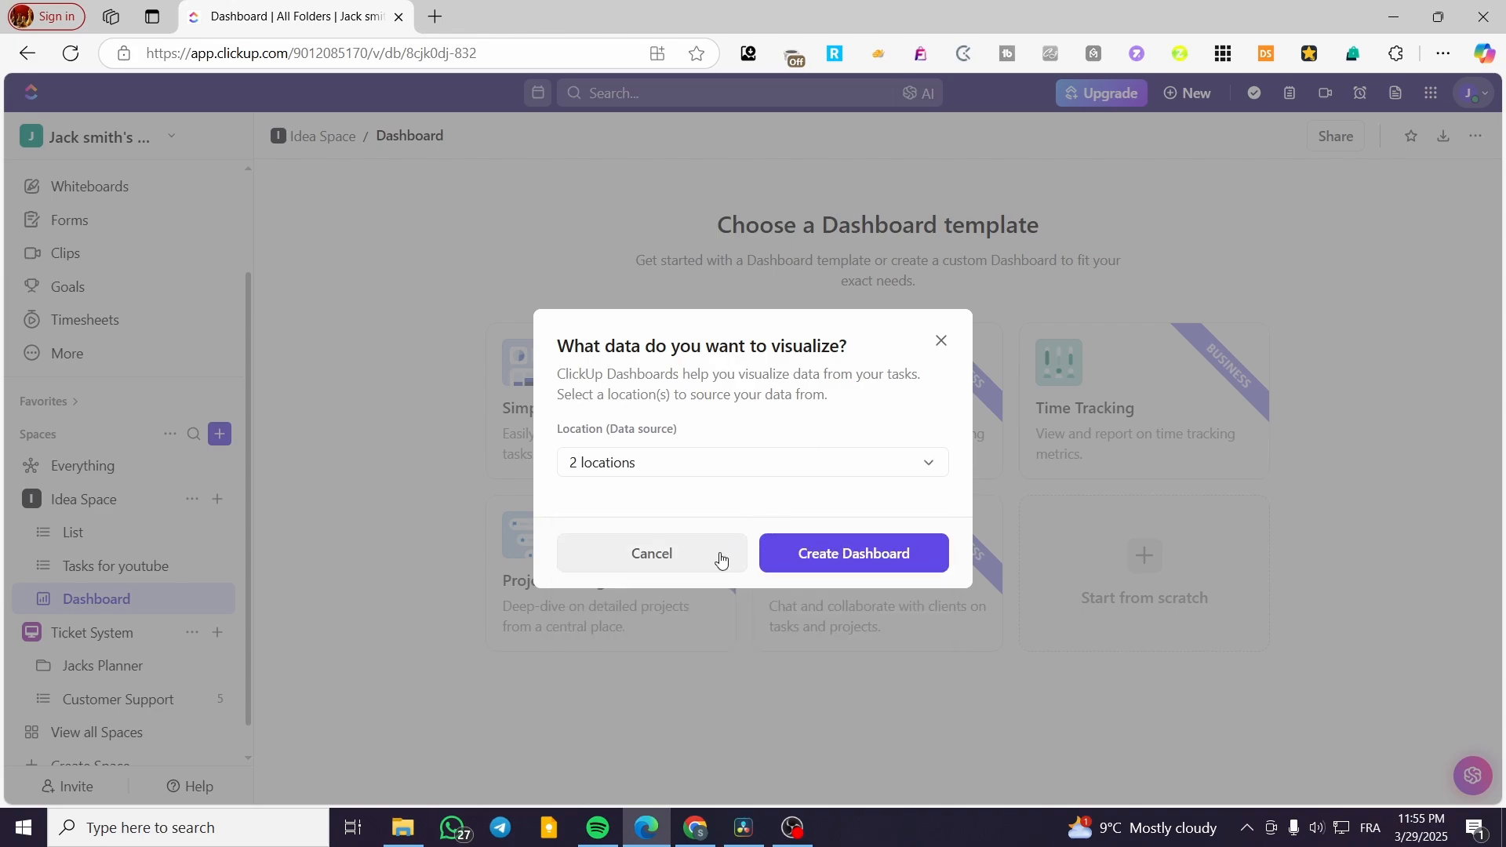
click(874, 565)
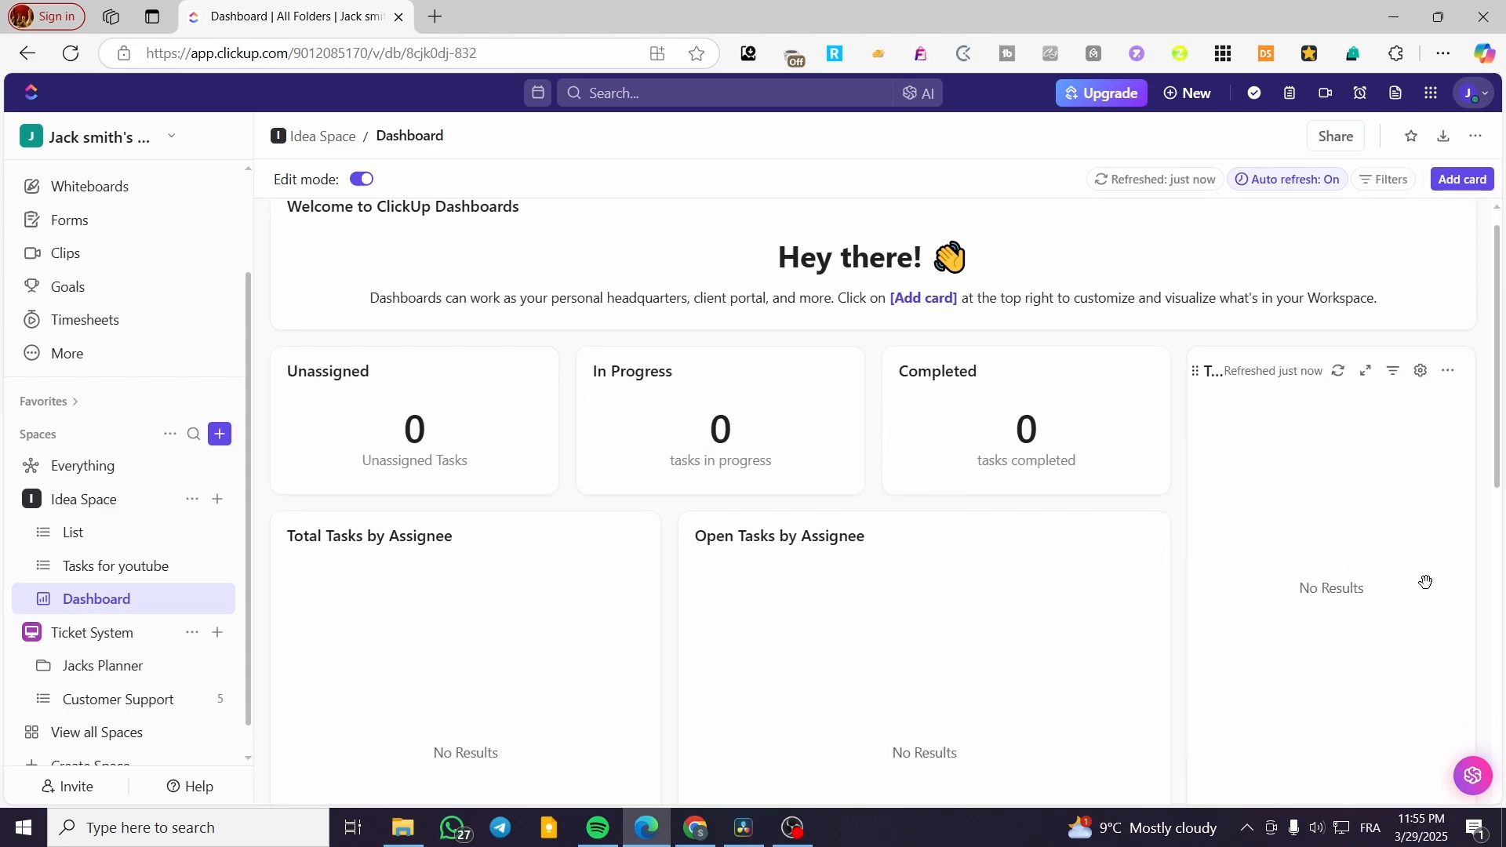
Look over the new dashboard's cards and open the Unassigned card's title for editing
scroll(557, 619, down, 8)
scroll(611, 591, down, 5)
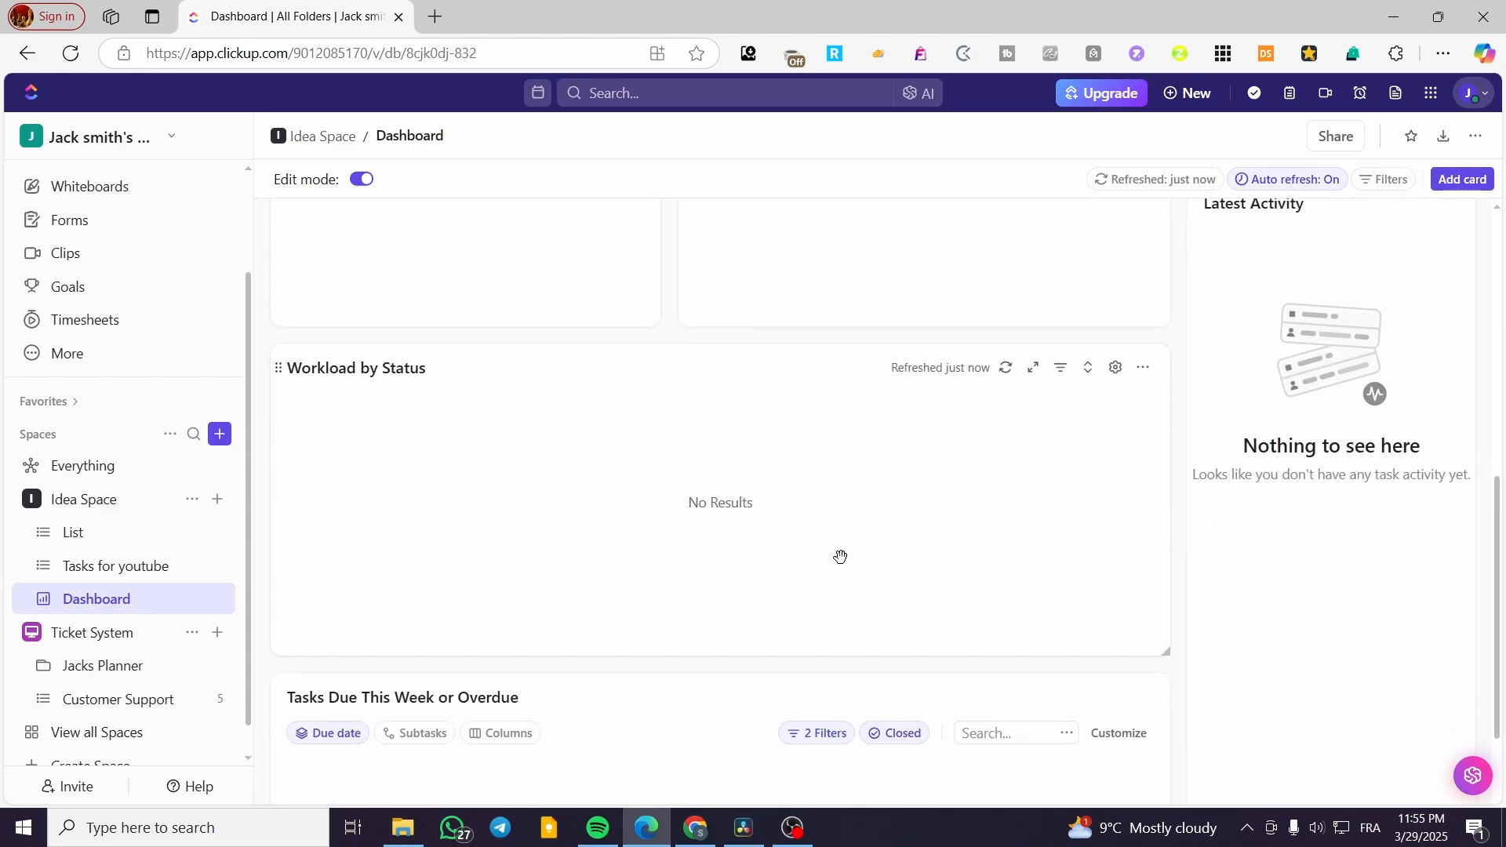
scroll(598, 572, up, 13)
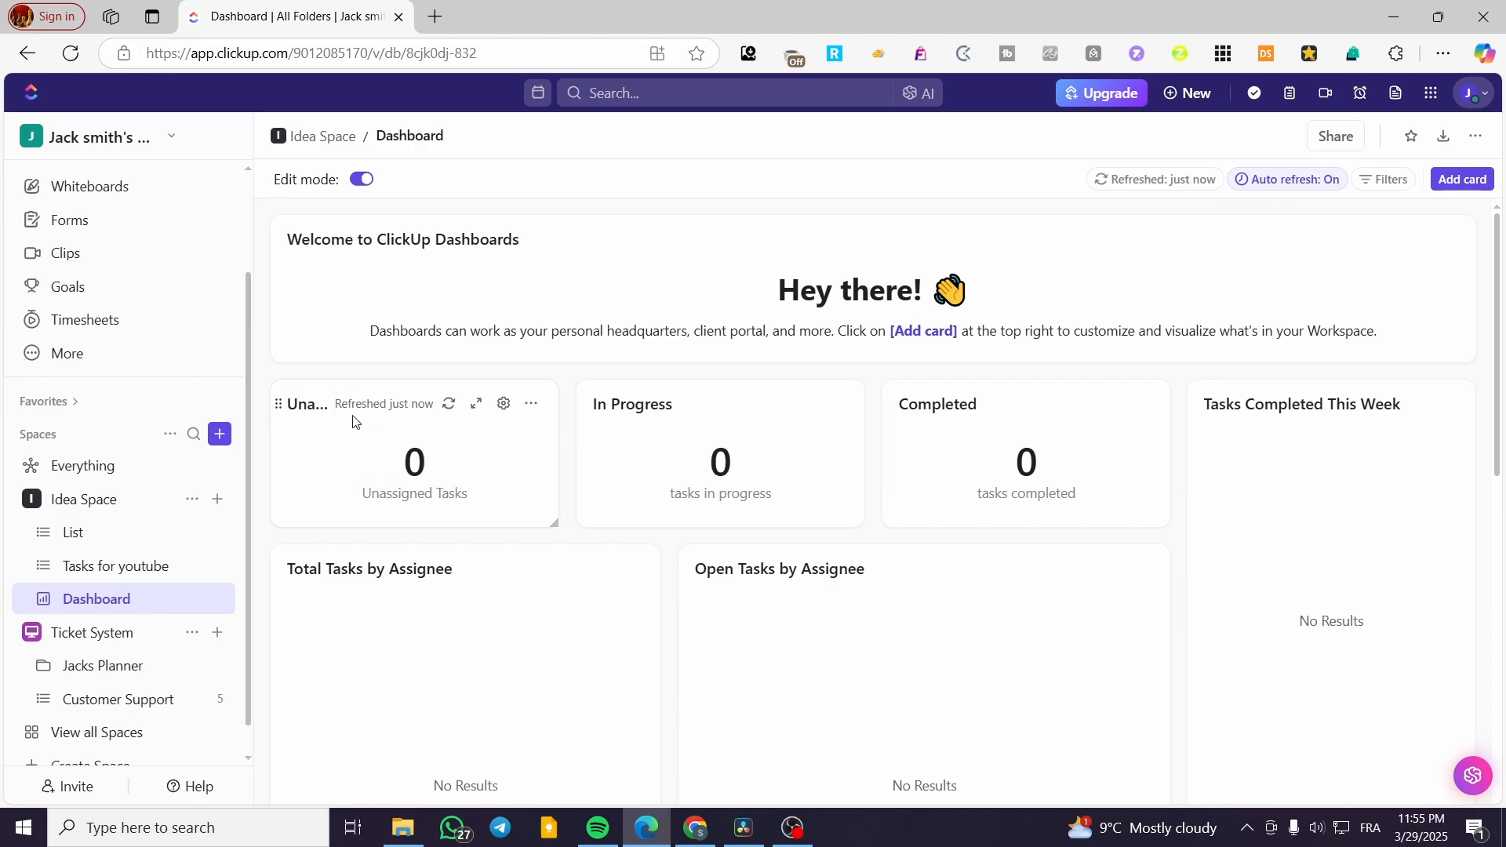
click(305, 406)
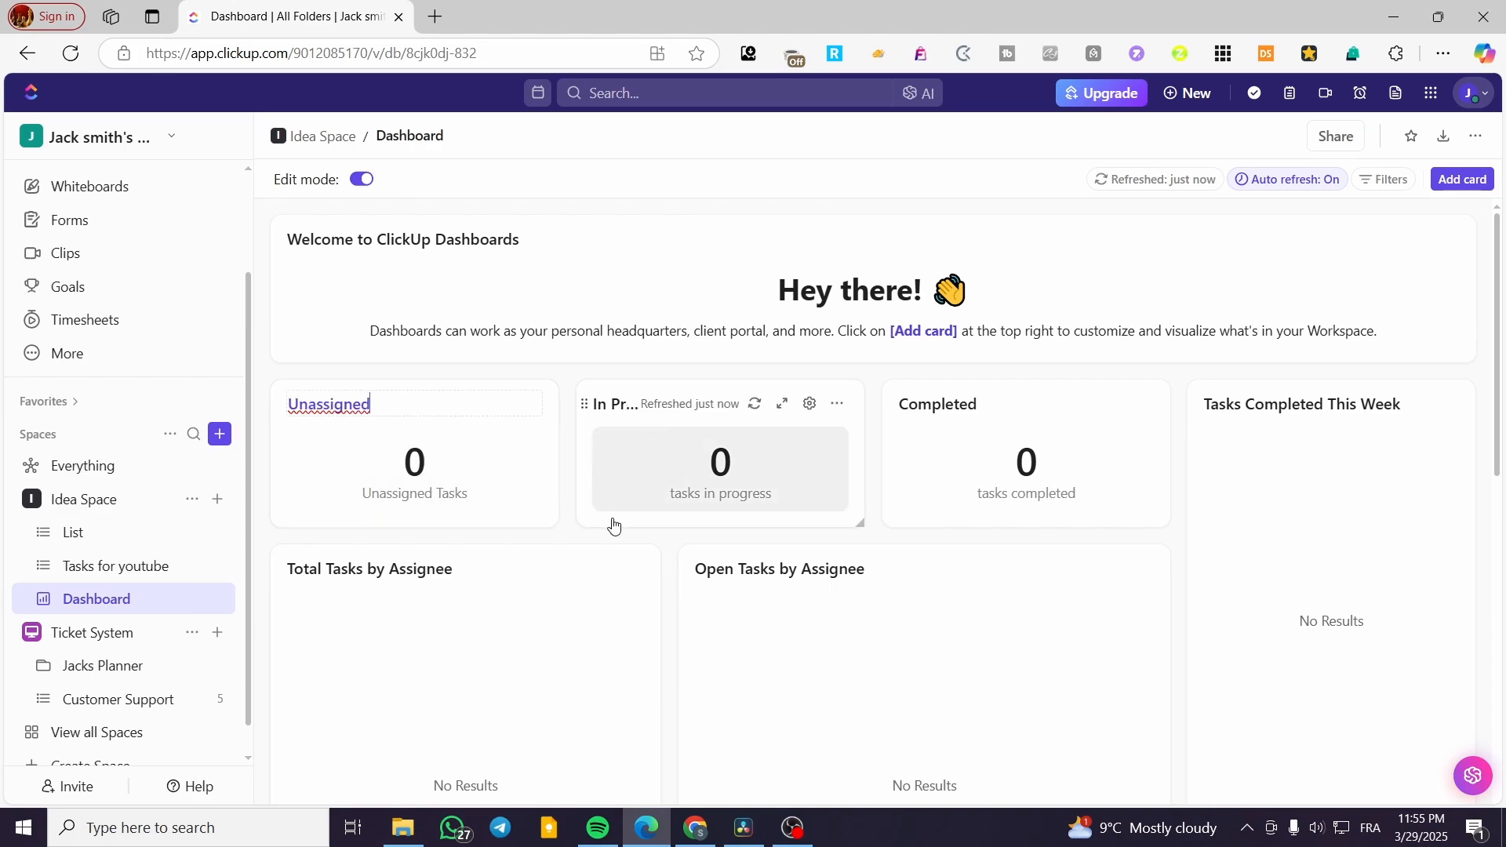
scroll(895, 525, down, 1)
scroll(894, 470, up, 1)
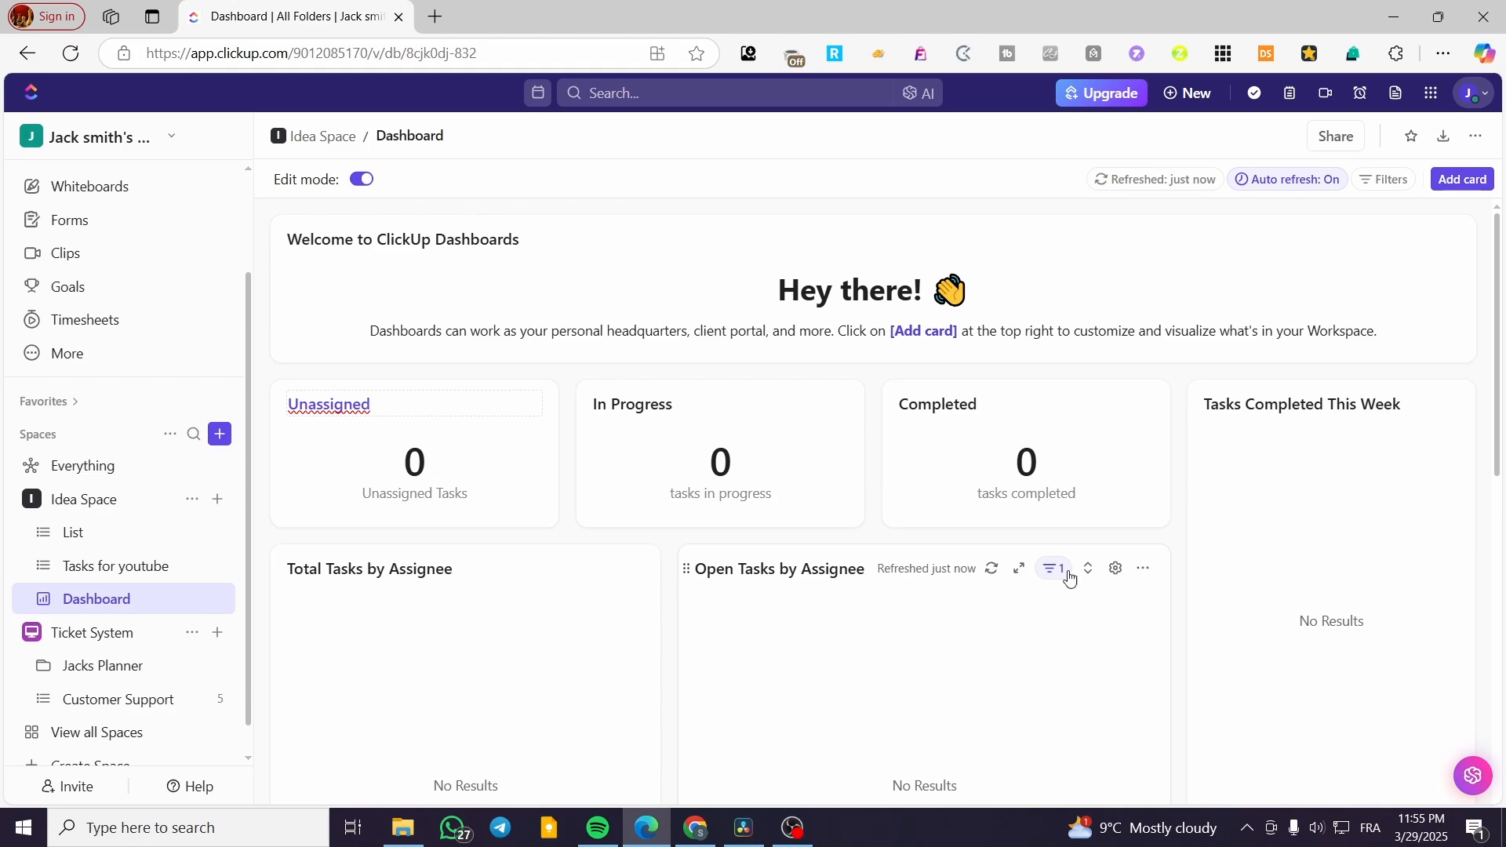
scroll(1068, 577, down, 3)
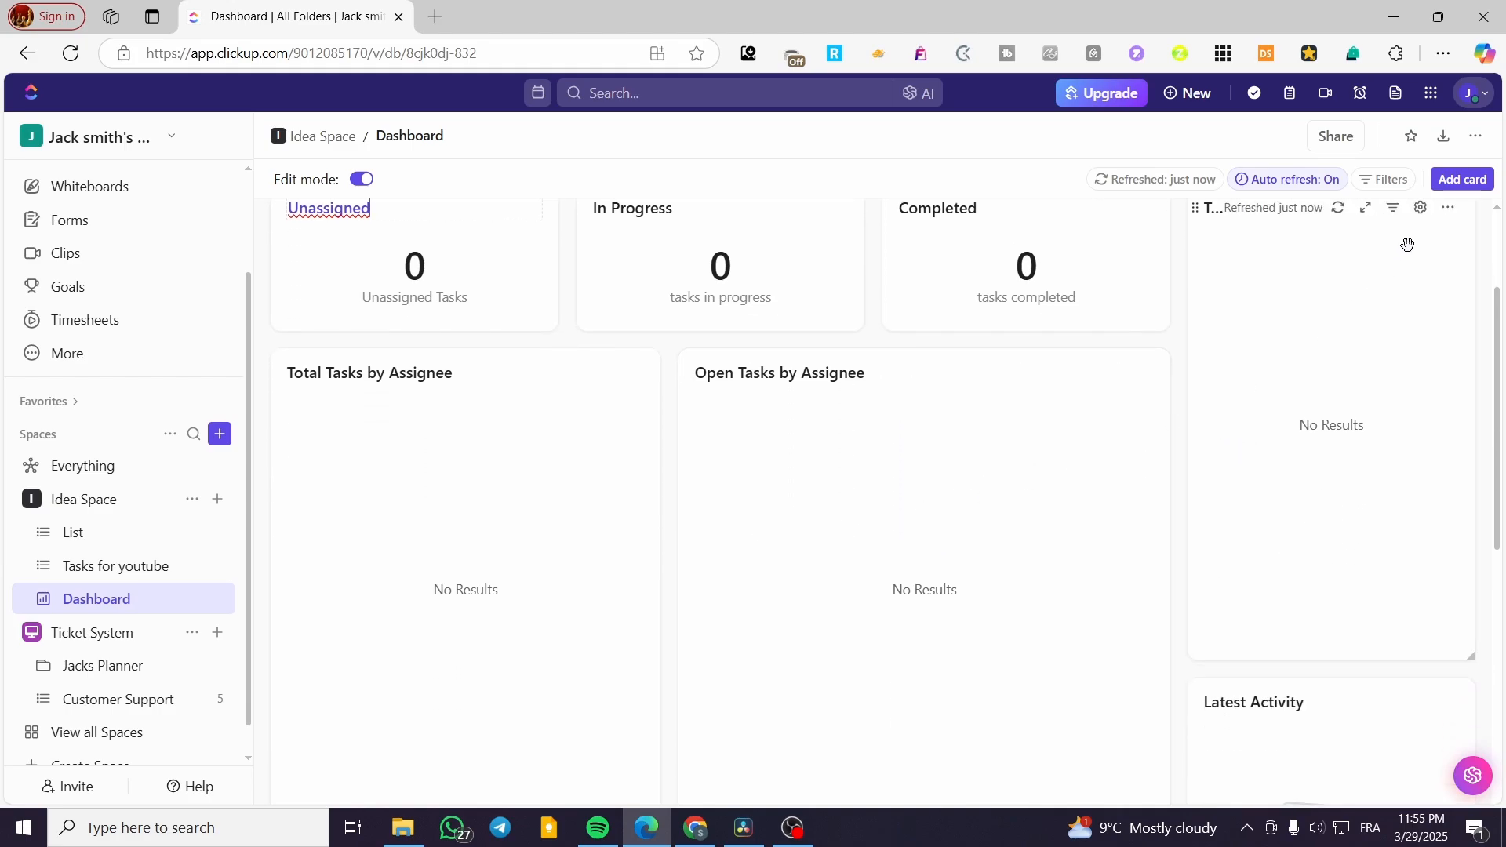
Add a Task List card to the dashboard and look through the lists it contains
click(1461, 179)
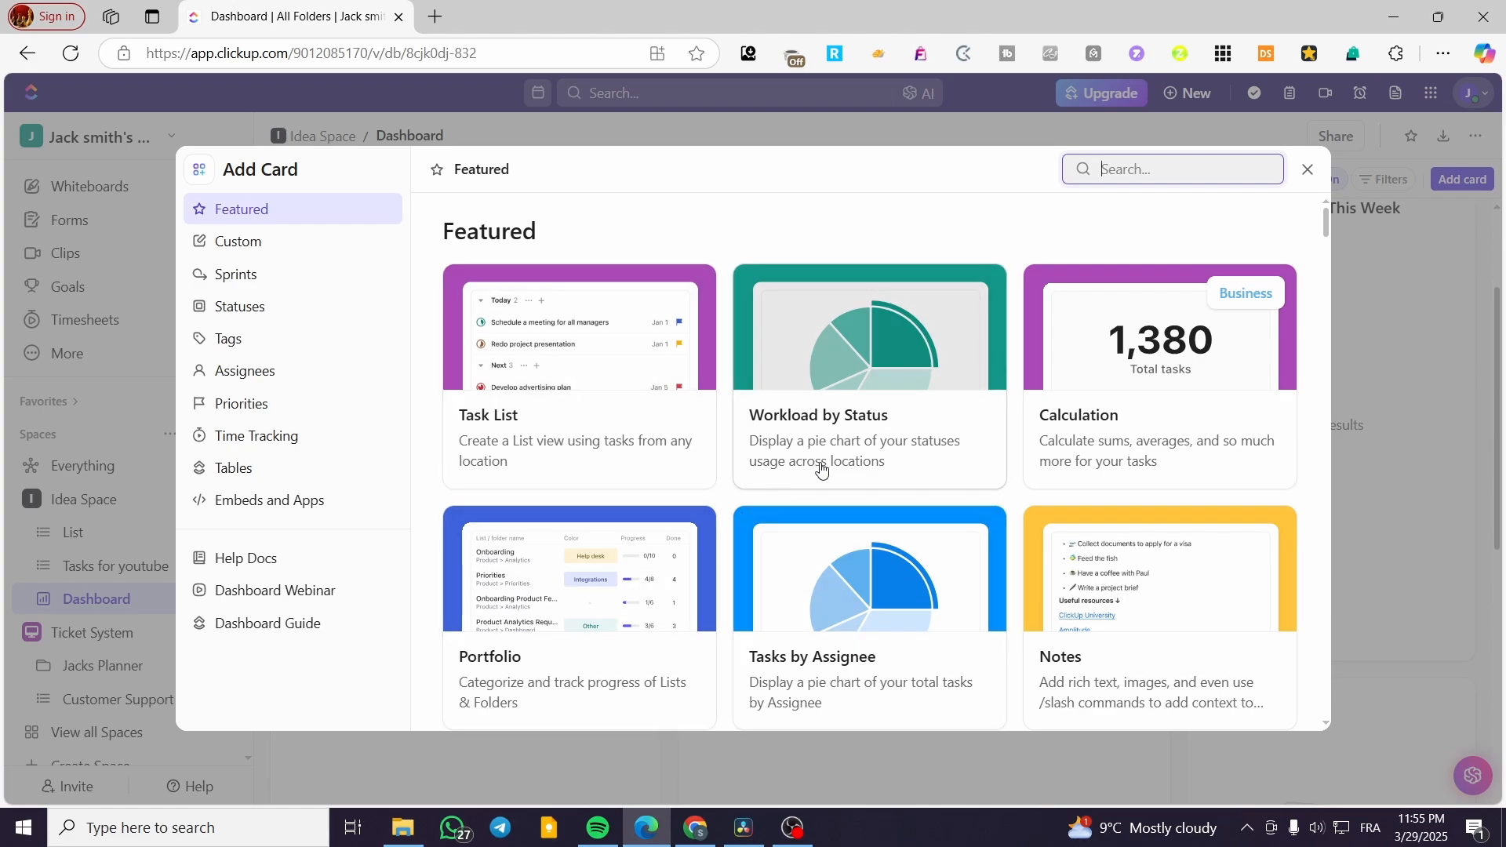
click(620, 376)
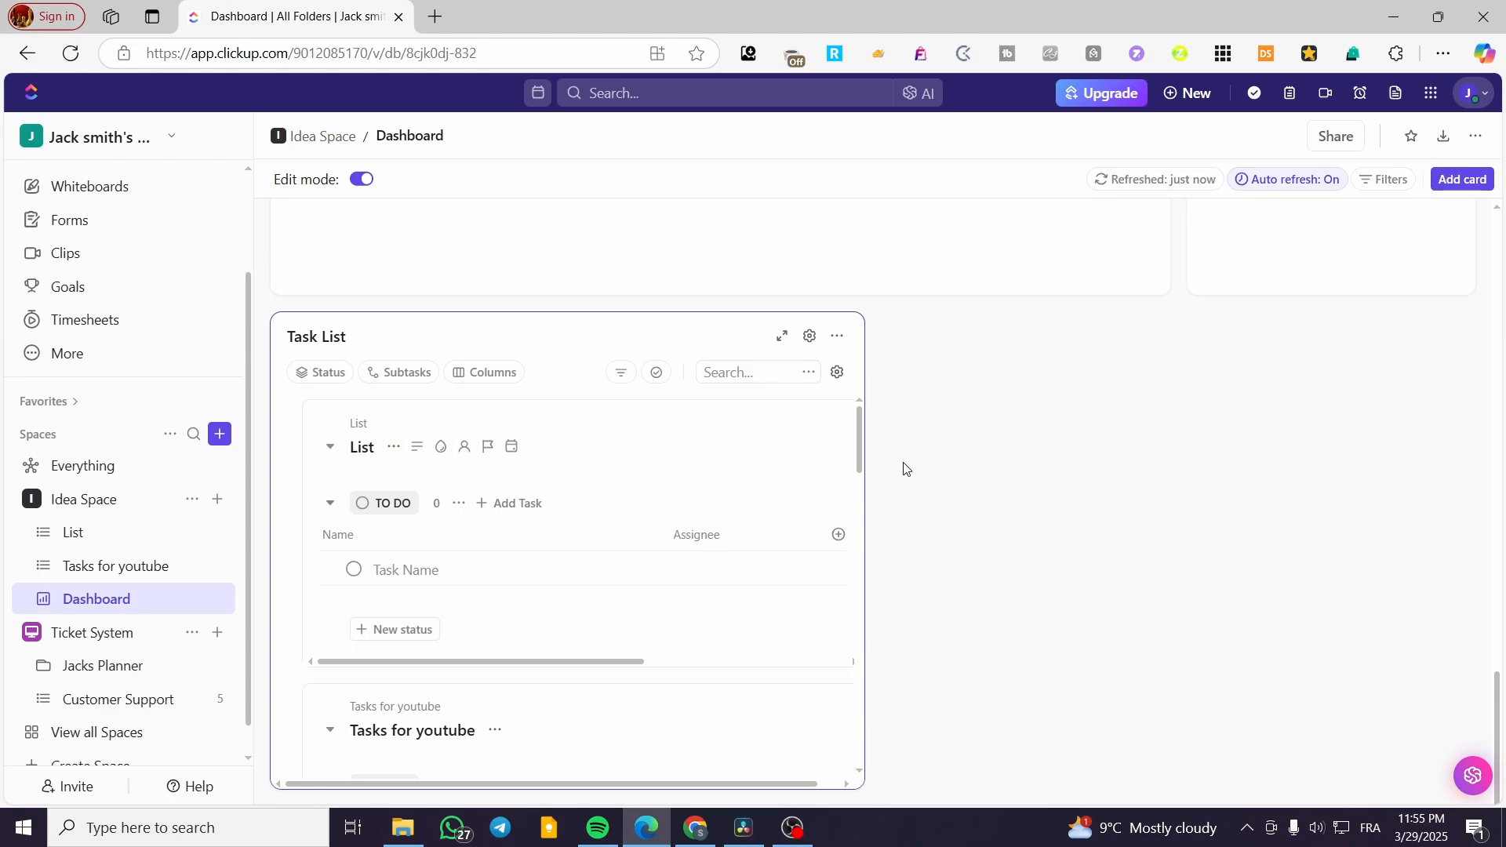
scroll(770, 471, down, 2)
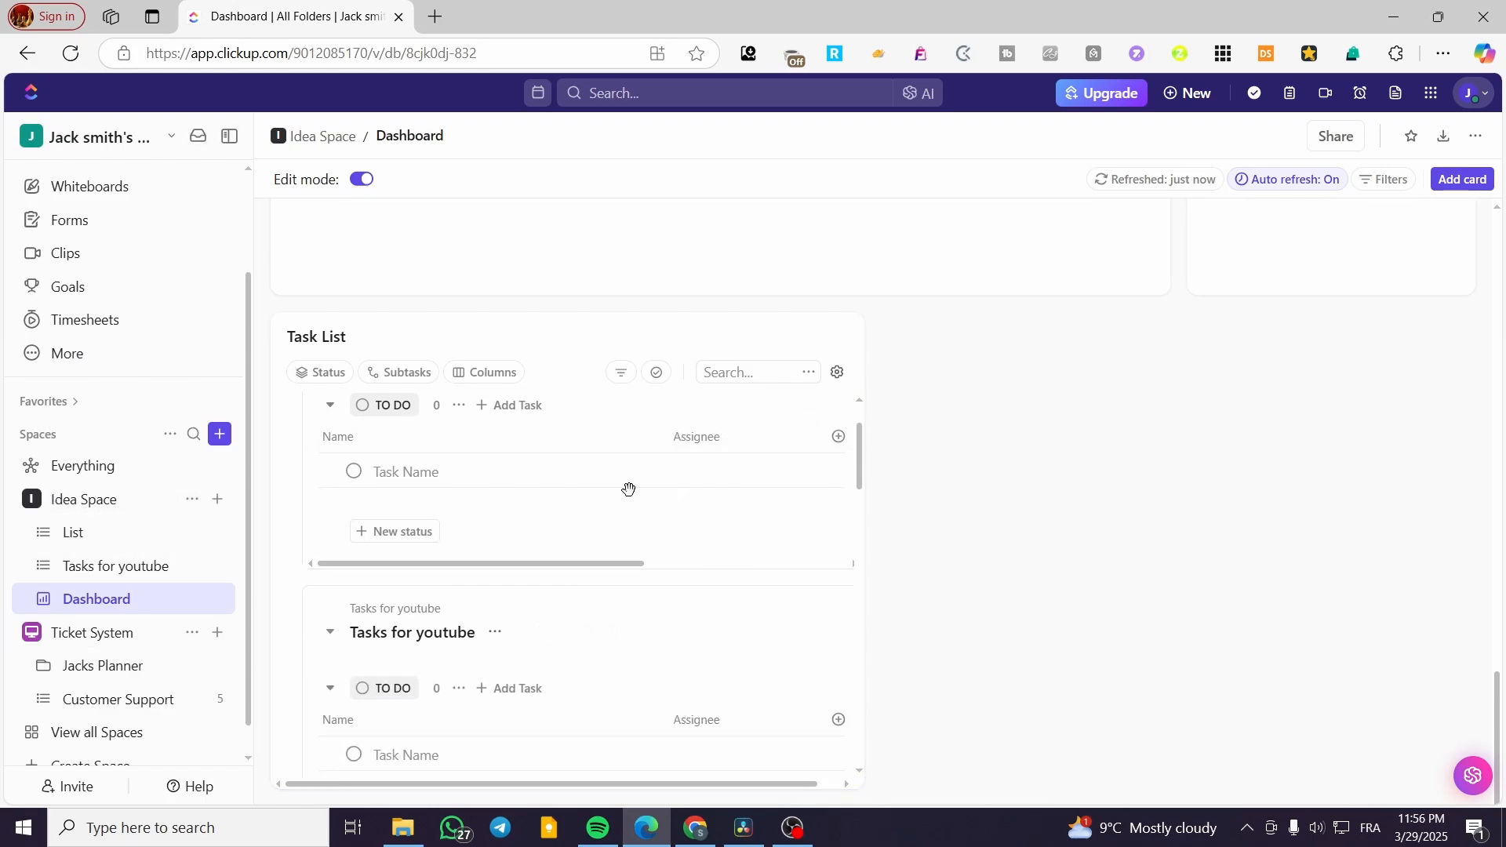
scroll(648, 490, down, 4)
scroll(647, 489, up, 4)
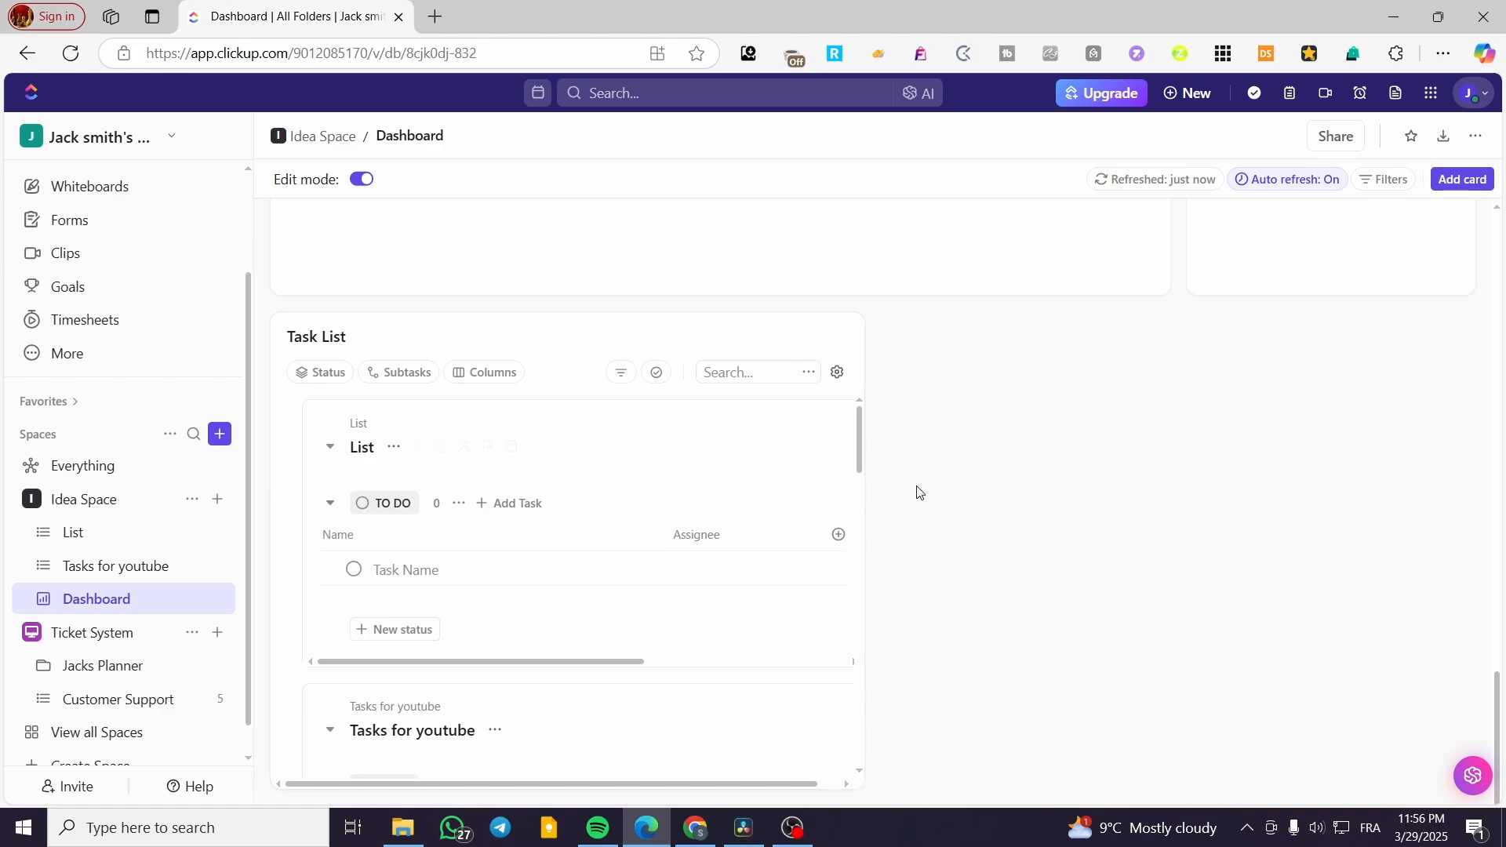
Widen the Task List card to span the full width of the dashboard
drag(863, 417, 1453, 408)
scroll(502, 412, down, 2)
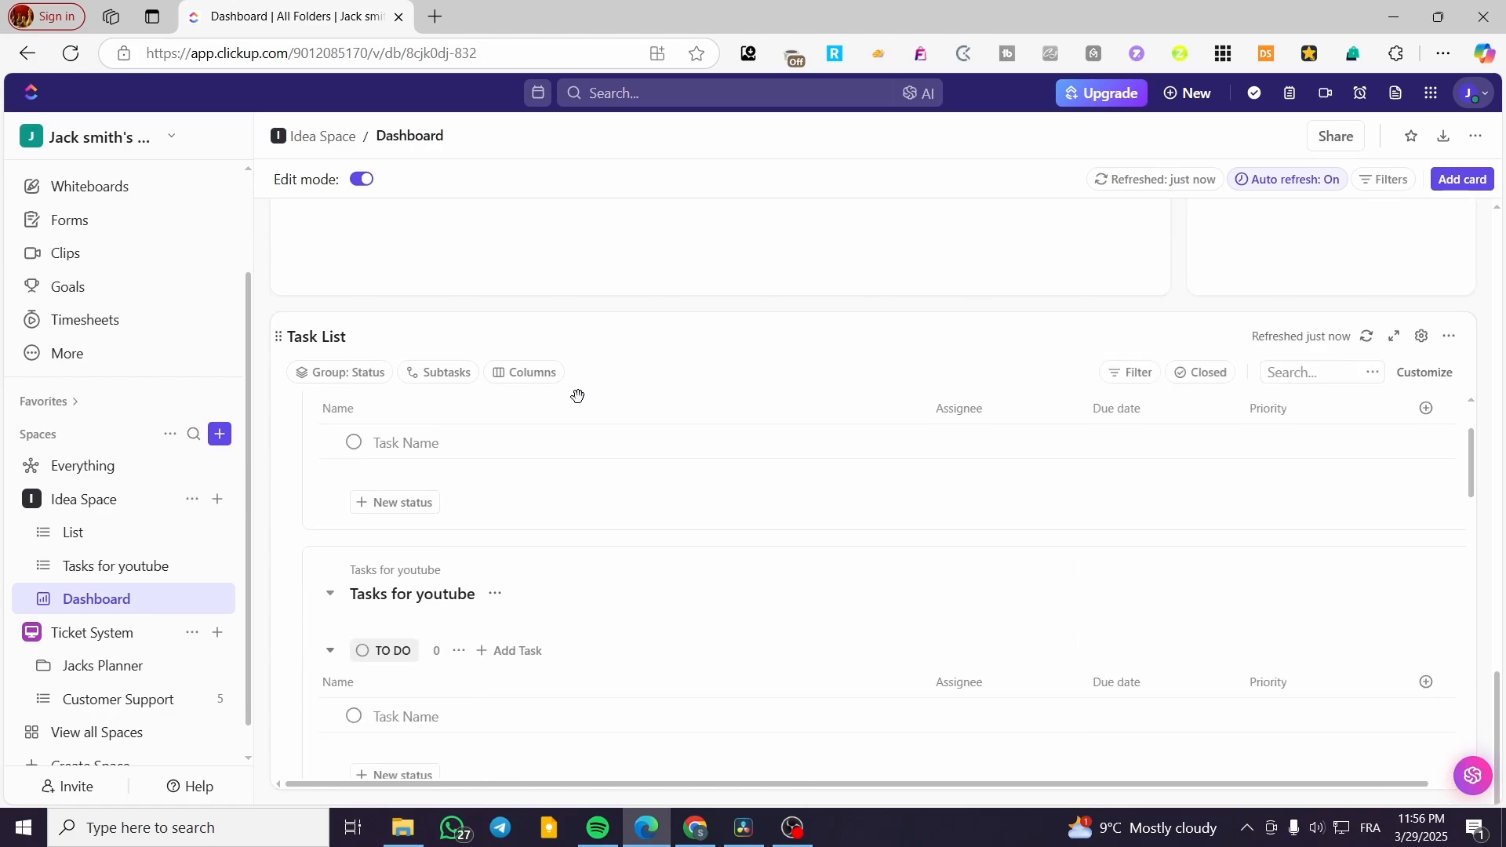
scroll(564, 394, up, 2)
Rename the Task List card as "Task To Do"
click(338, 342)
drag(349, 337, 287, 332)
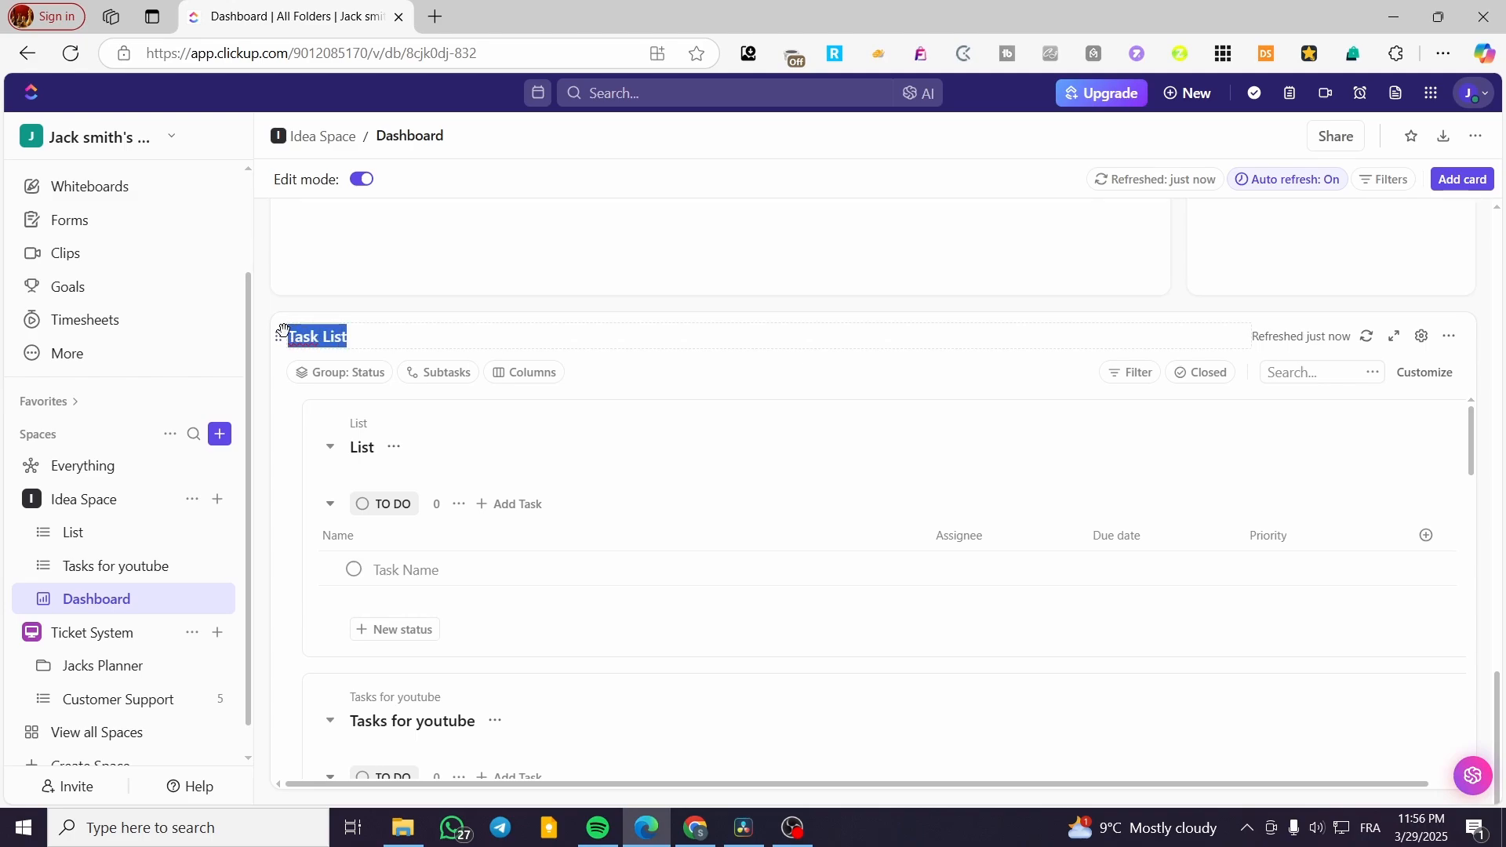
text(Ta)
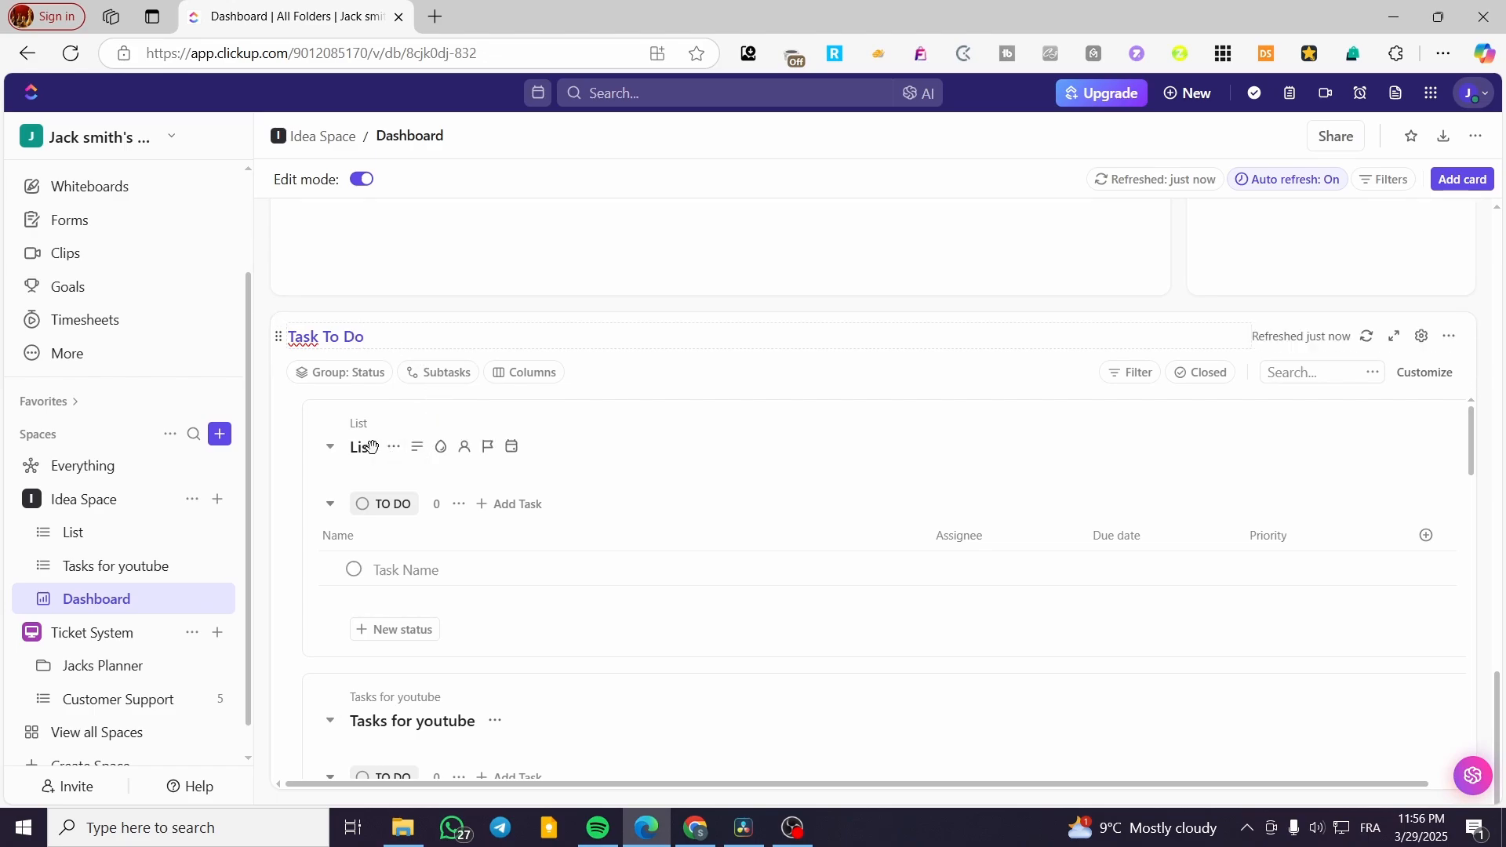
click(369, 476)
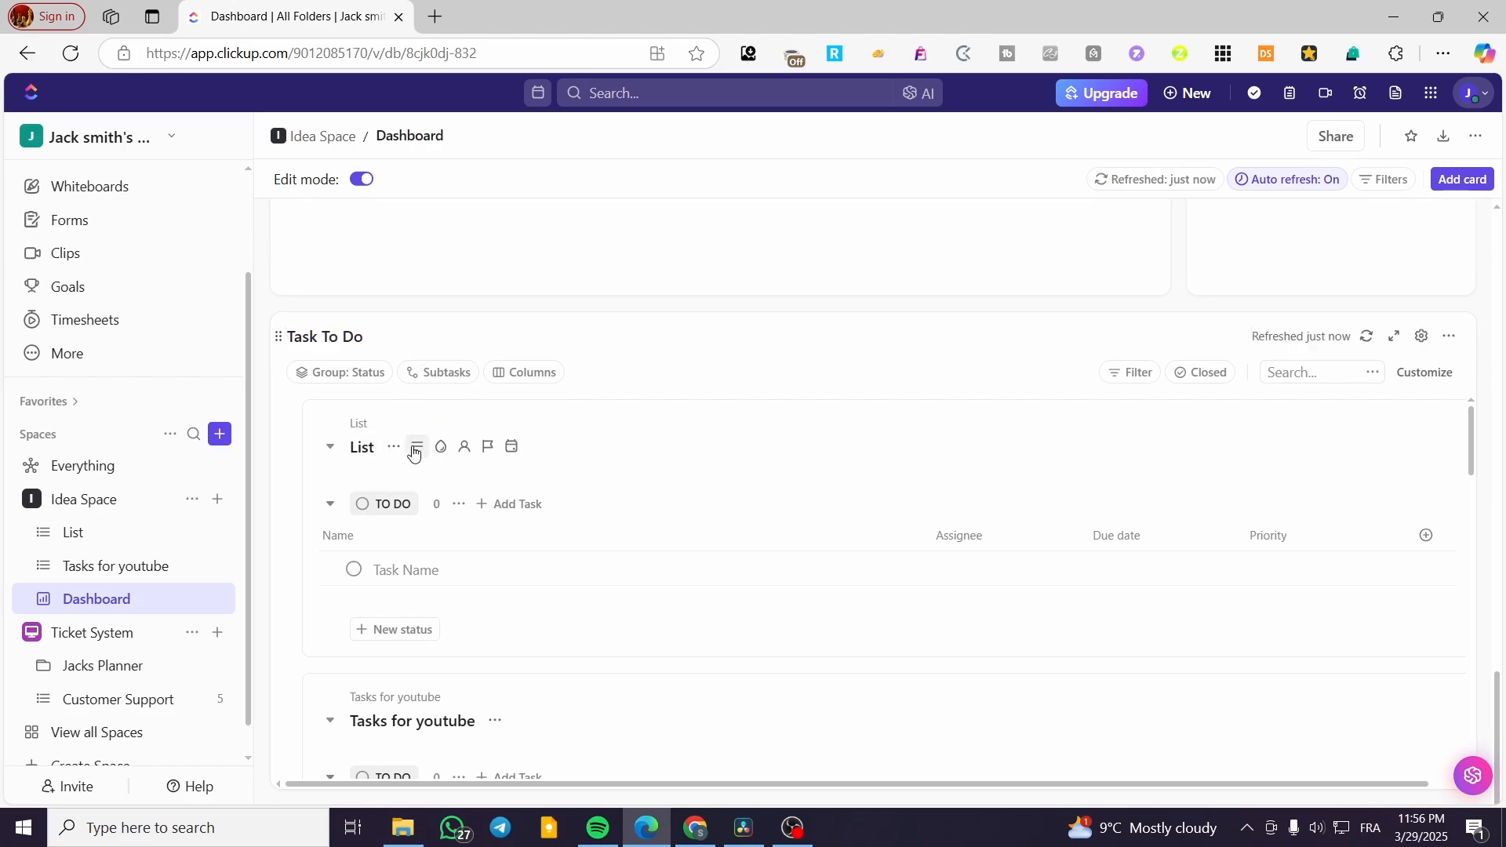
Start a description for the first list in the Task To Do card with a Heading 1 block
click(394, 446)
click(355, 425)
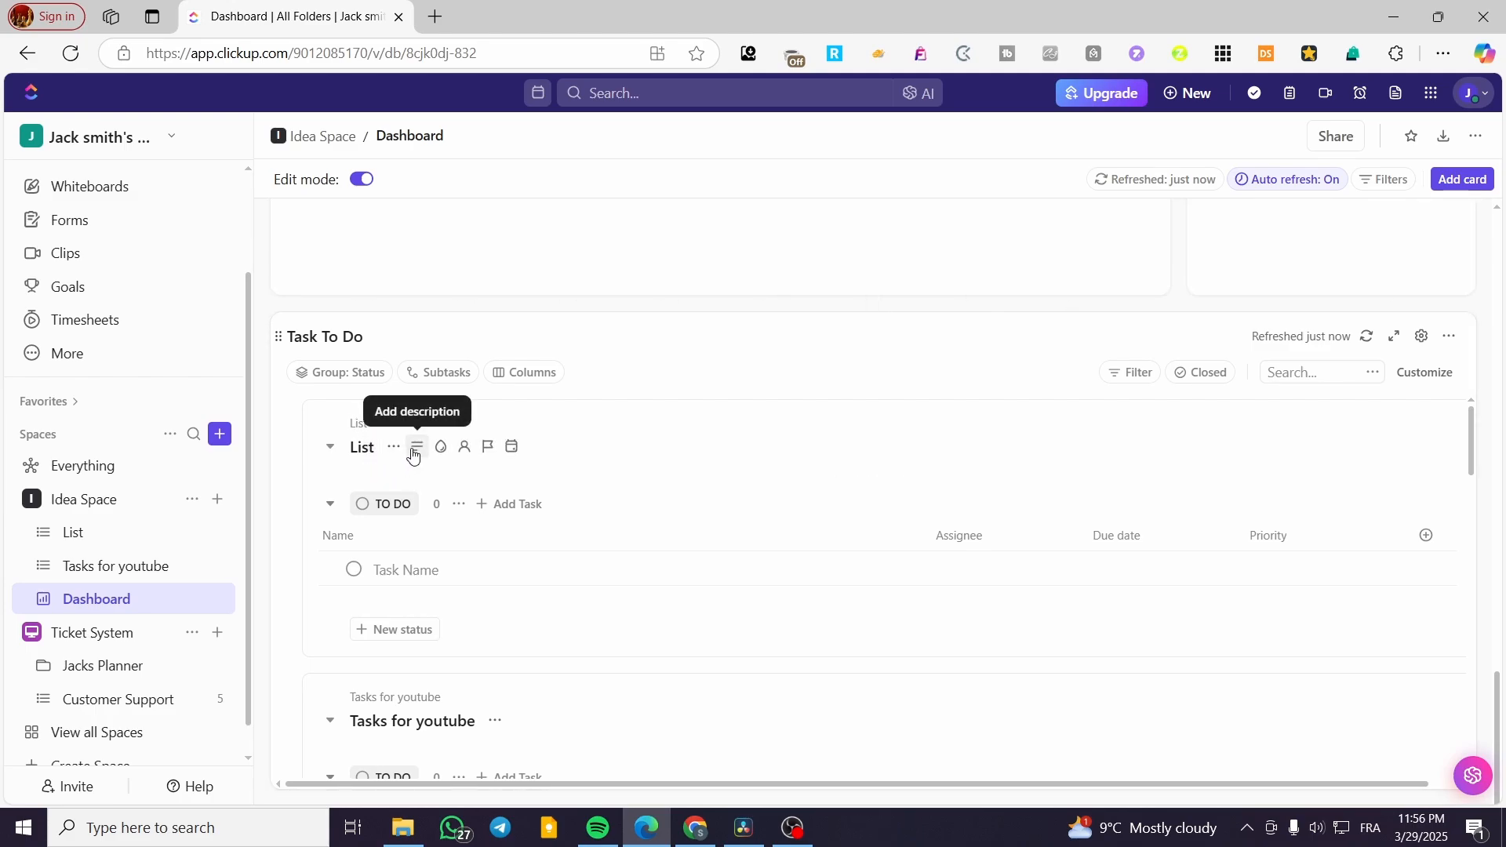
click(418, 449)
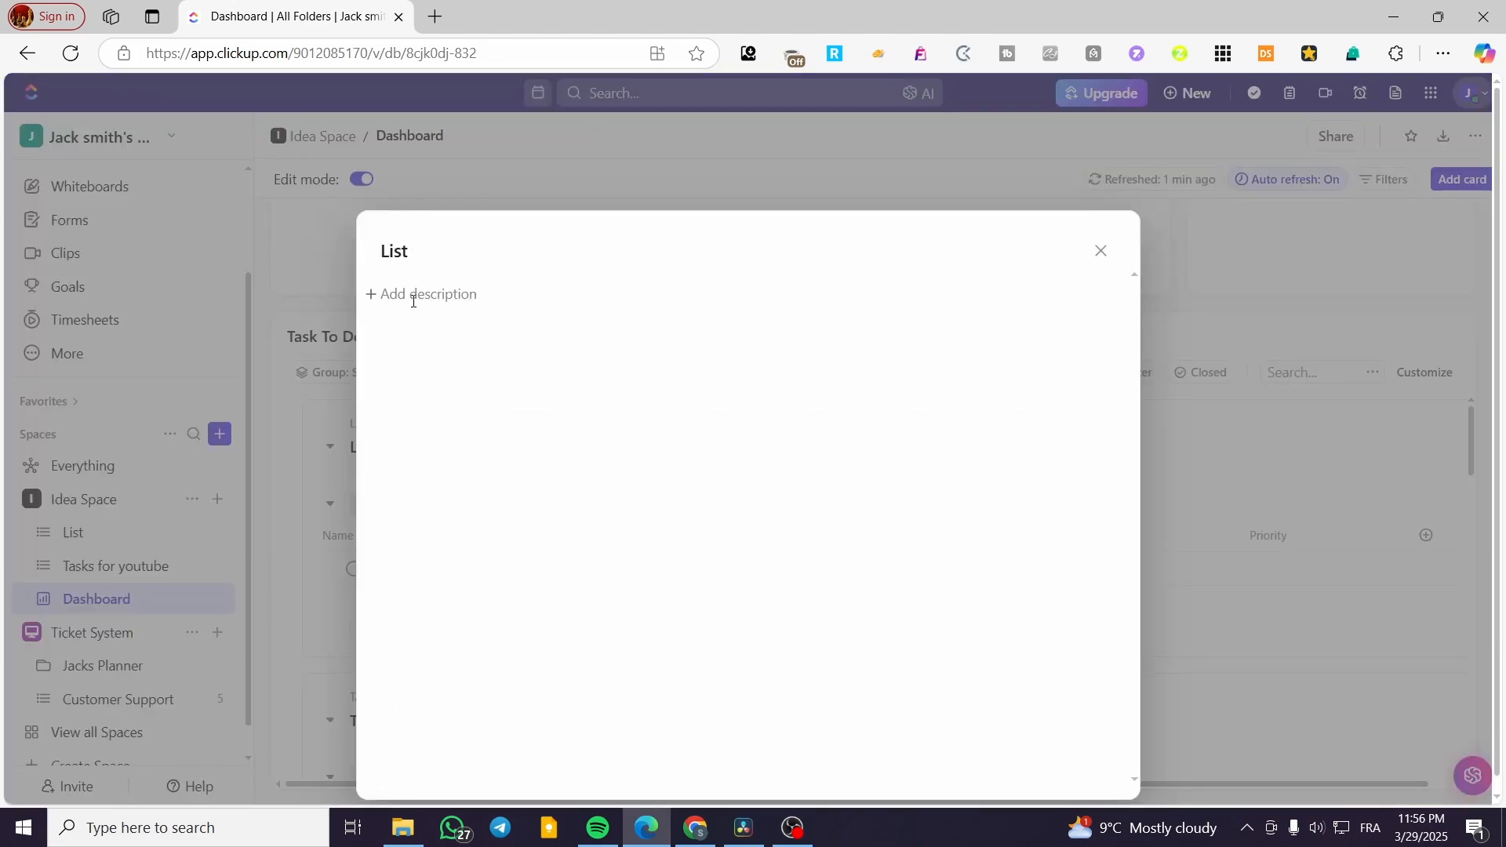
click(372, 301)
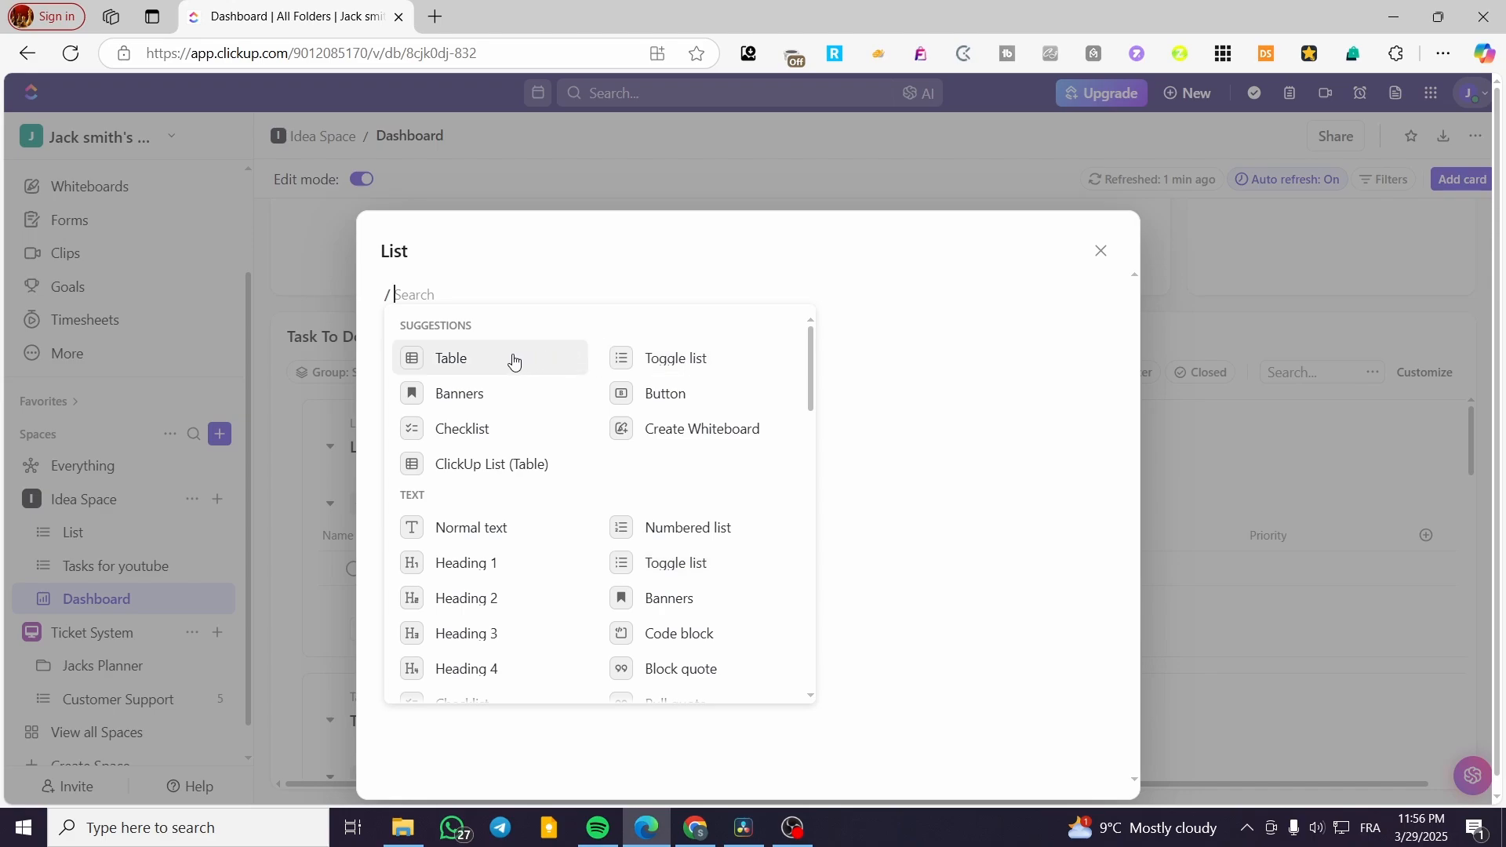
click(489, 571)
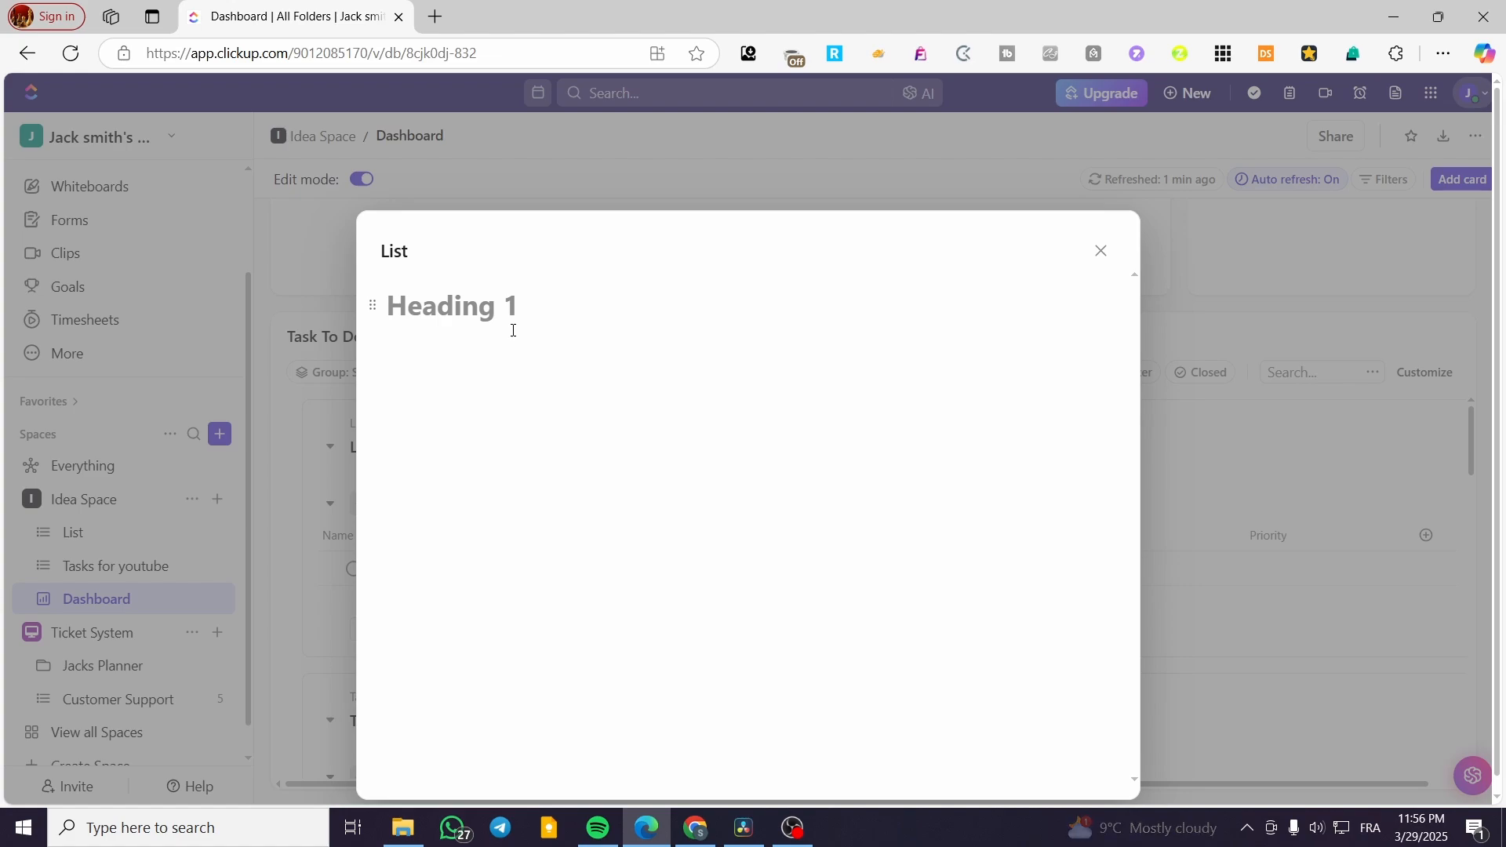
Write "Create a Video for Social Media" as the description's heading and start a new line below it
text(Create a )
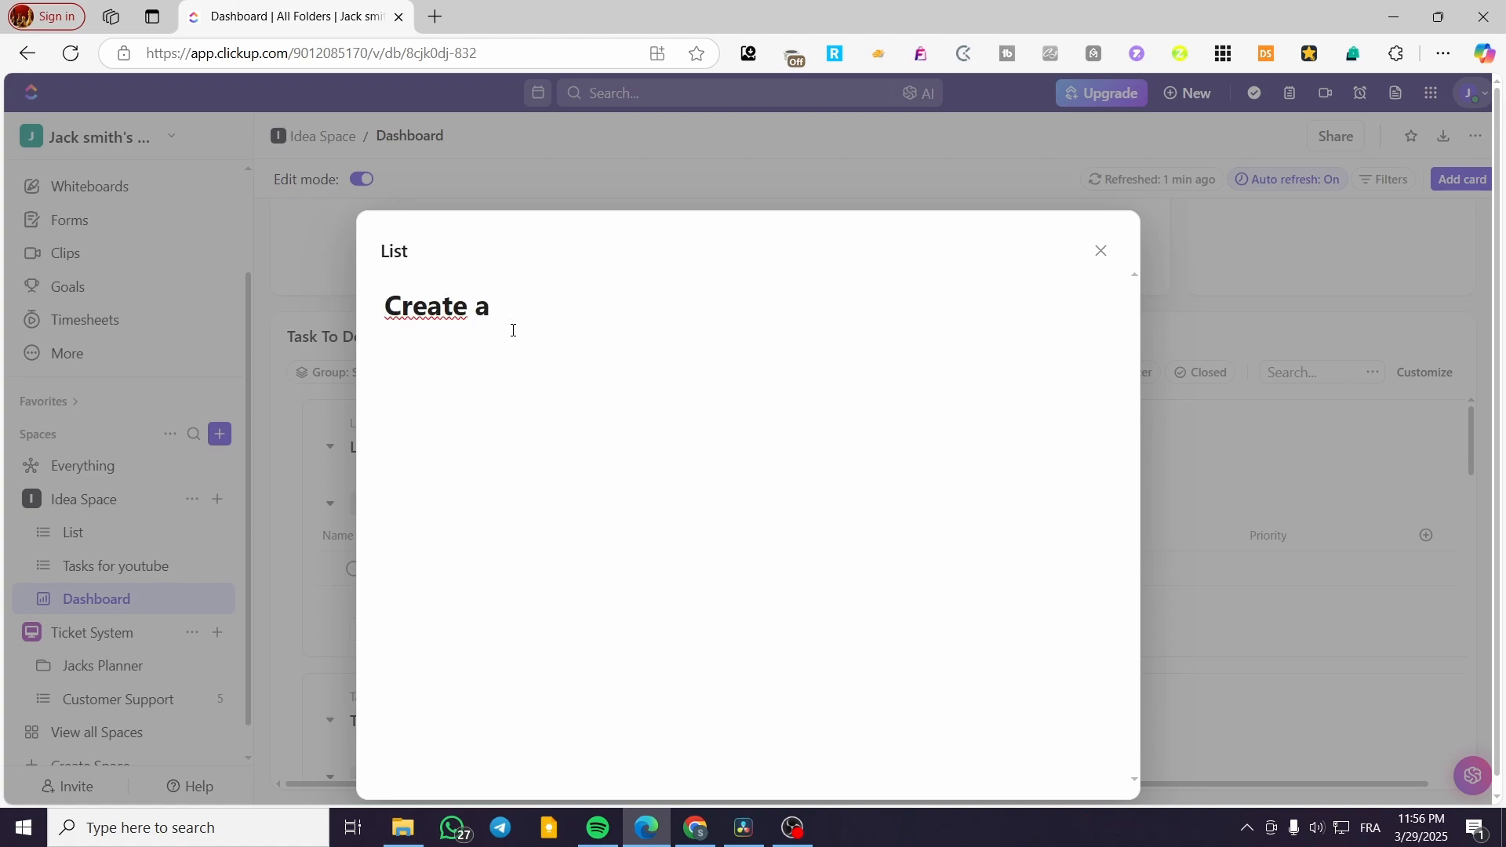
text(Vido)
text(o )
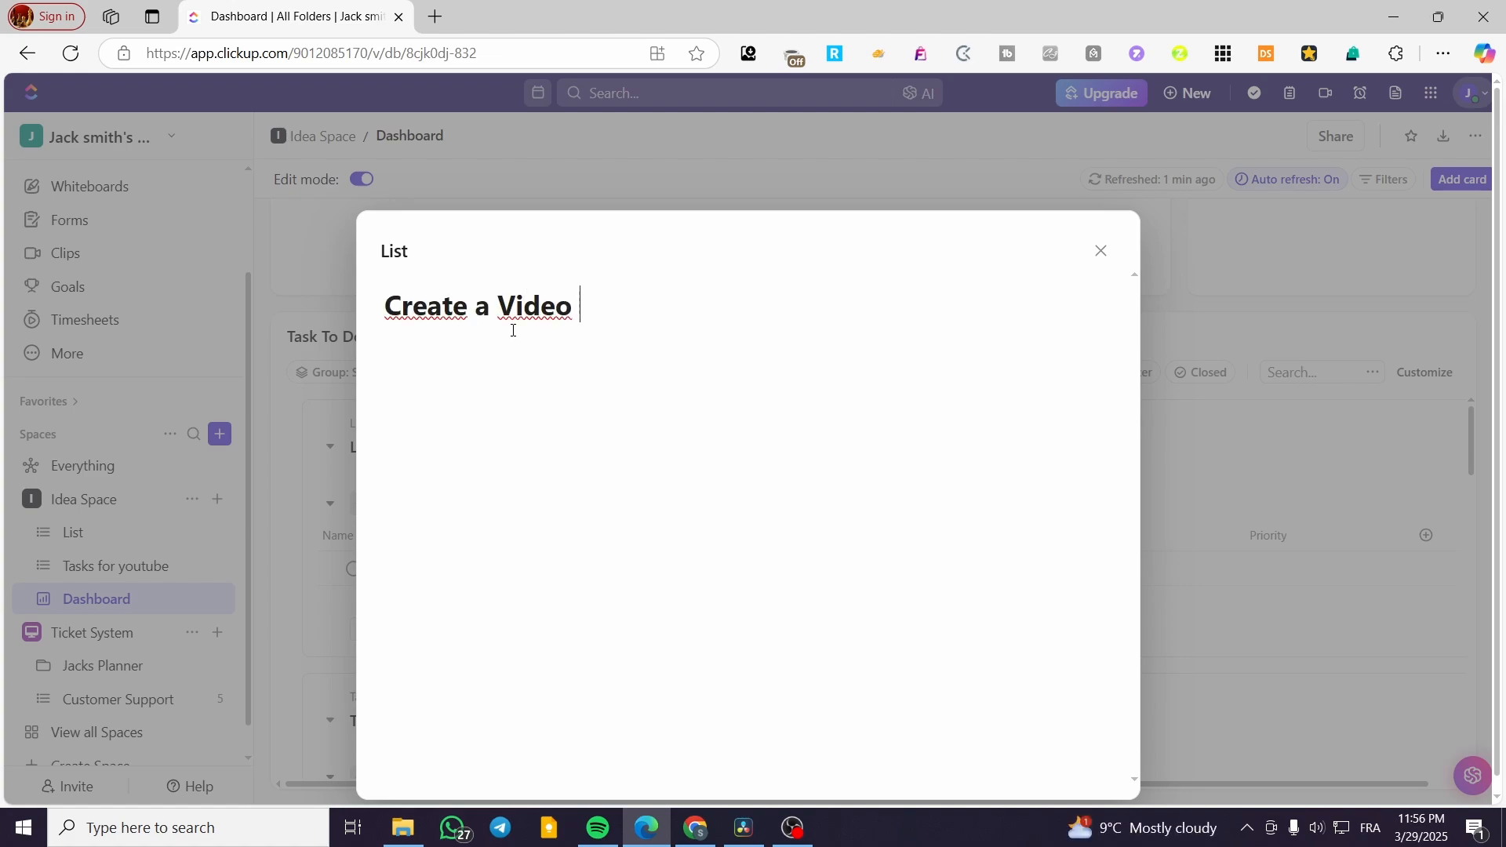
text(for SD)
key(BackSpace)
text(ocial Medsi)
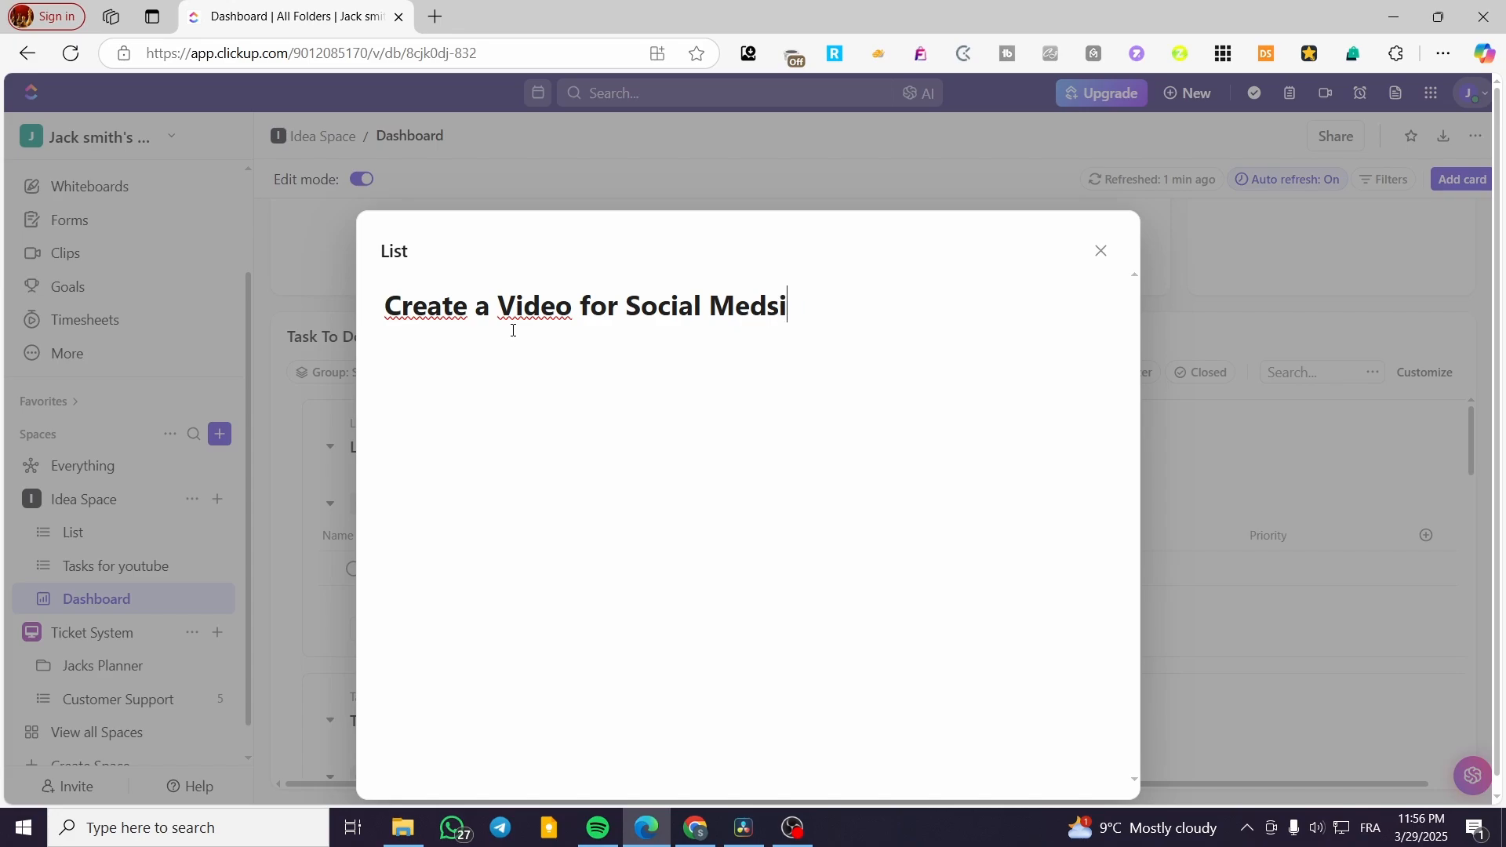
key(BackSpace)
key(BackSpace)
text(ia)
key(Return)
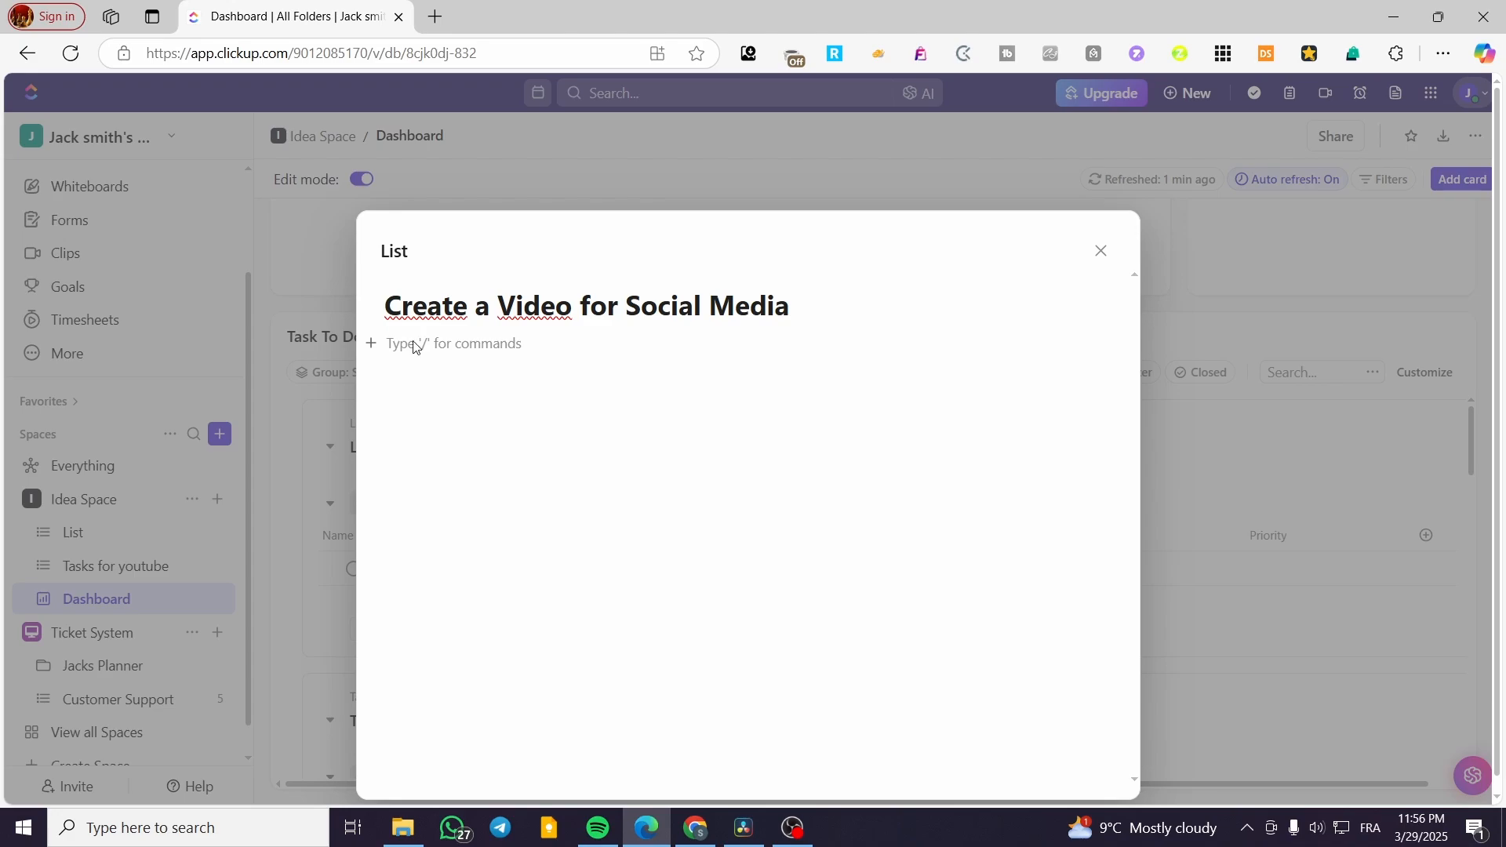
Look through the insertable blocks for the description, including text styles, mentions, views, embeds, formatting, colors, highlights and badges
text(/)
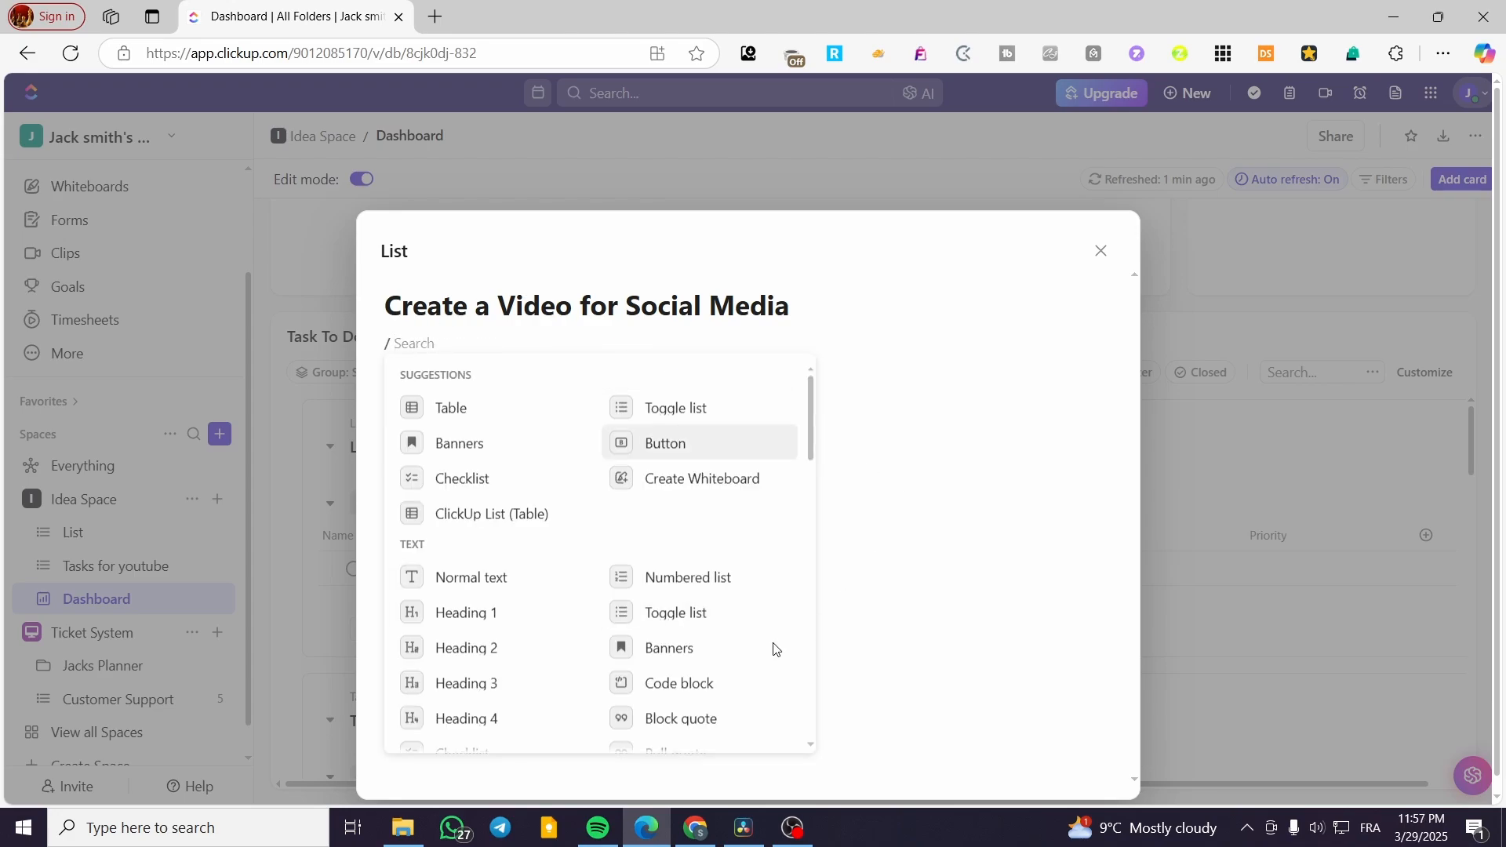
scroll(628, 683, down, 3)
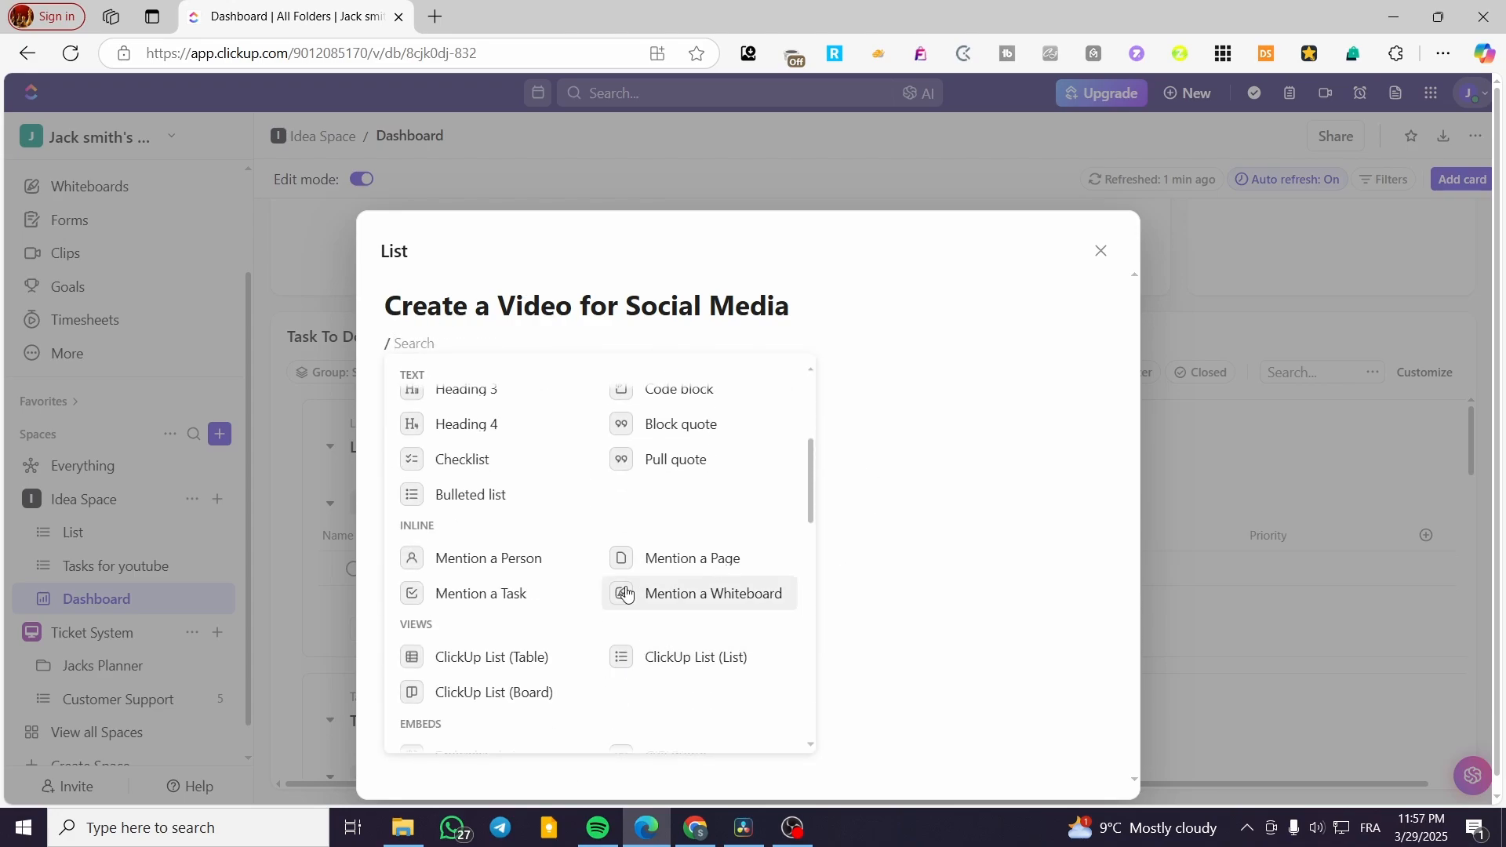
scroll(682, 483, up, 1)
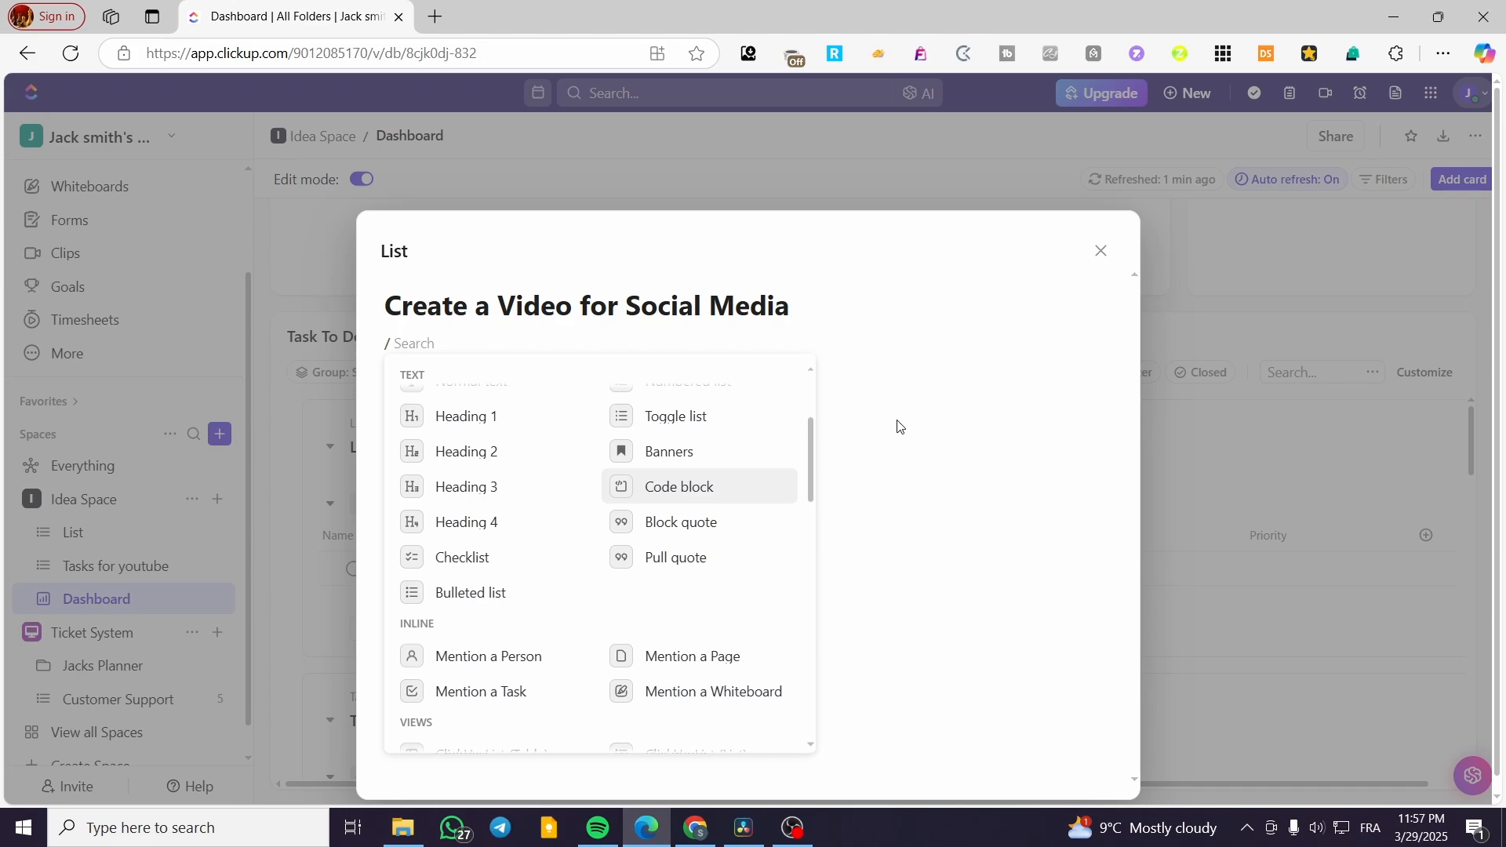
scroll(466, 549, down, 3)
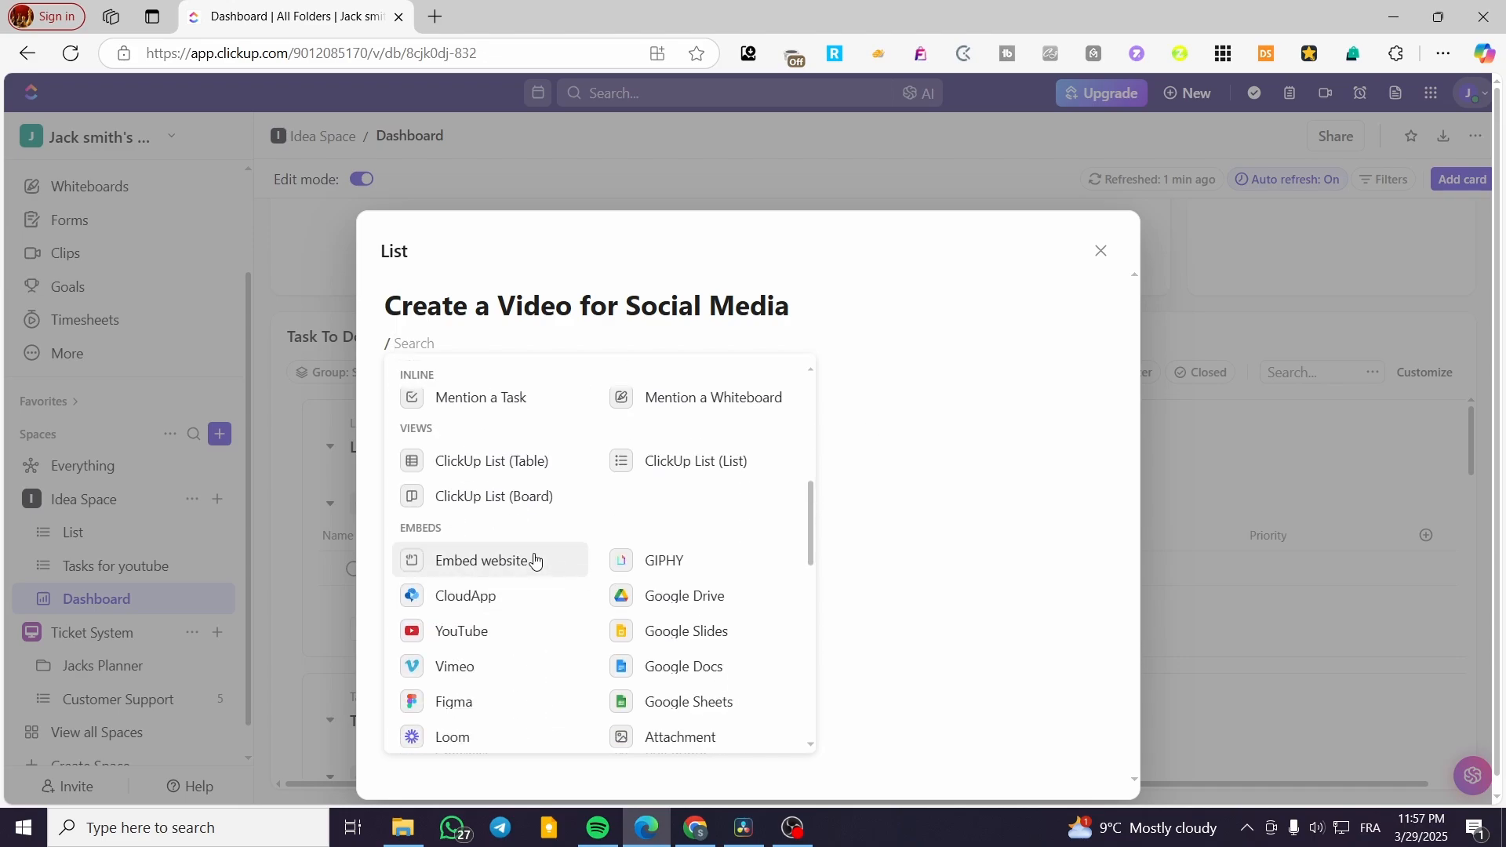
scroll(549, 549, up, 1)
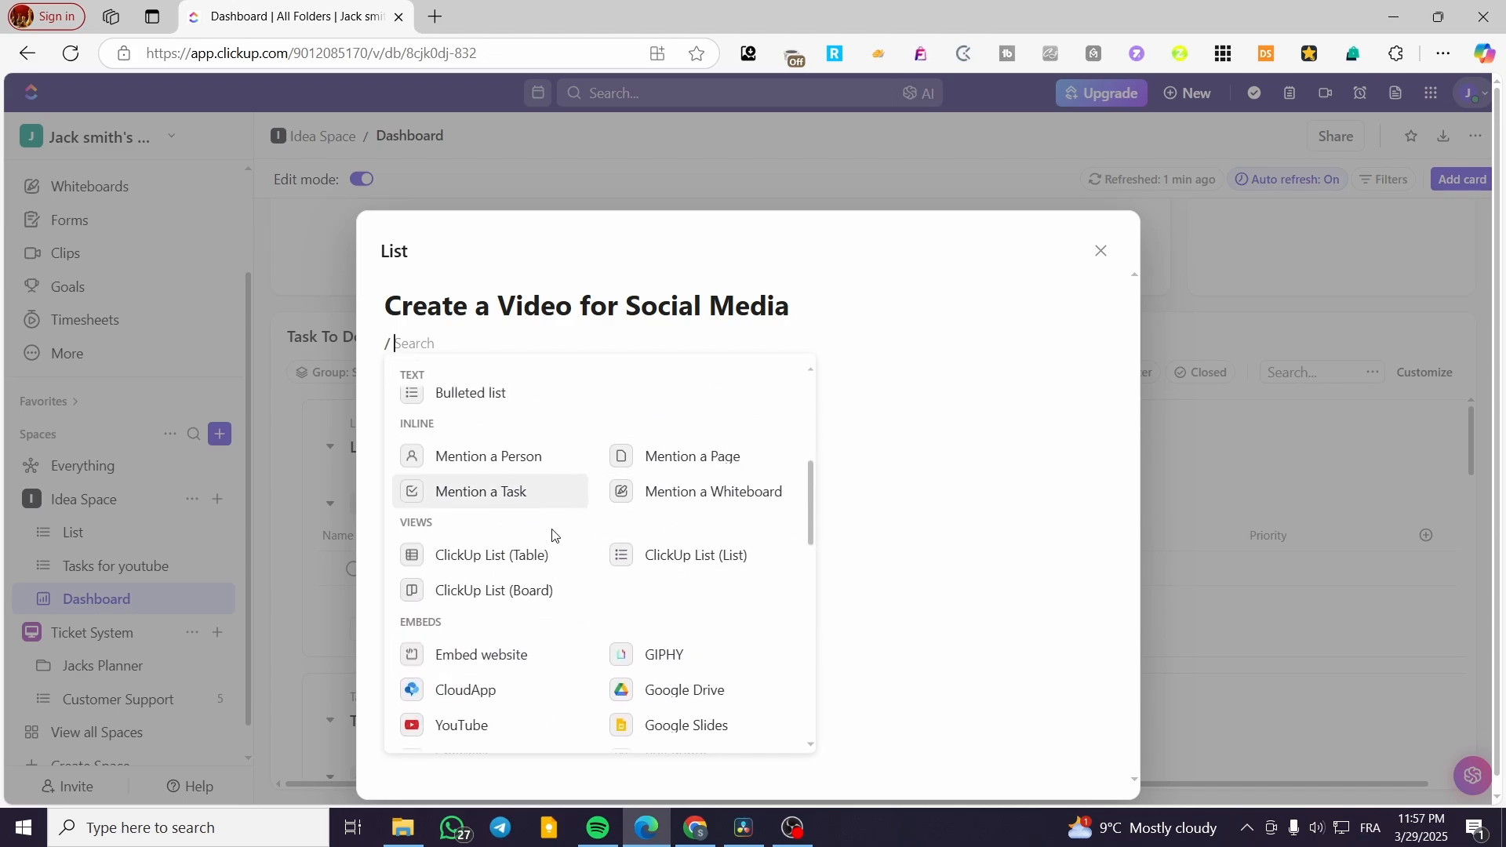
scroll(553, 536, down, 4)
scroll(553, 534, down, 3)
scroll(555, 531, up, 2)
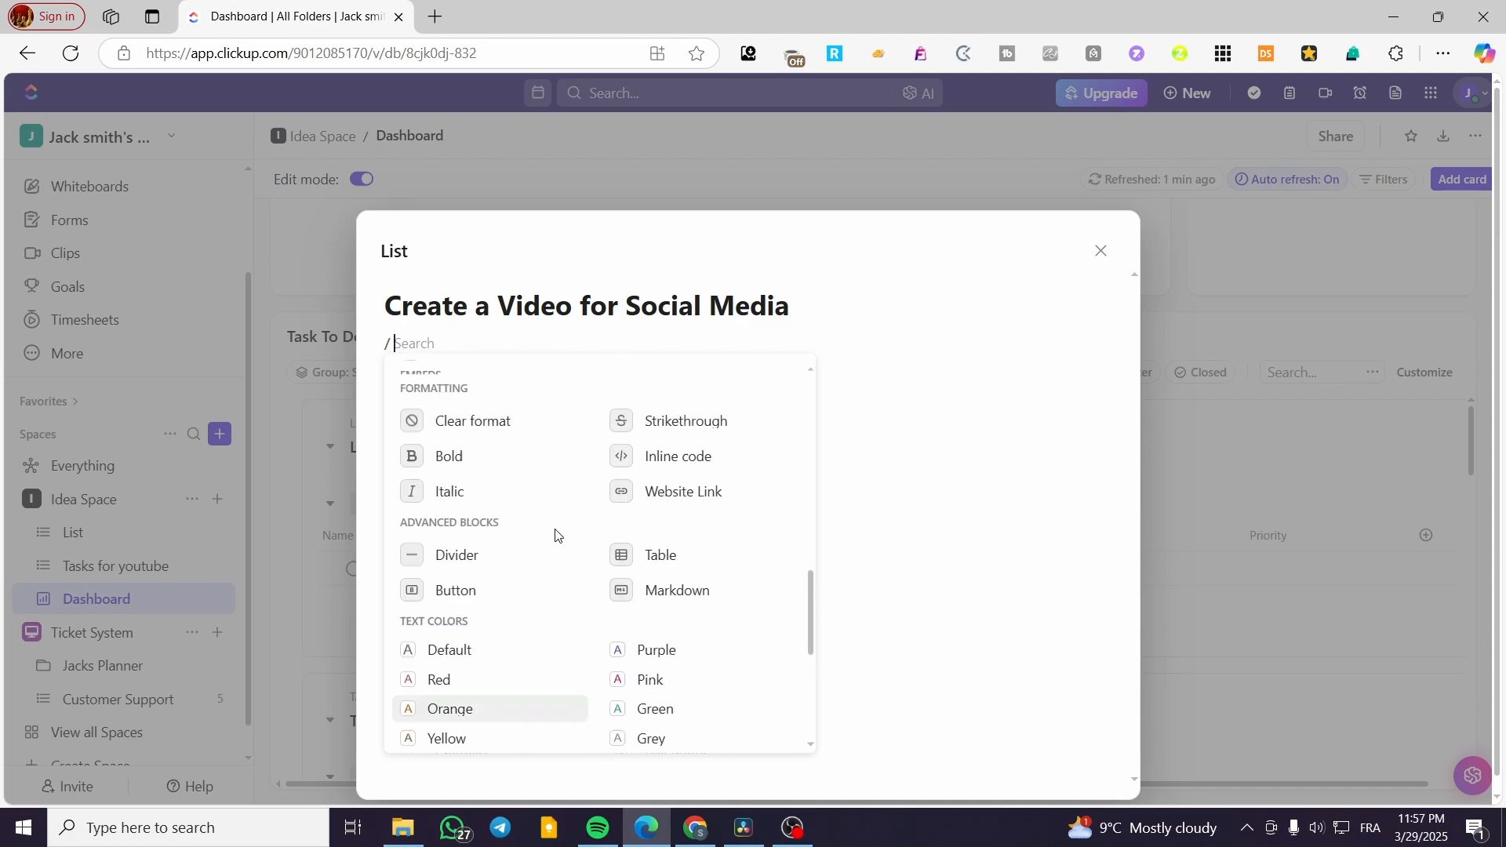
scroll(627, 530, down, 4)
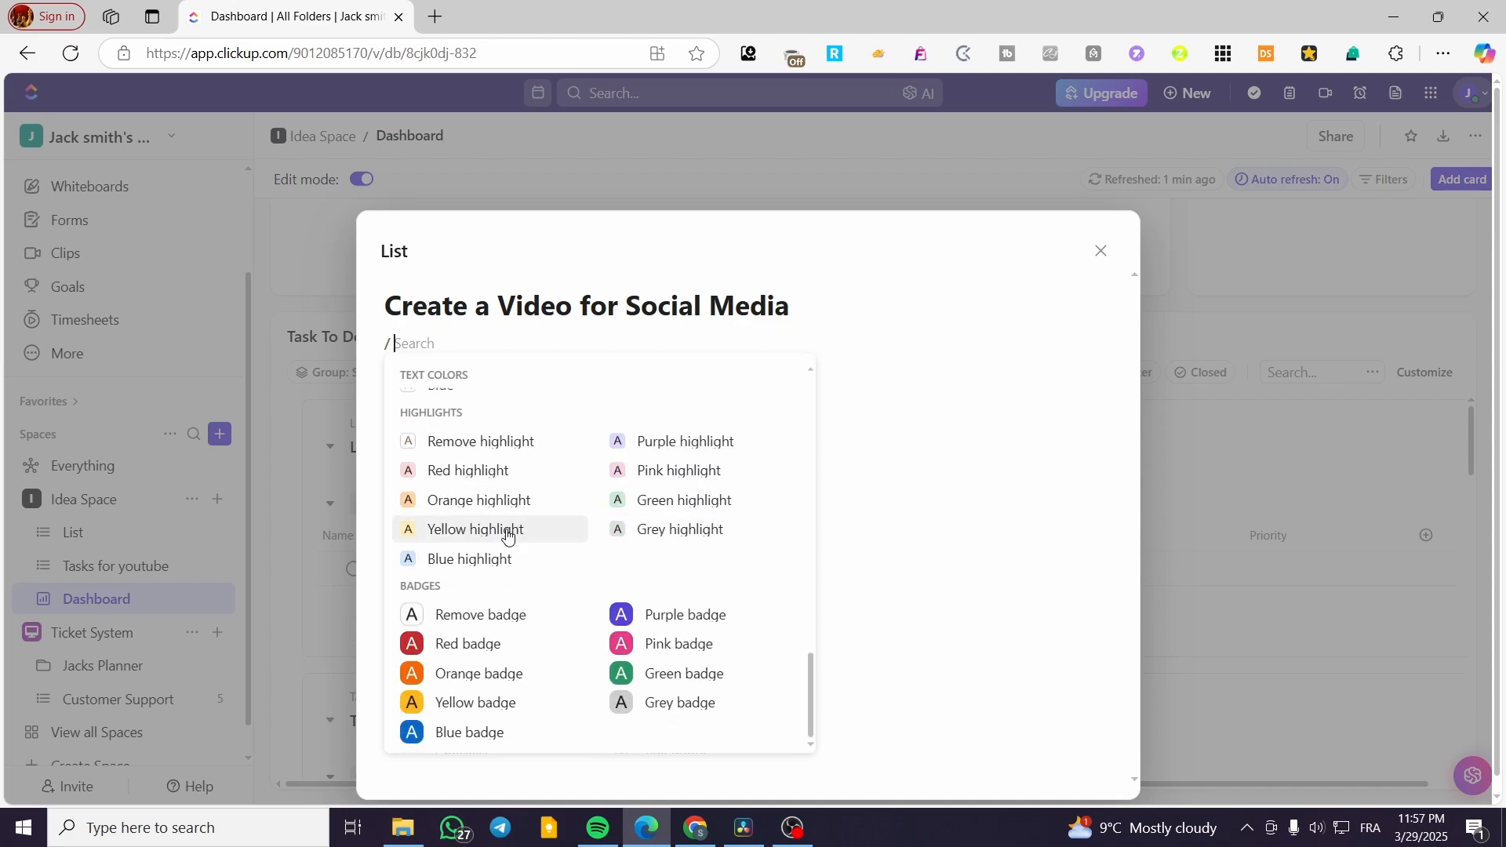
scroll(588, 615, up, 9)
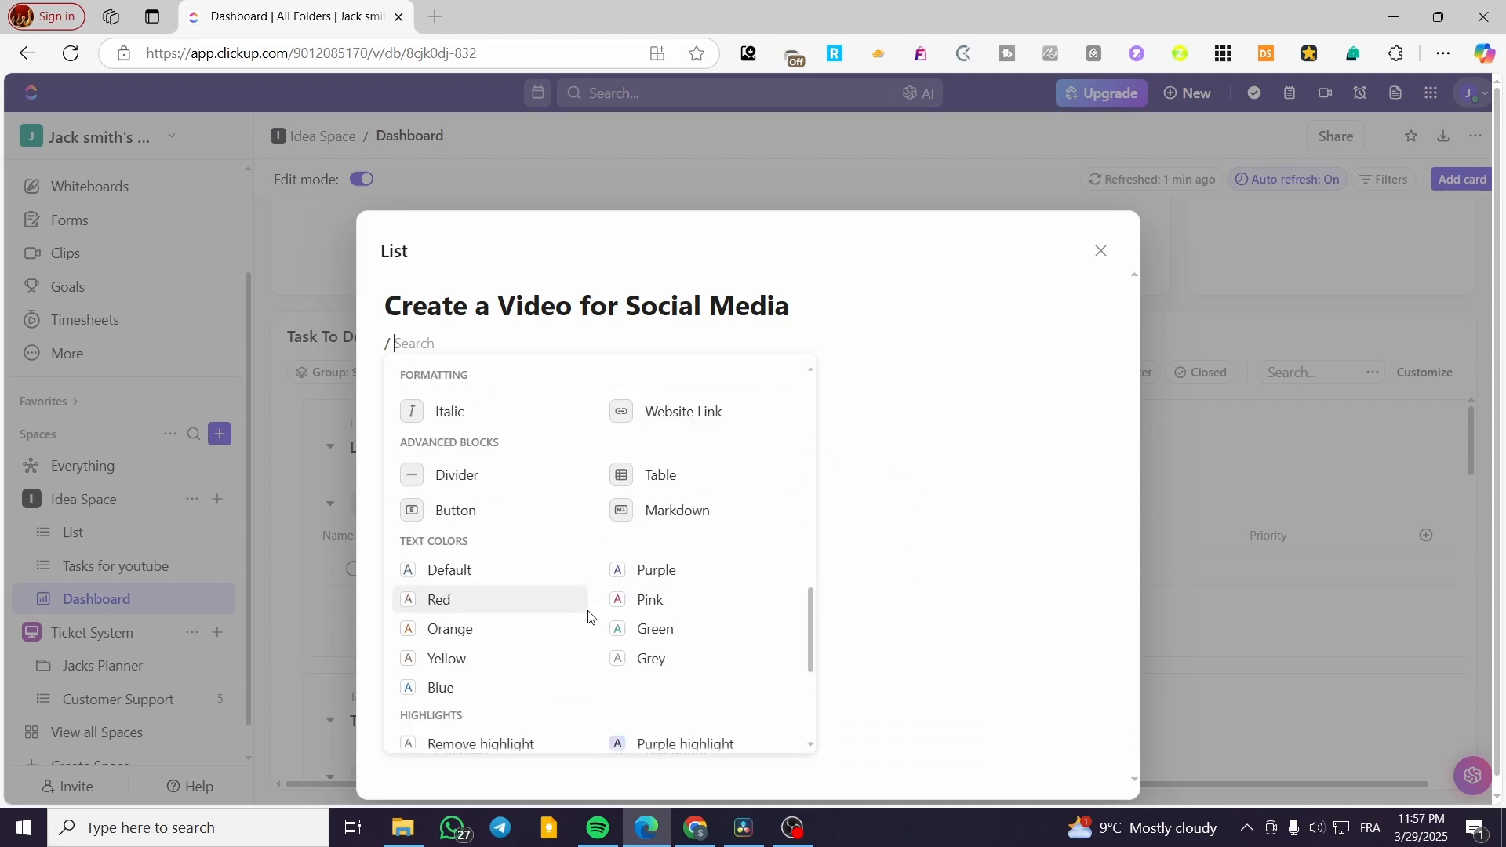
Dismiss the block suggestions, select the description's heading text and close the description
click(913, 543)
drag(855, 307, 469, 305)
click(496, 301)
key(BackSpace)
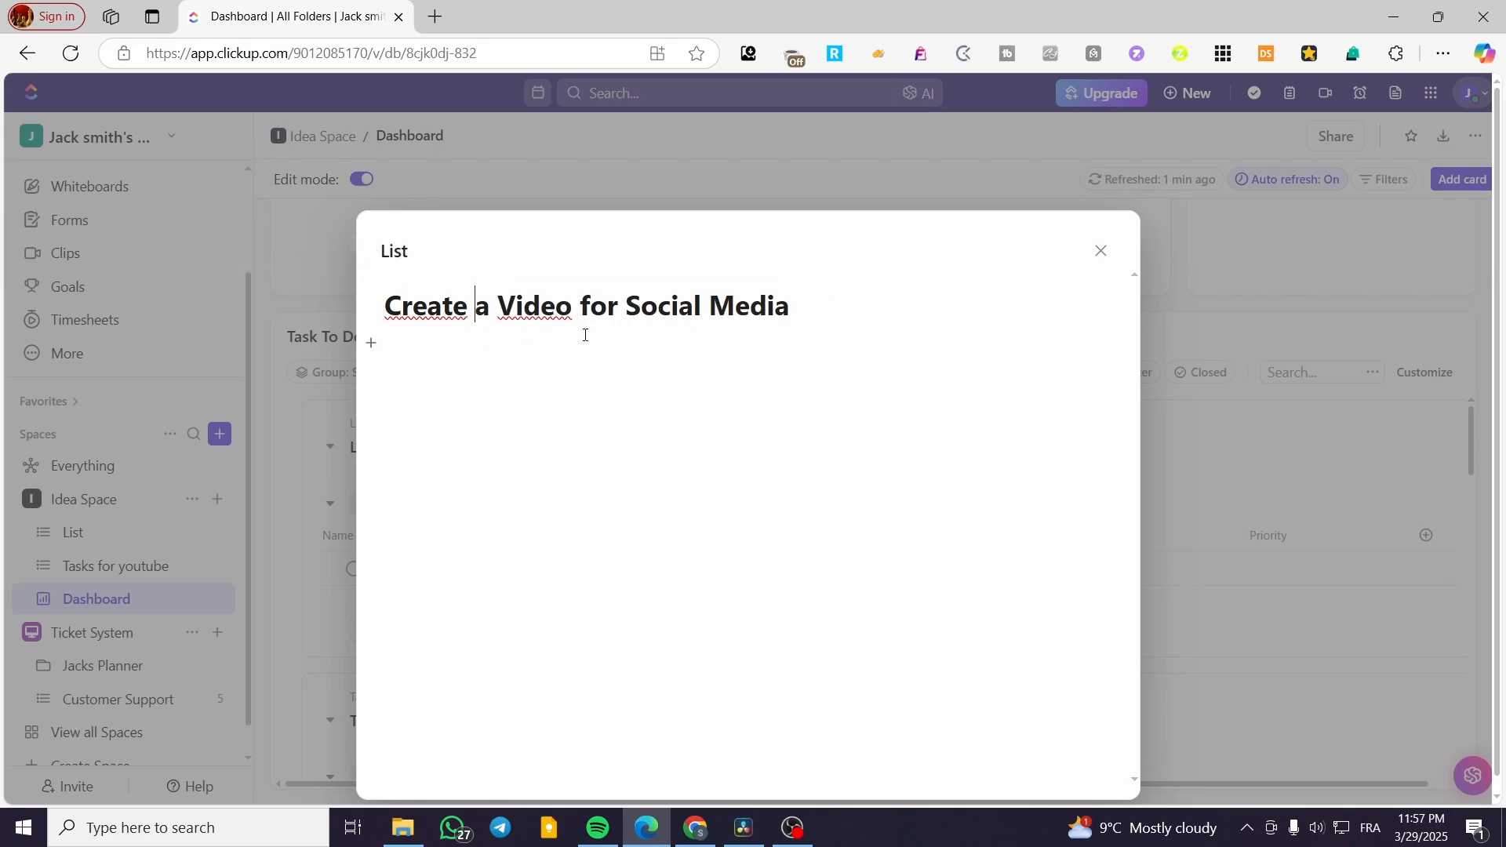
drag(813, 307, 381, 306)
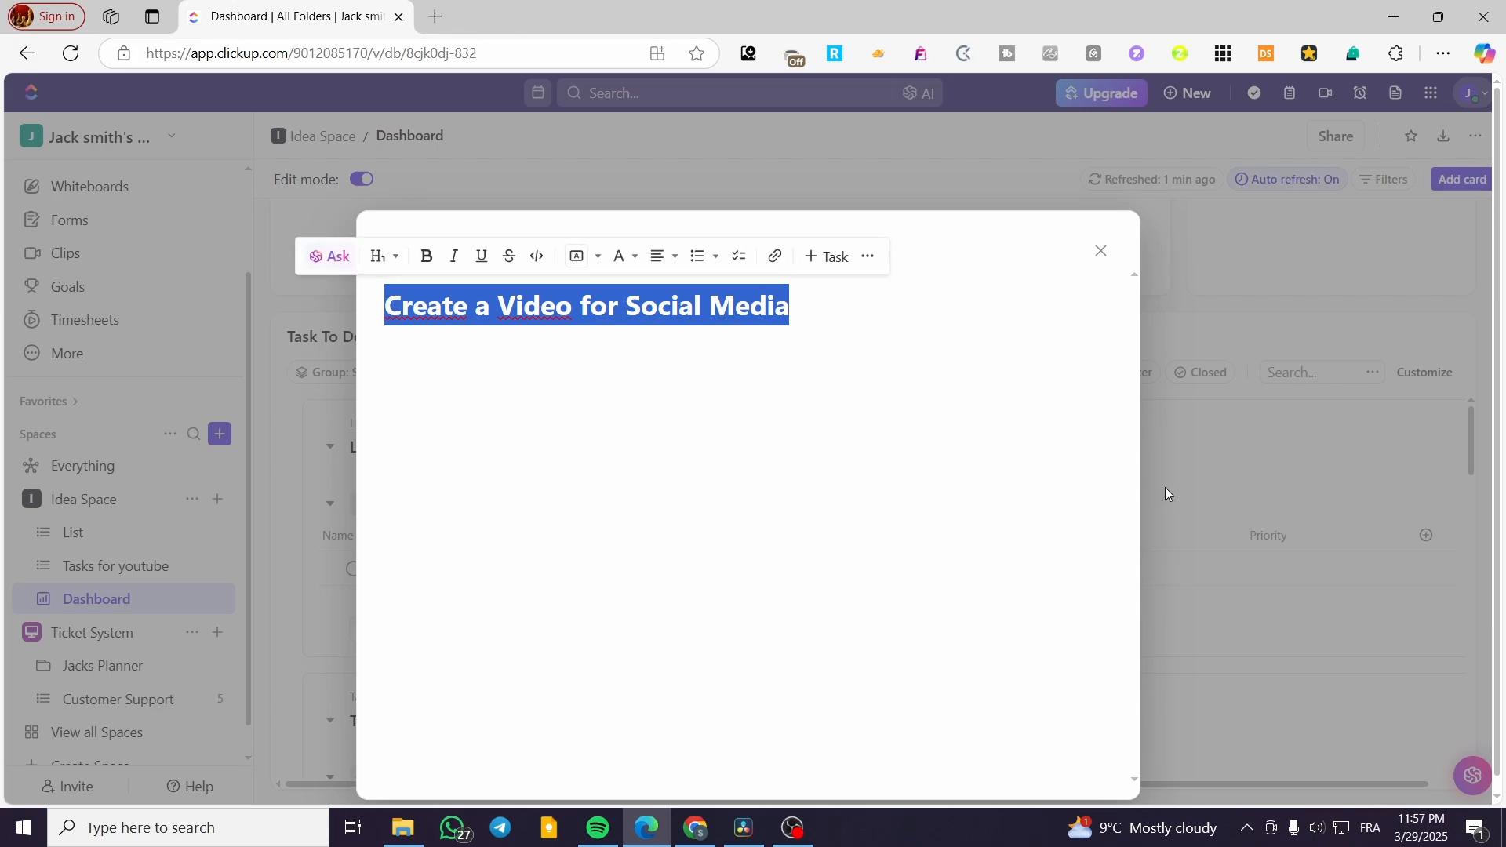
click(1166, 495)
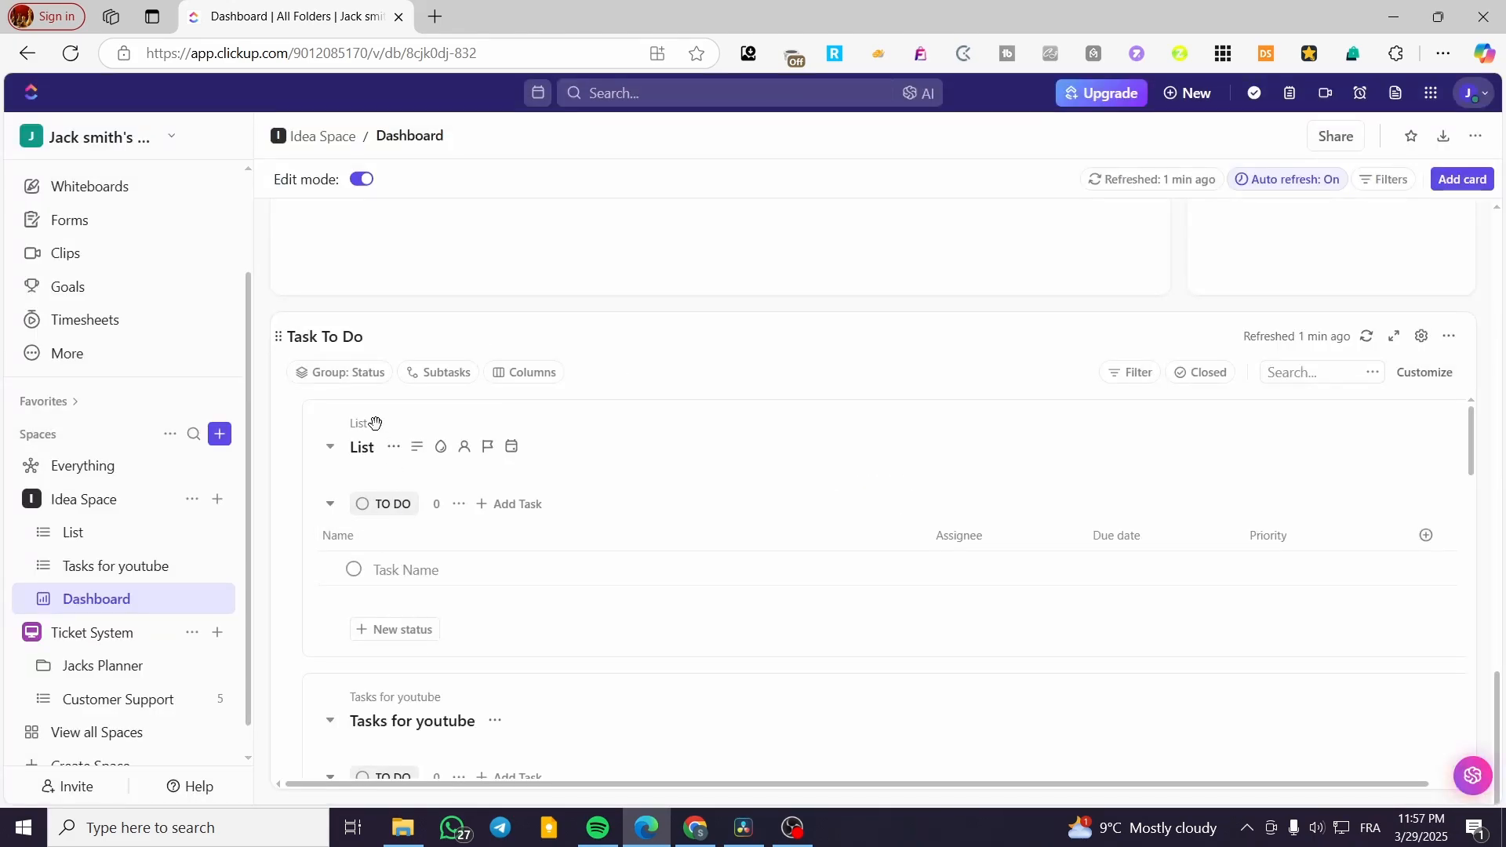
Rename the first list in the Task To Do card as "Social Media Tasks"
click(330, 446)
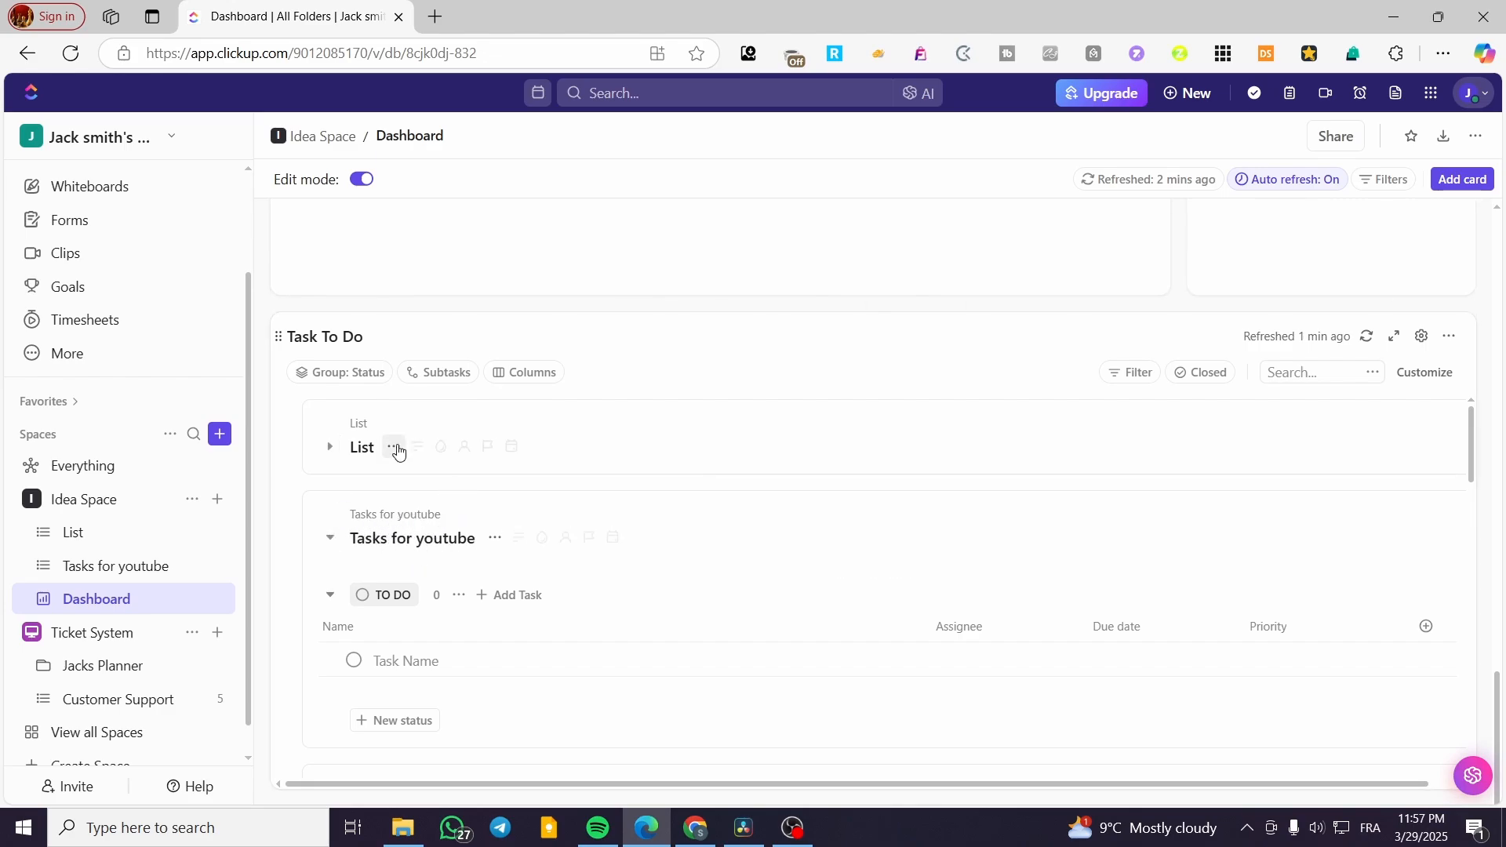
click(330, 459)
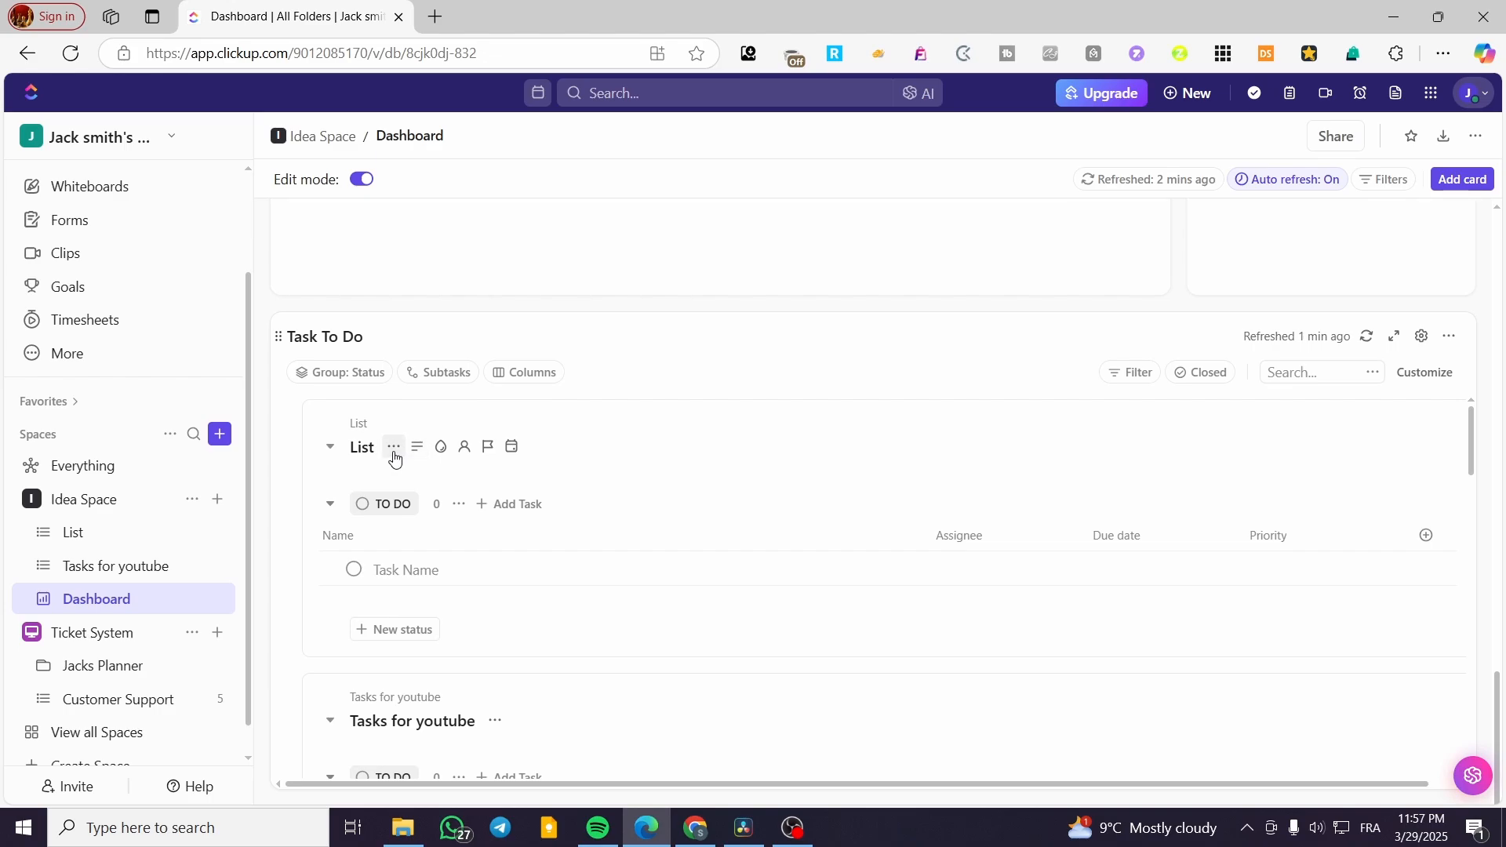
click(394, 455)
click(471, 242)
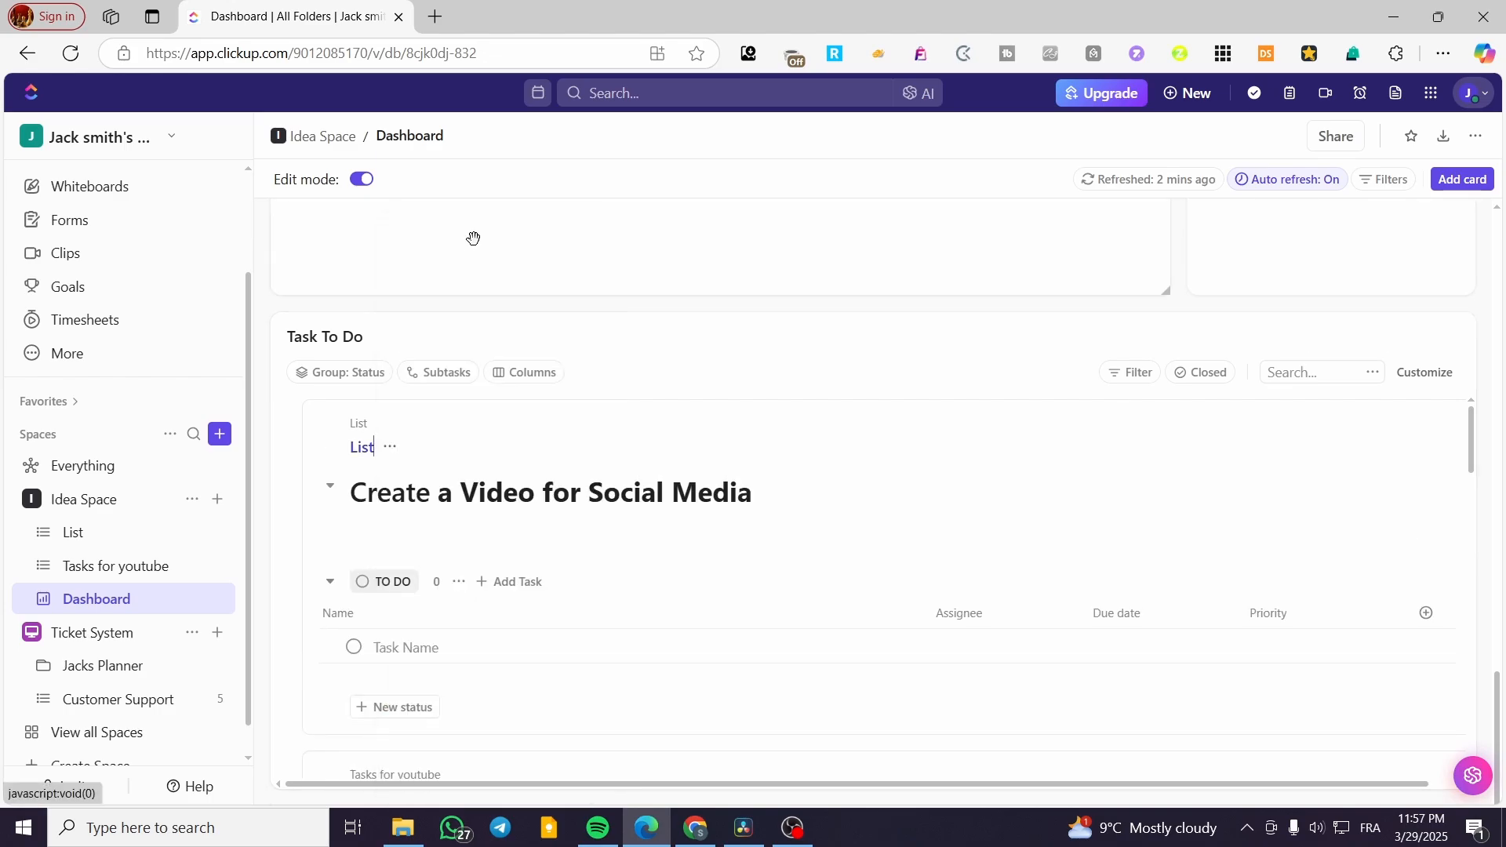
double_click(371, 446)
key(BackSpace)
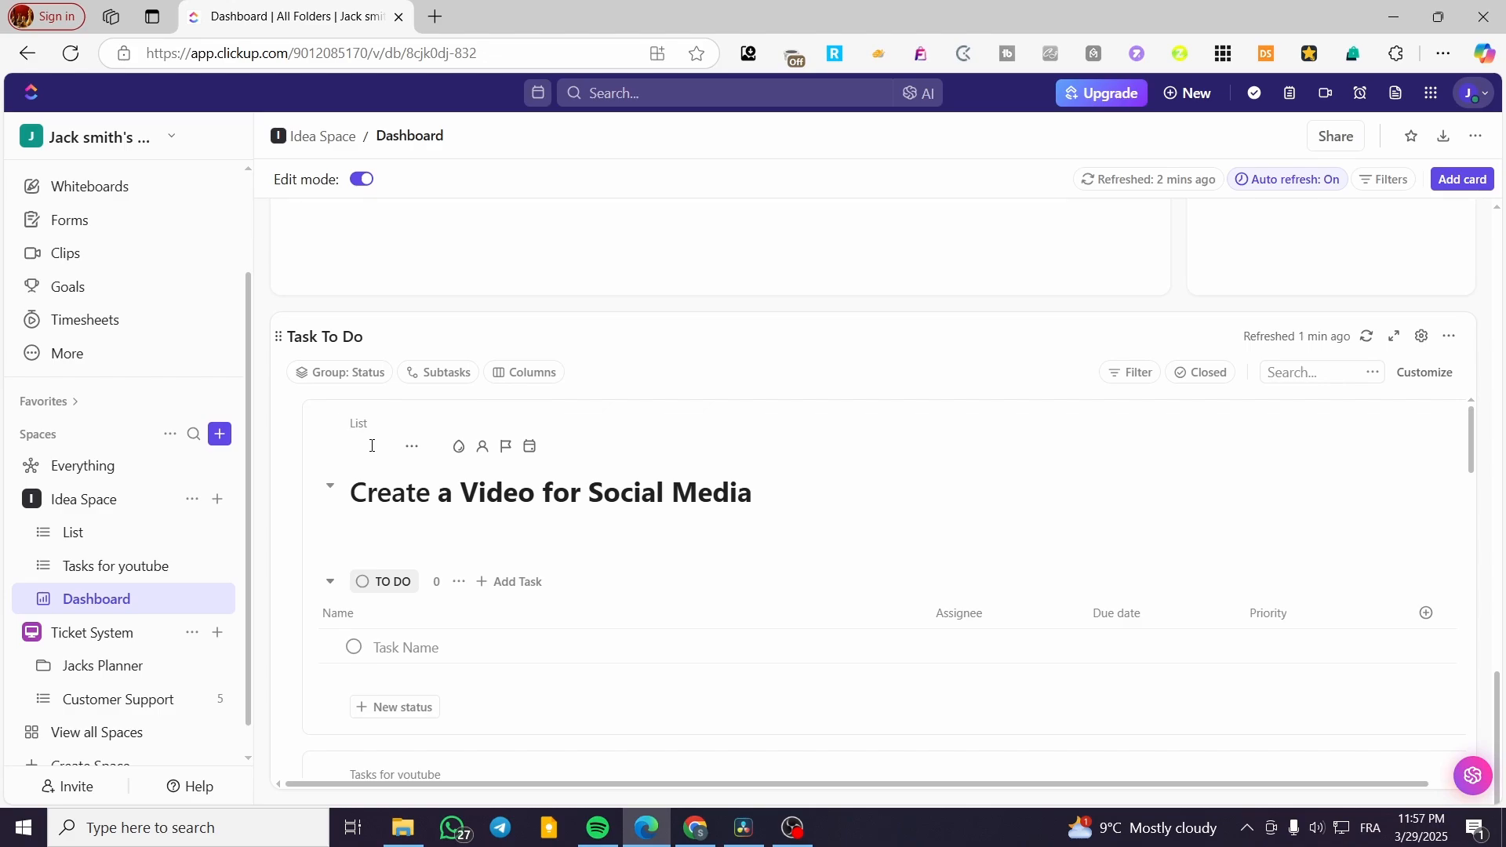
text(You)
key(BackSpace)
key(BackSpace)
key(BackSpace)
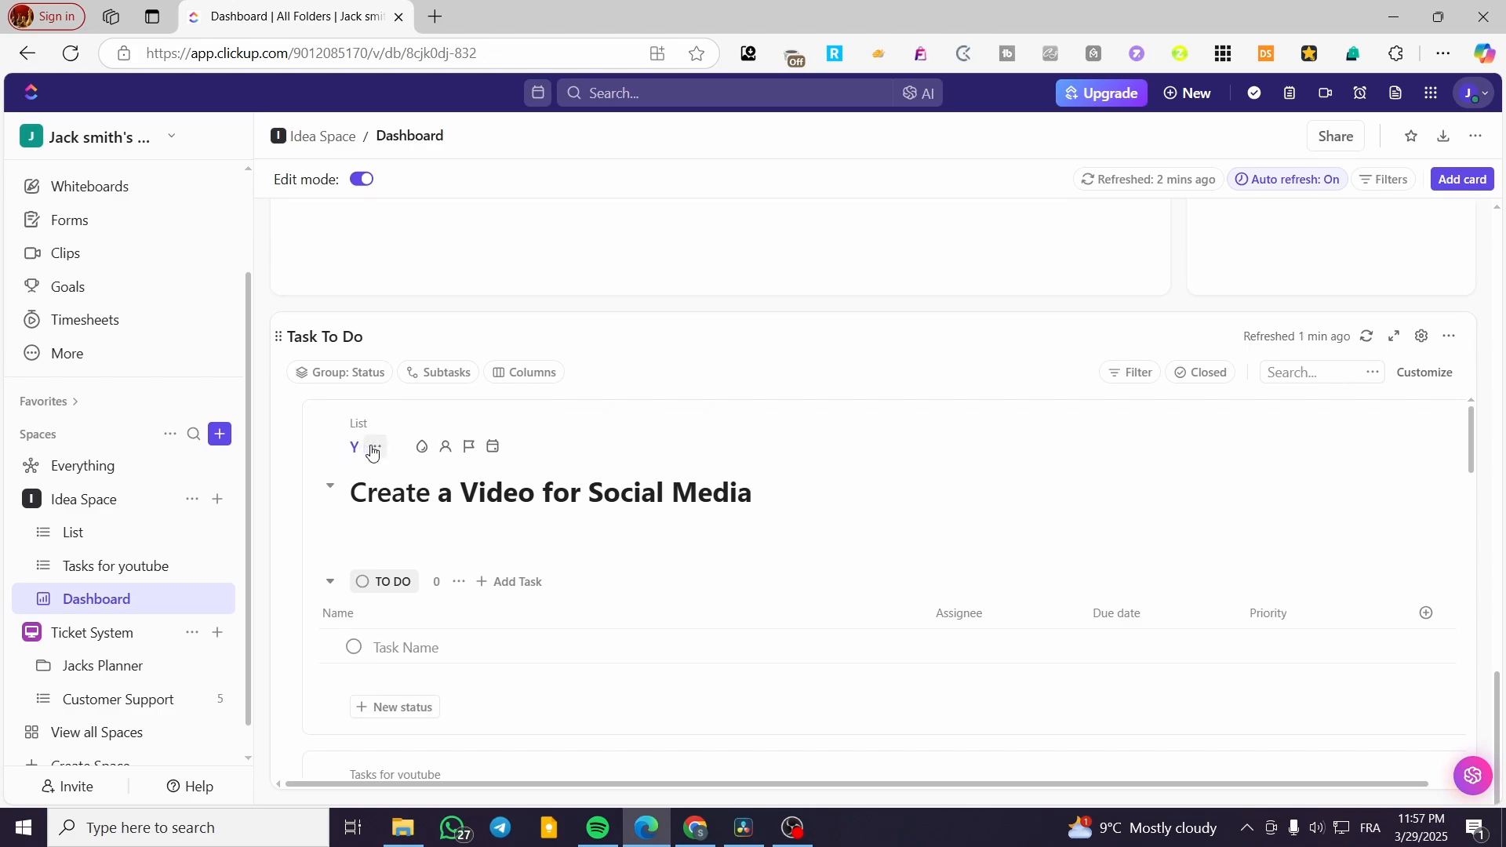
text(Social)
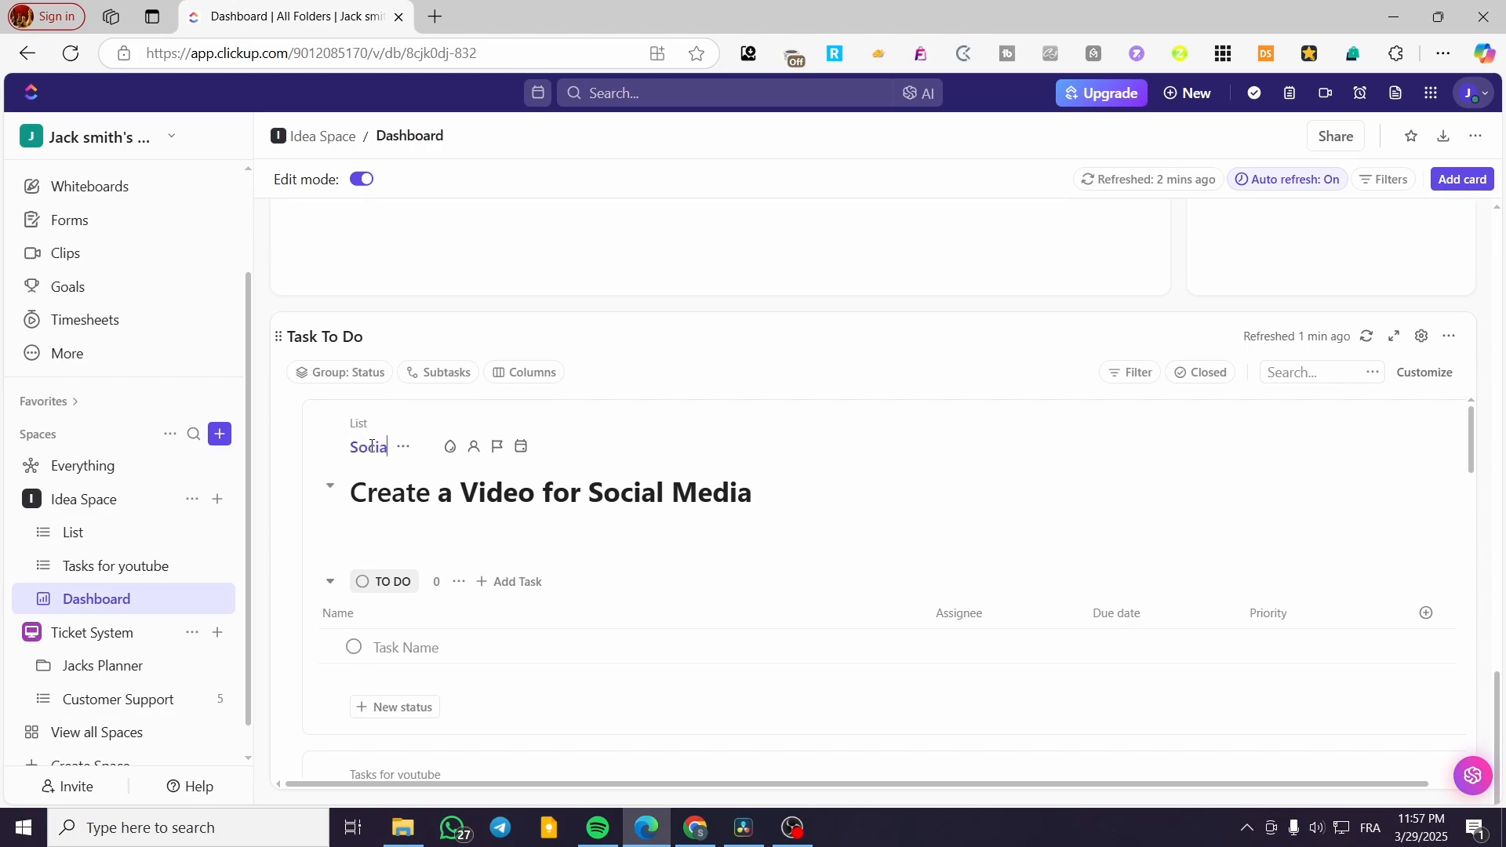
text( Media )
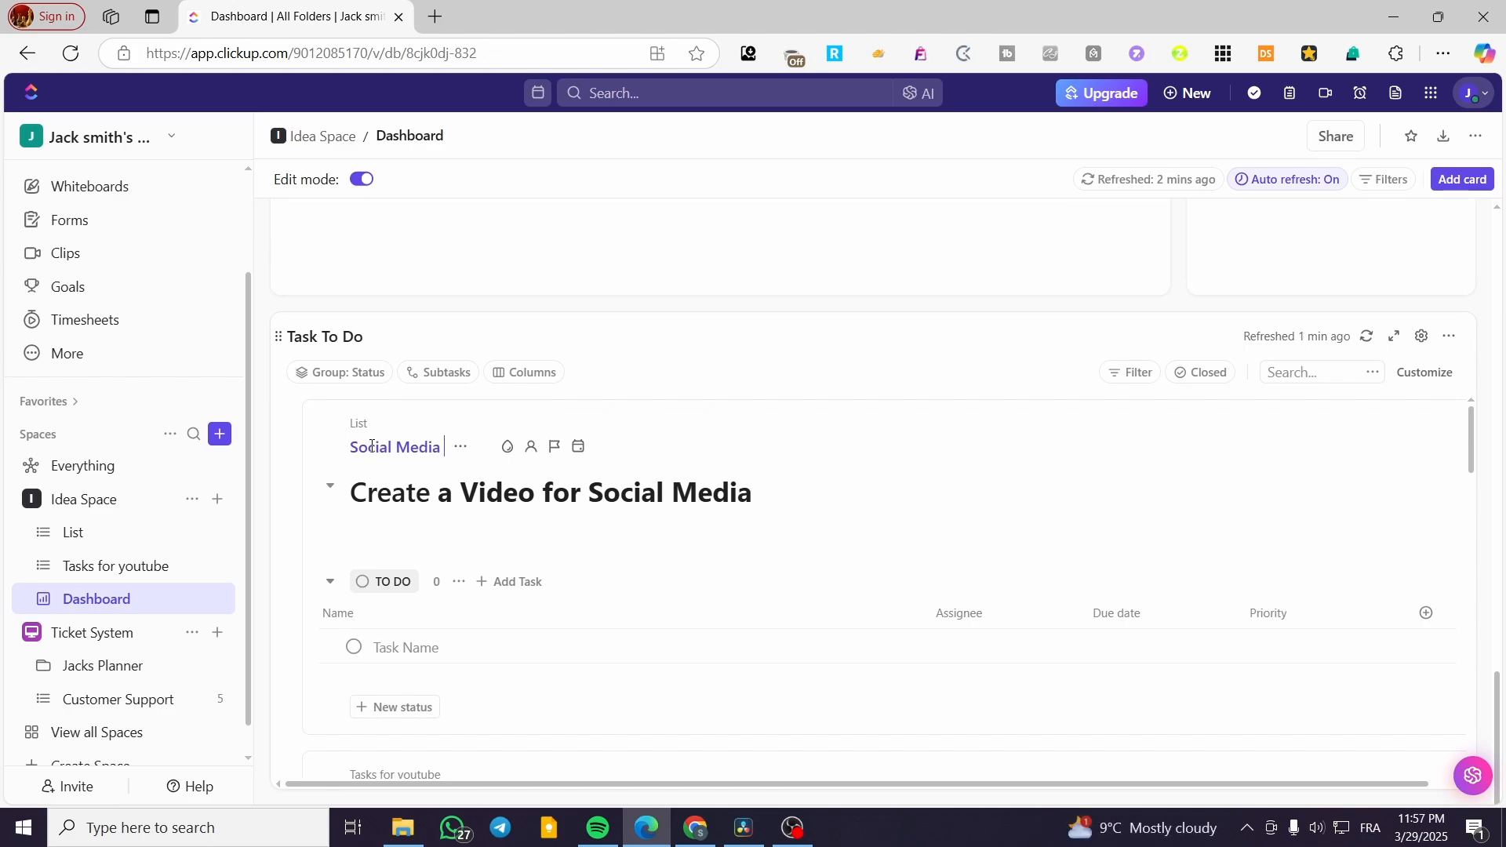
text(Tasks)
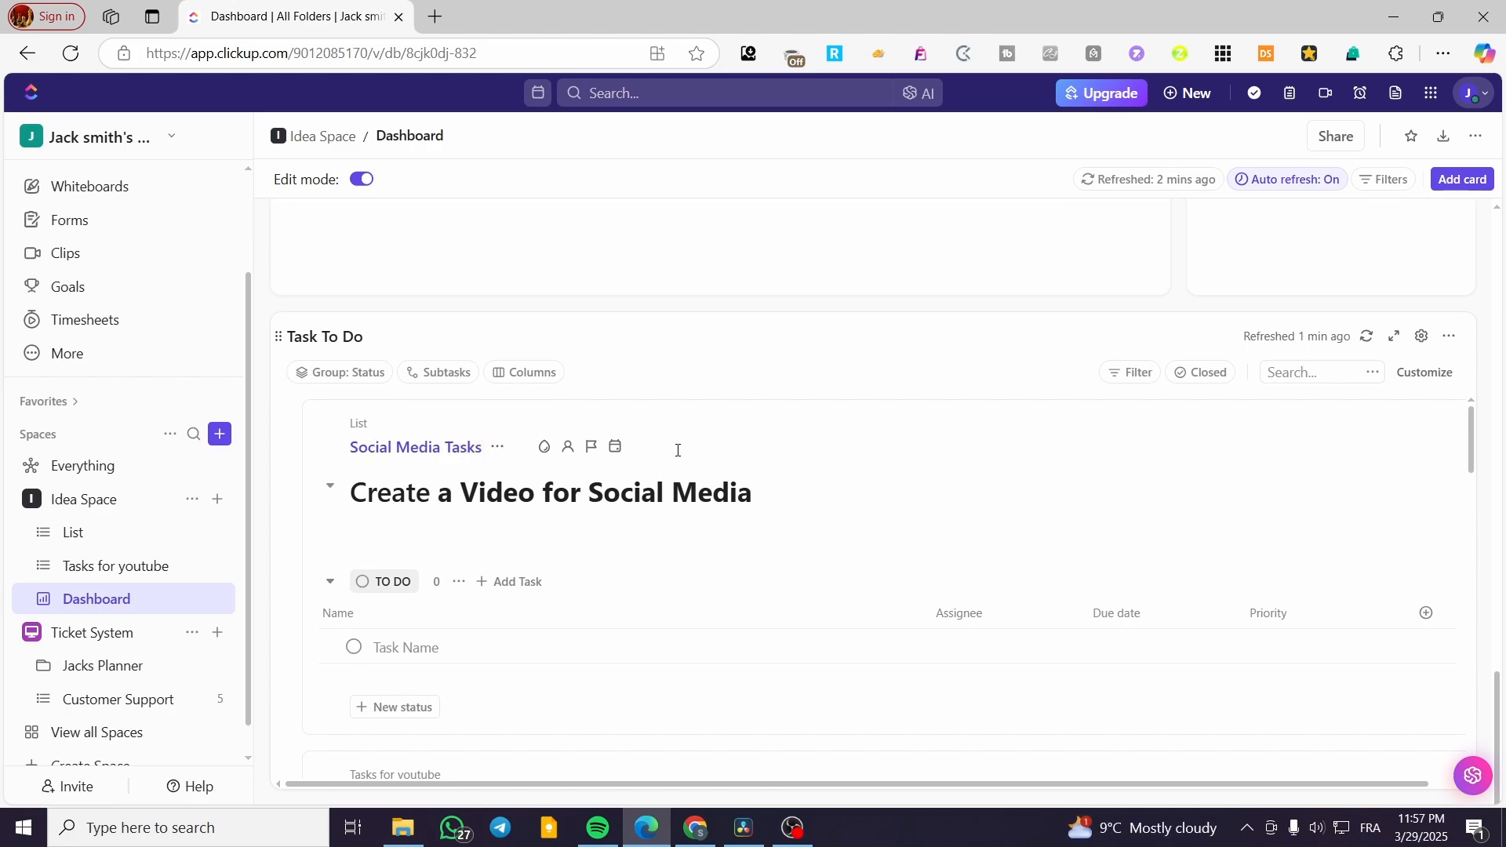
key(Return)
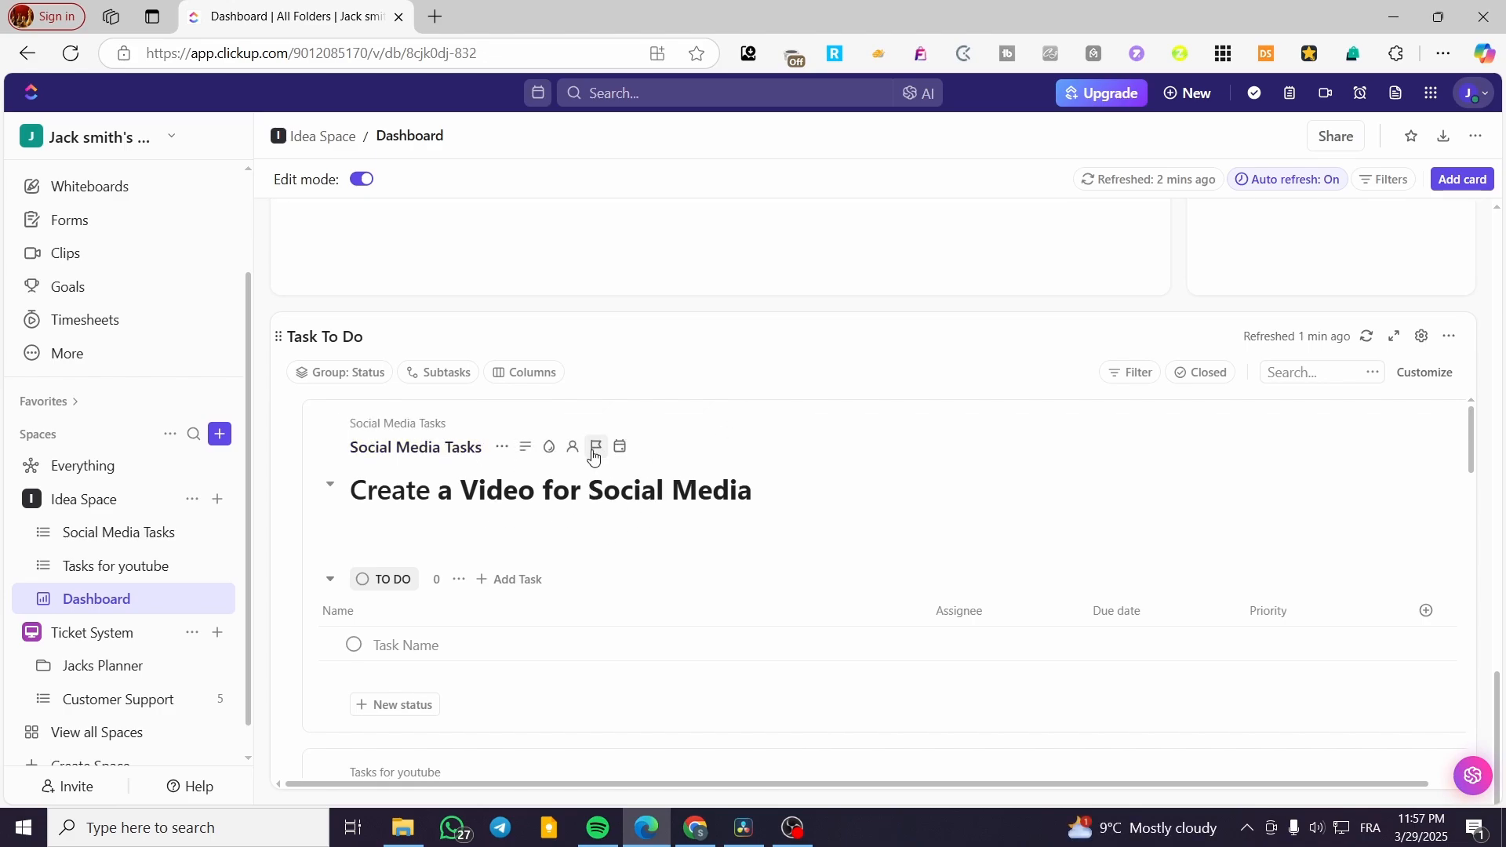
Try to set a priority for the Social Media Tasks list, and set its color to yellow
click(594, 448)
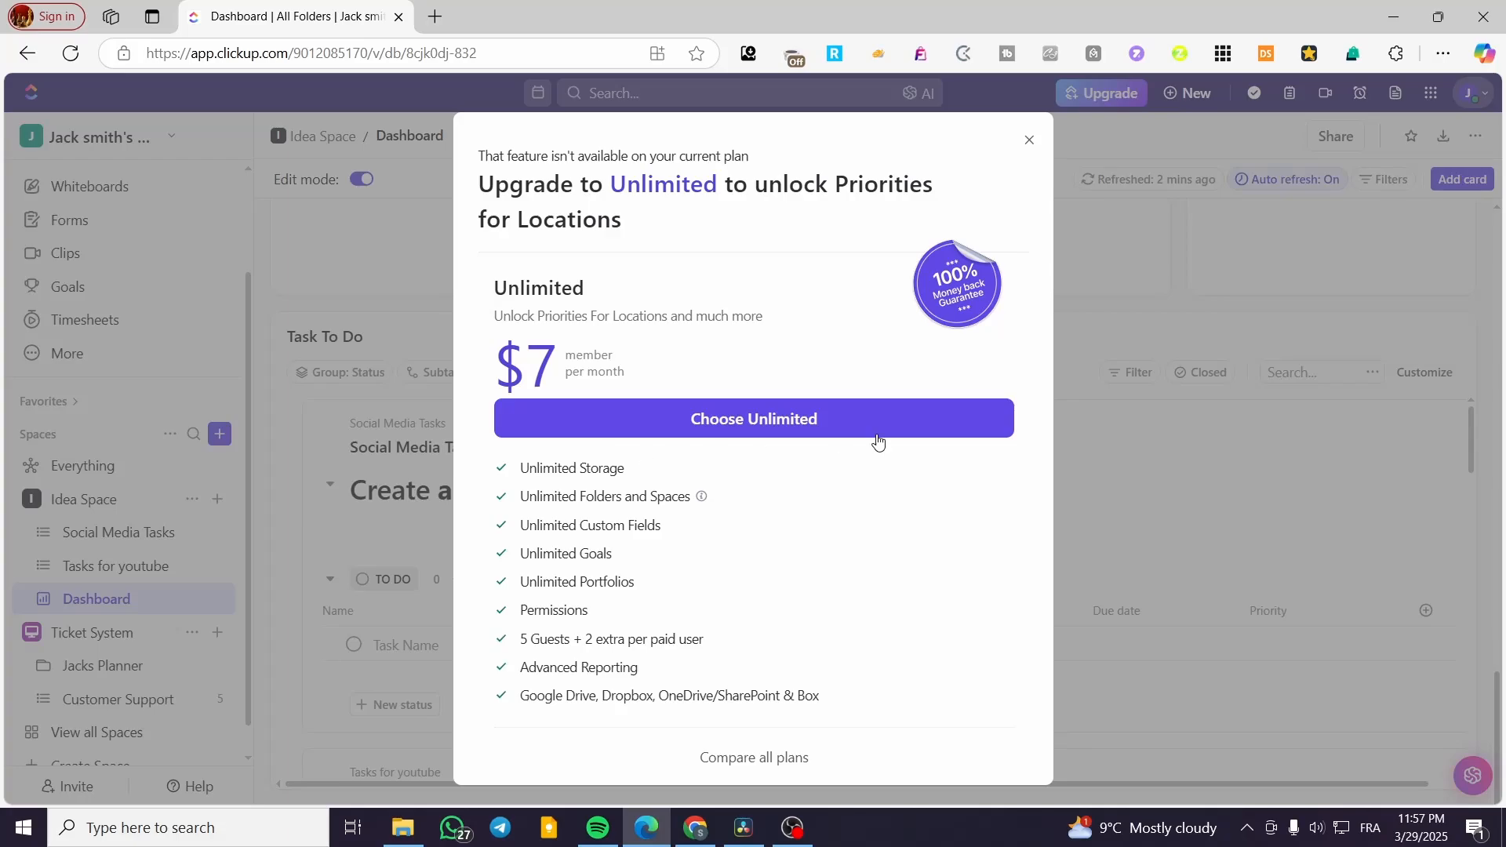
click(1034, 140)
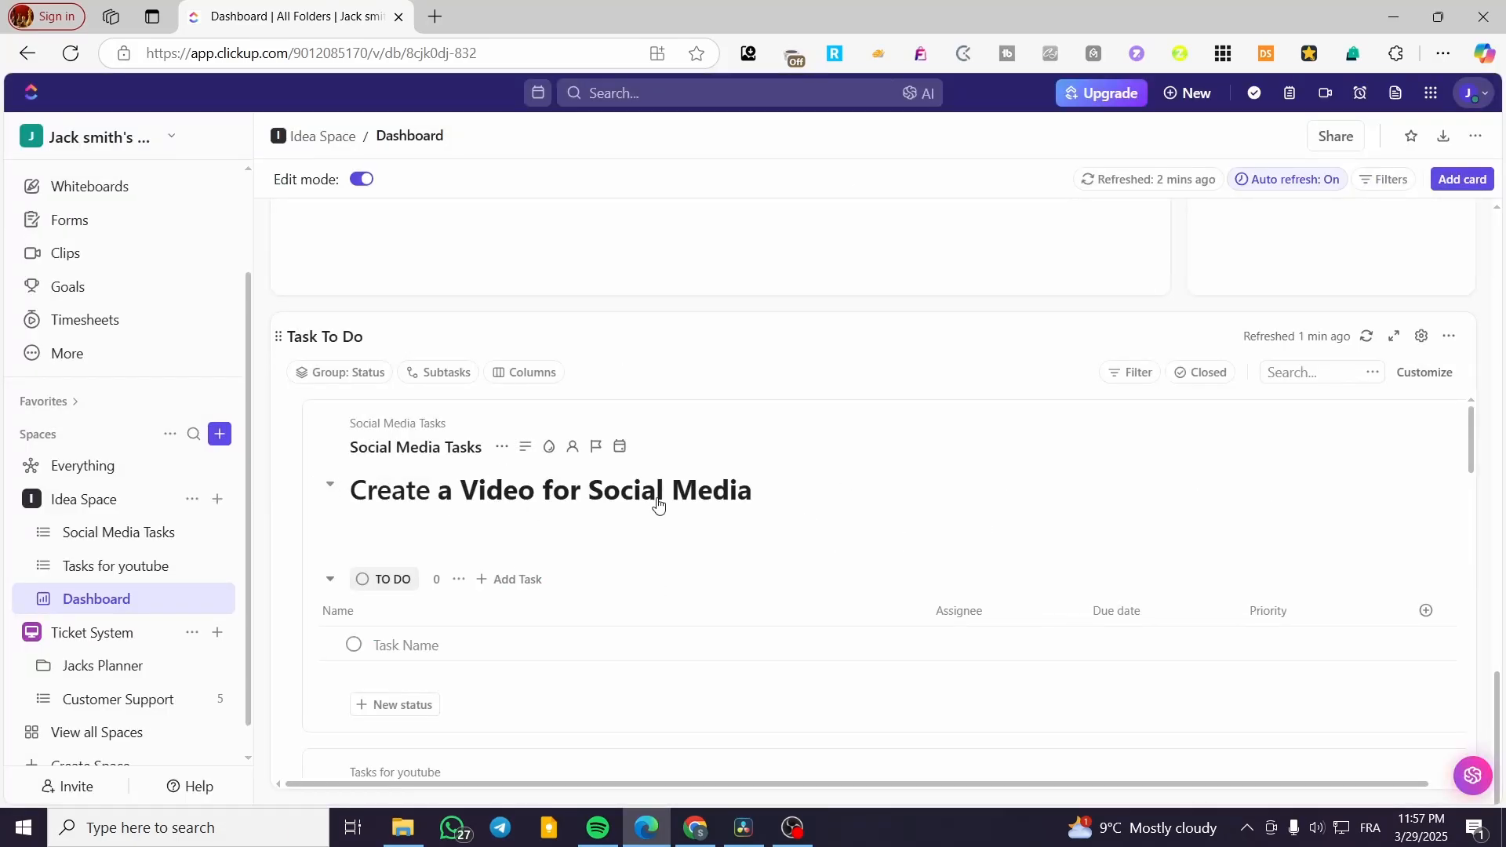
click(547, 448)
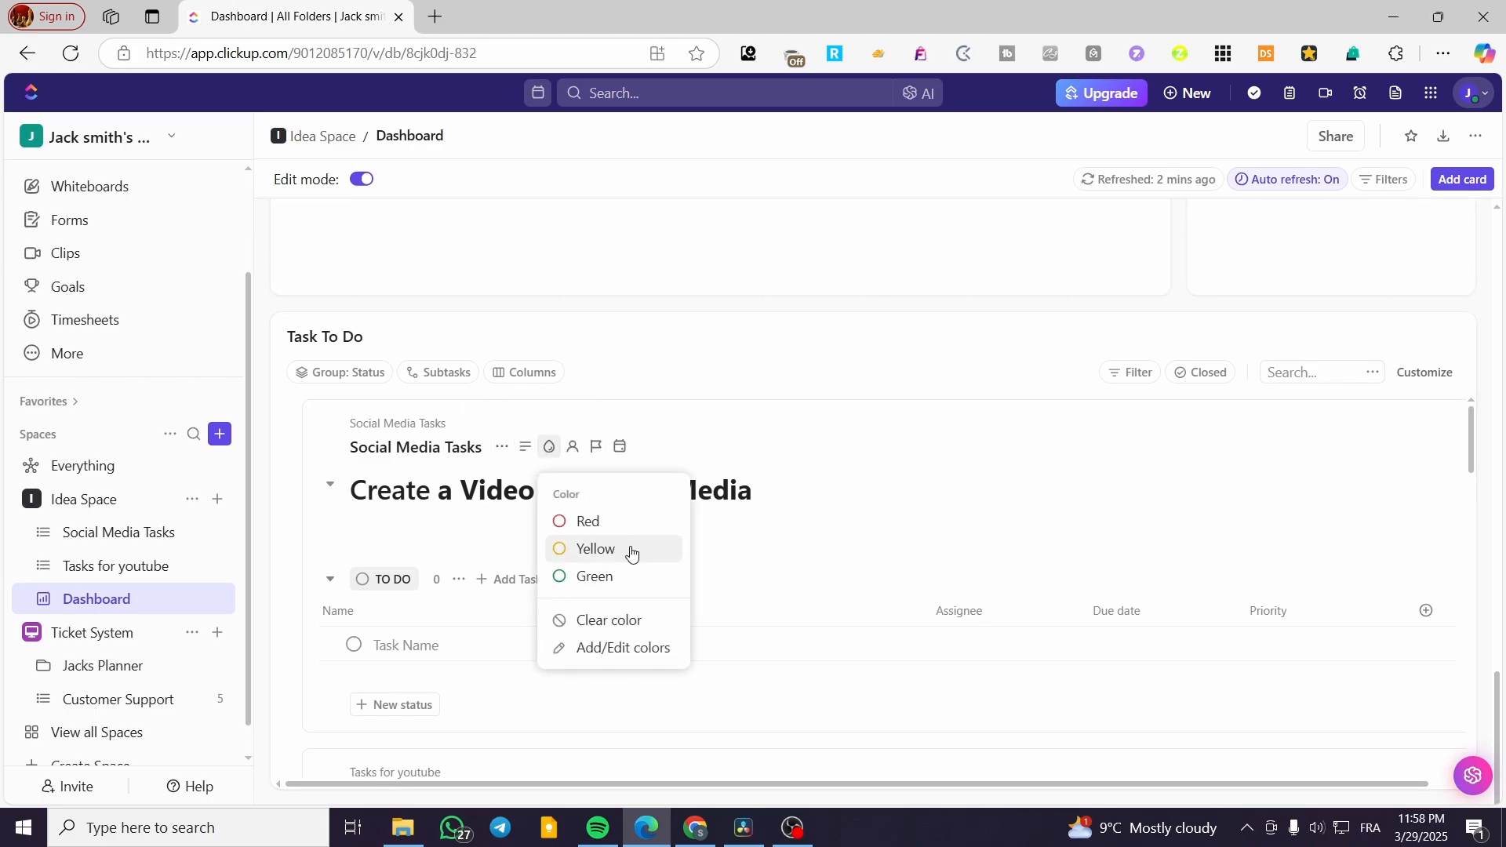
click(635, 556)
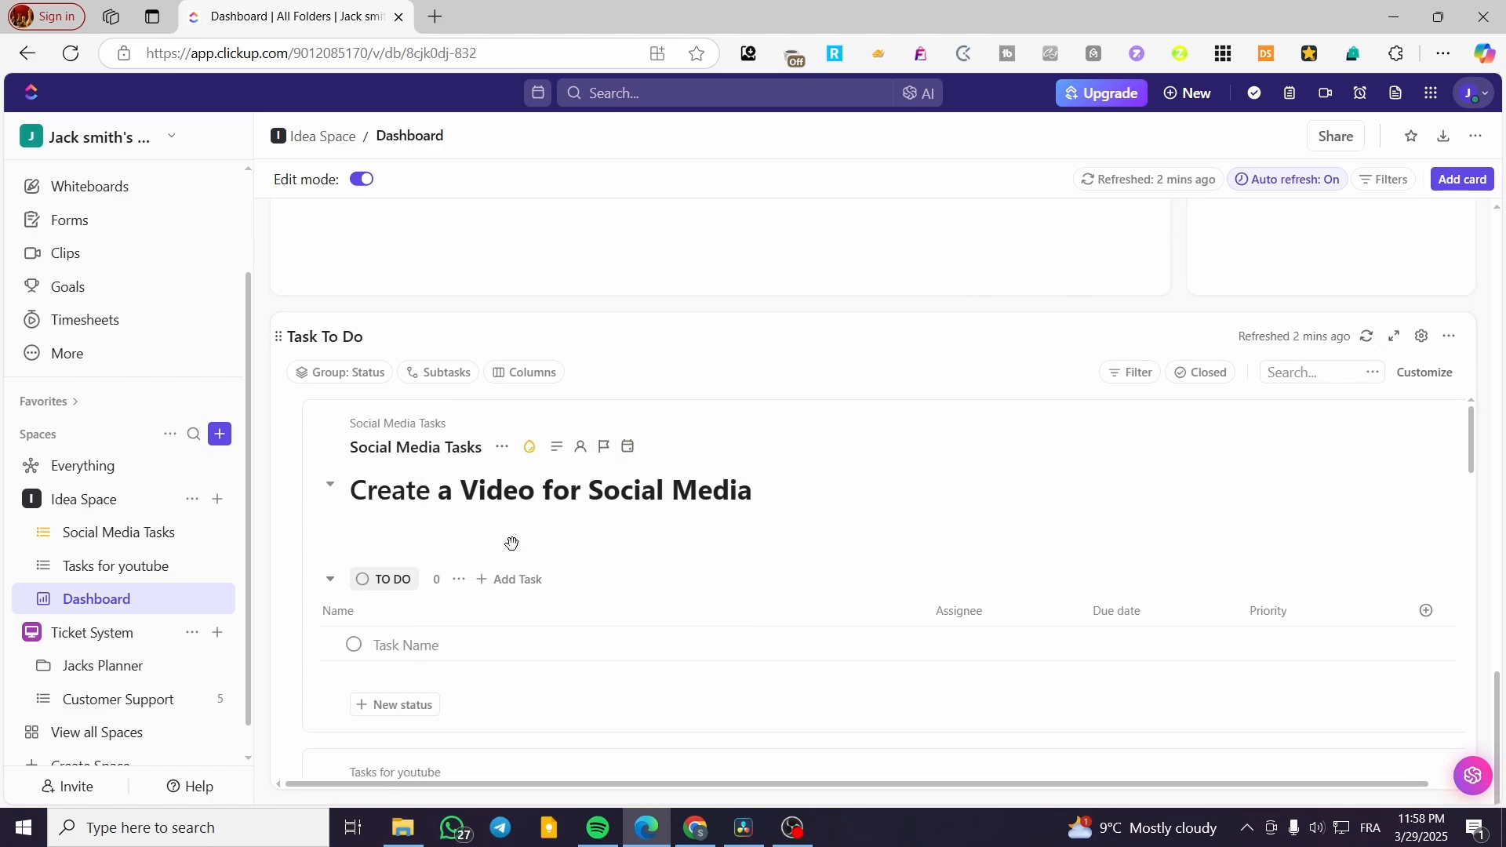
Add the Idea Space dashboard to the favorites
scroll(511, 540, up, 7)
scroll(504, 480, down, 6)
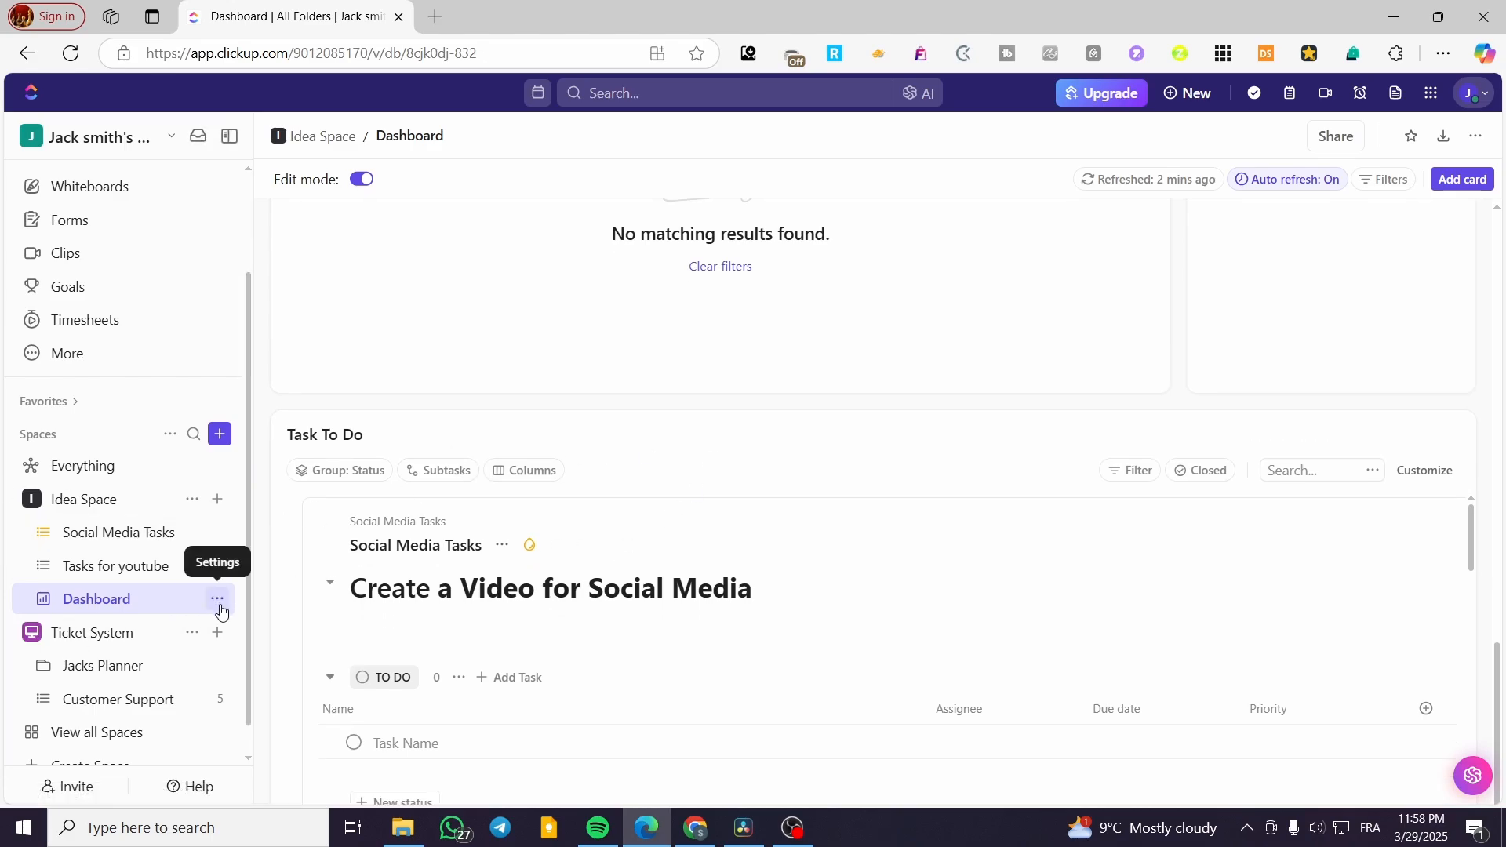
click(217, 600)
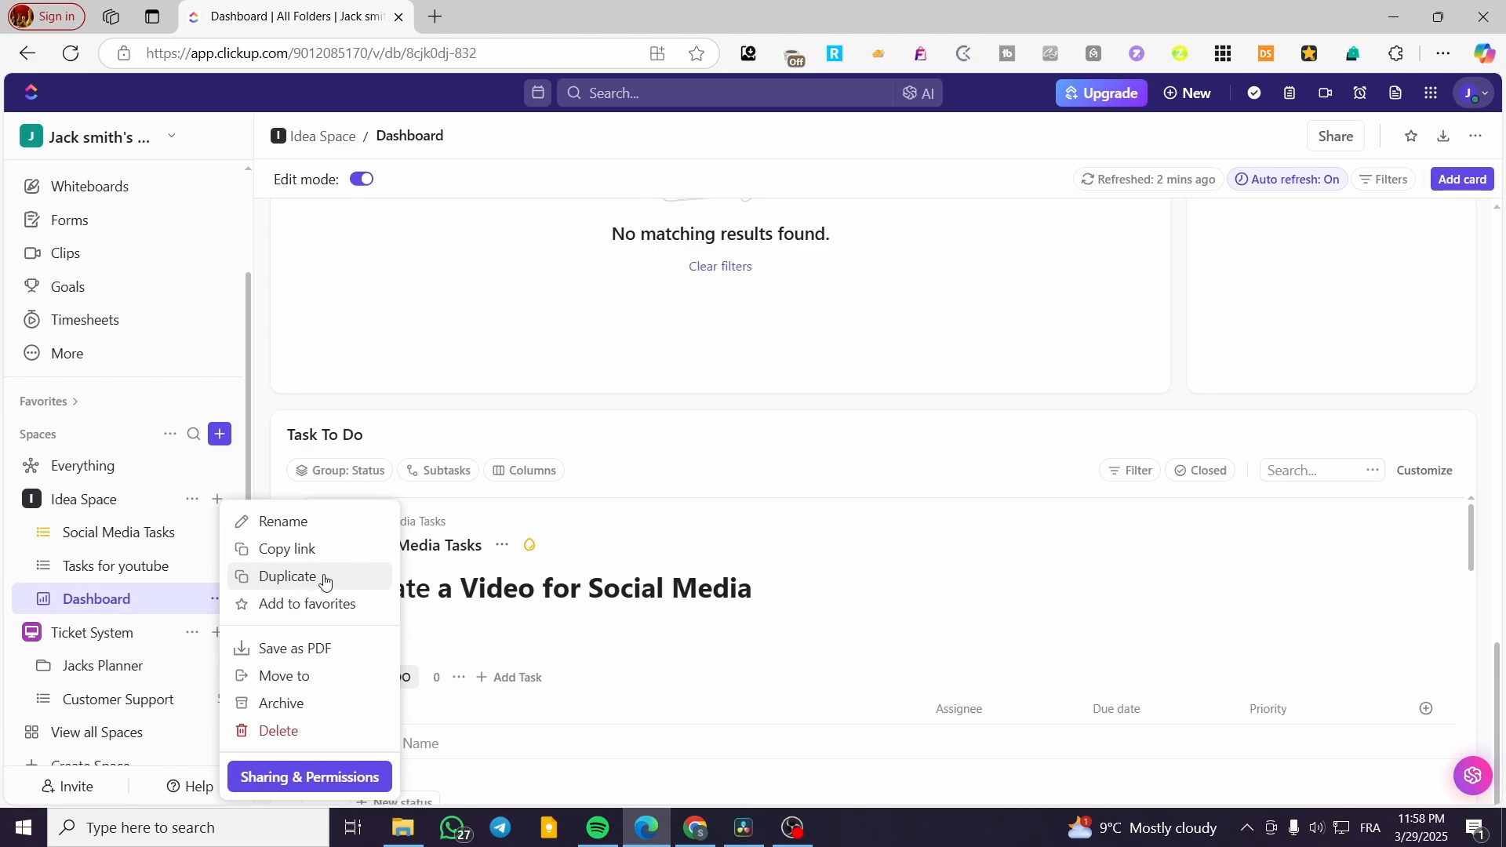
click(272, 608)
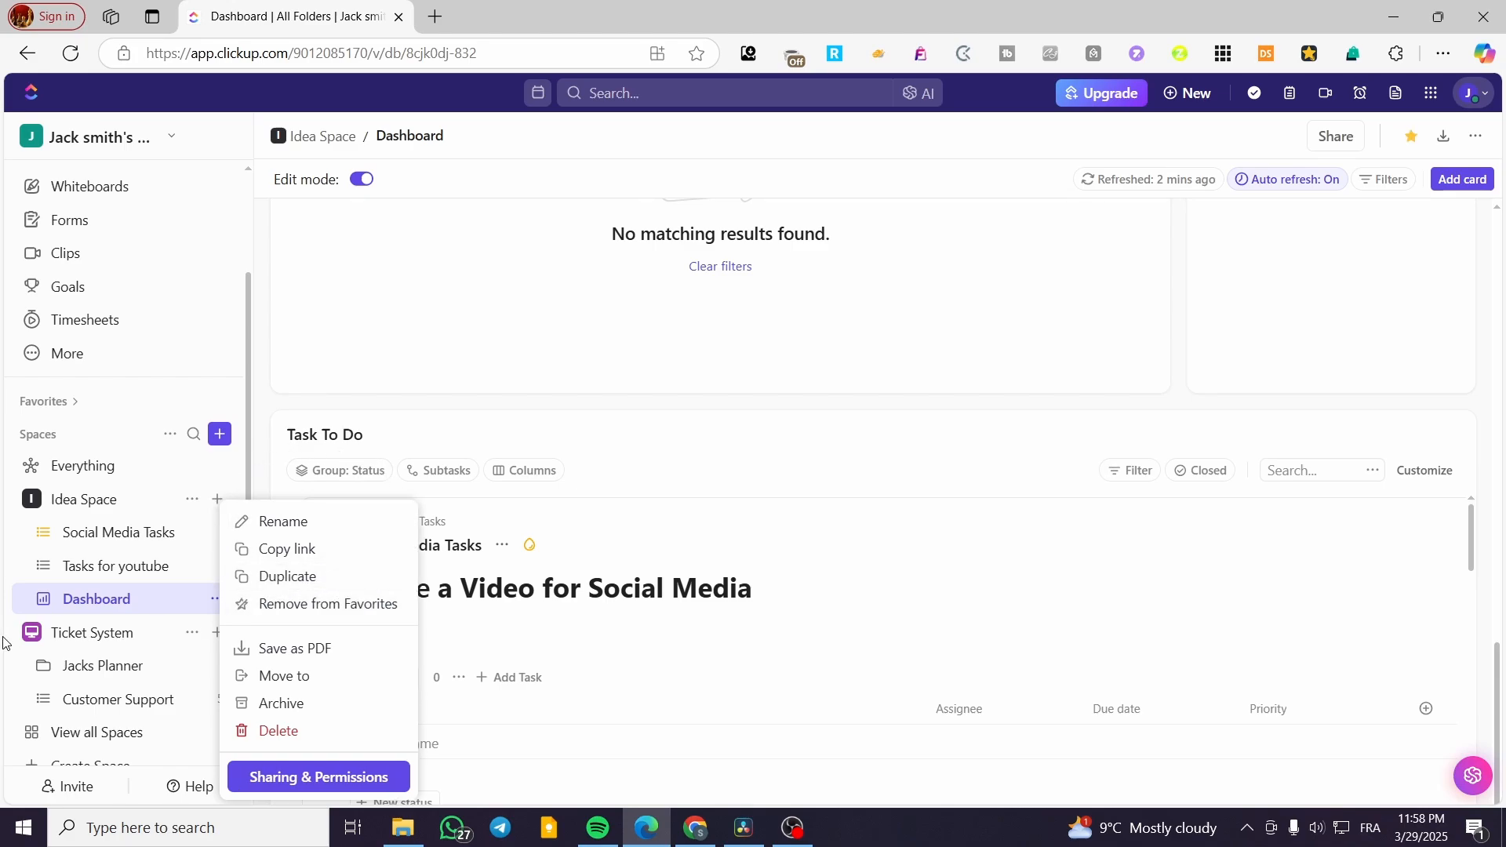
Look through the Idea Space overview and the Tasks for youtube list, and return to the Idea Space dashboard
click(139, 510)
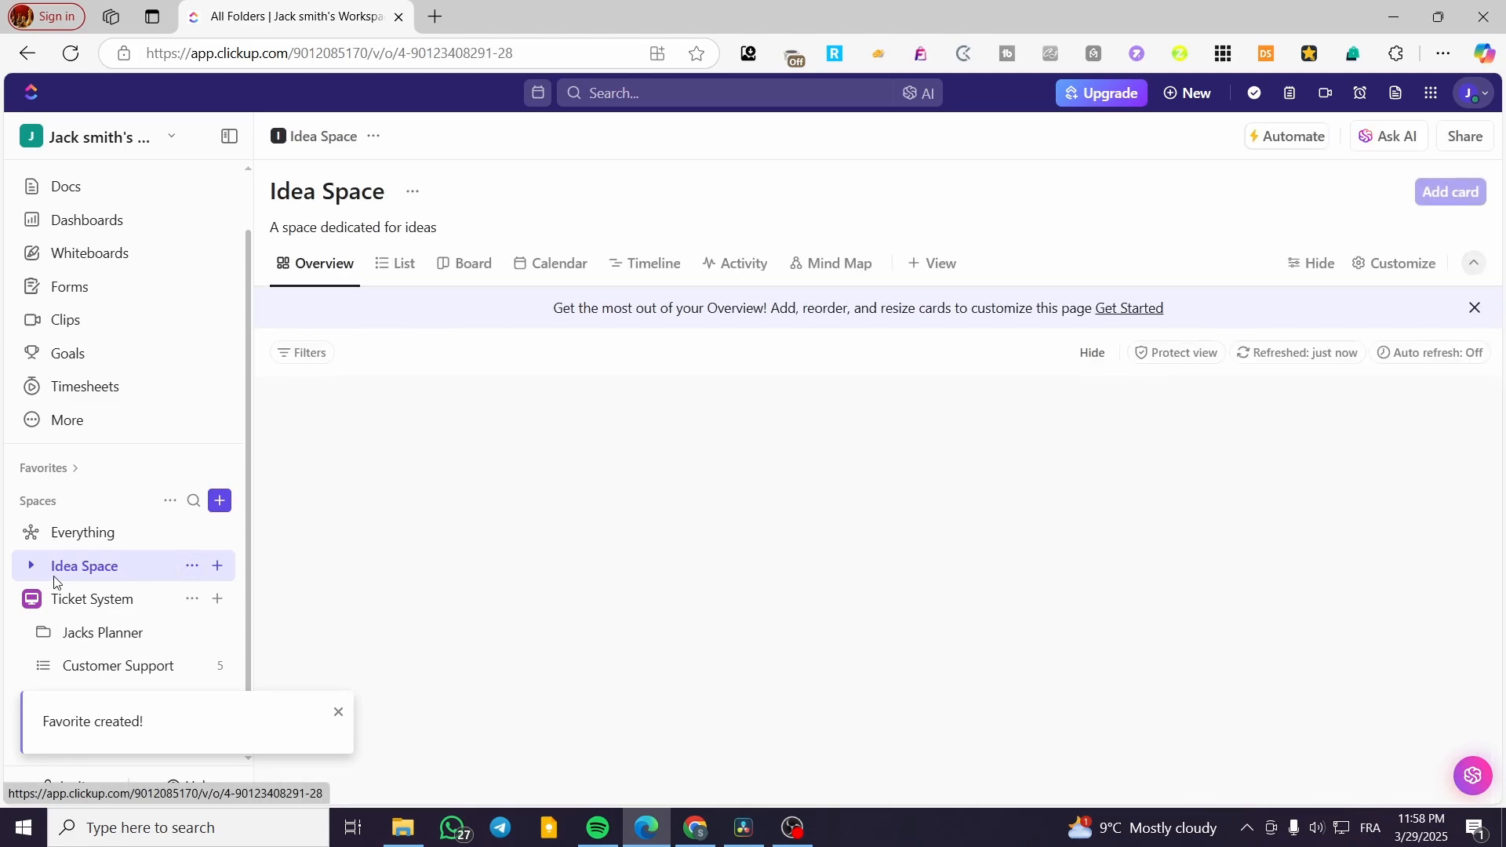
click(192, 566)
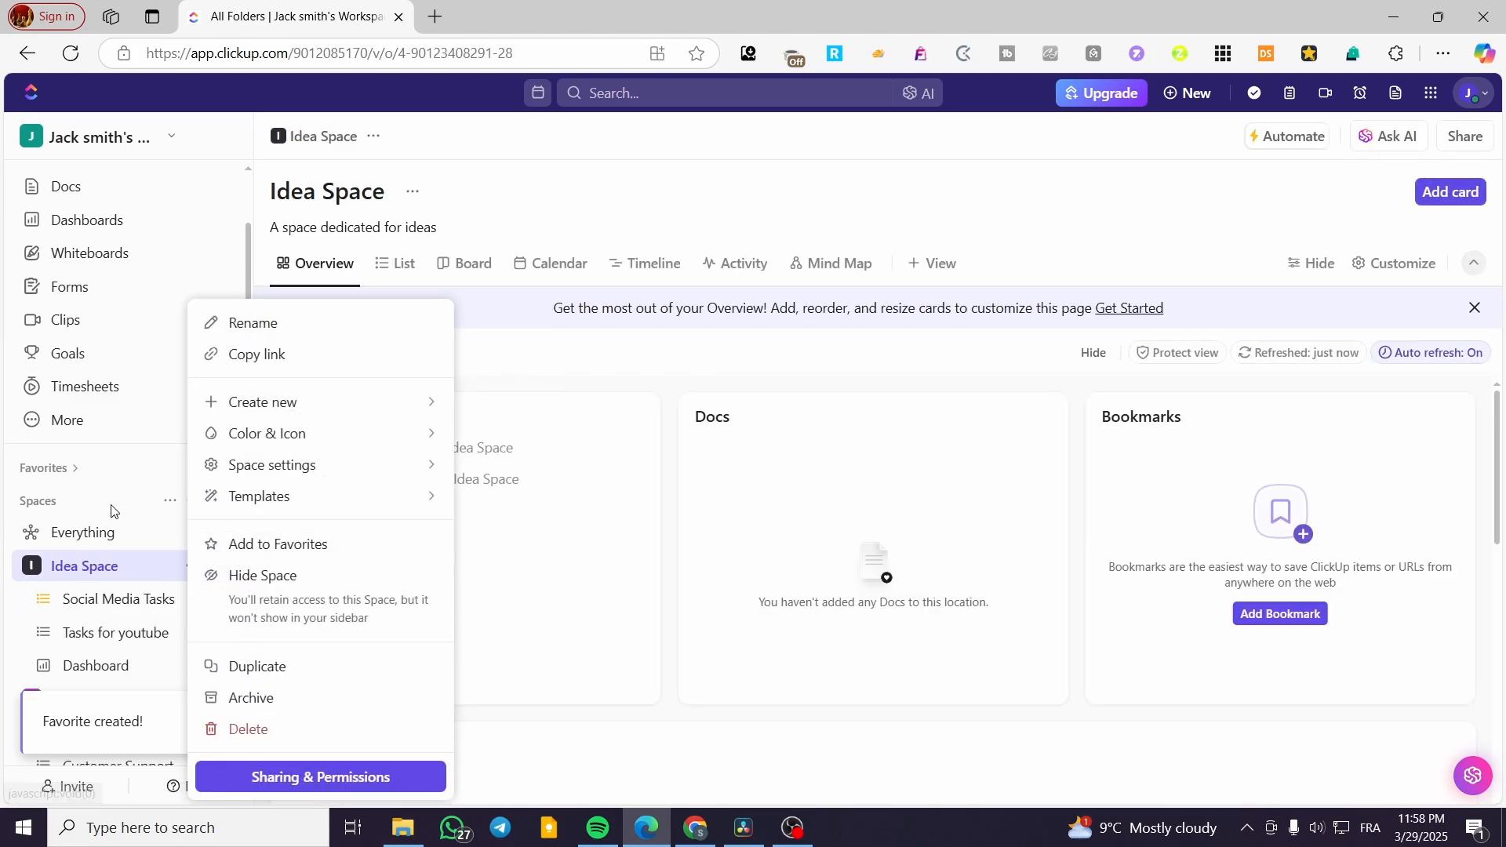
click(101, 564)
scroll(109, 541, down, 1)
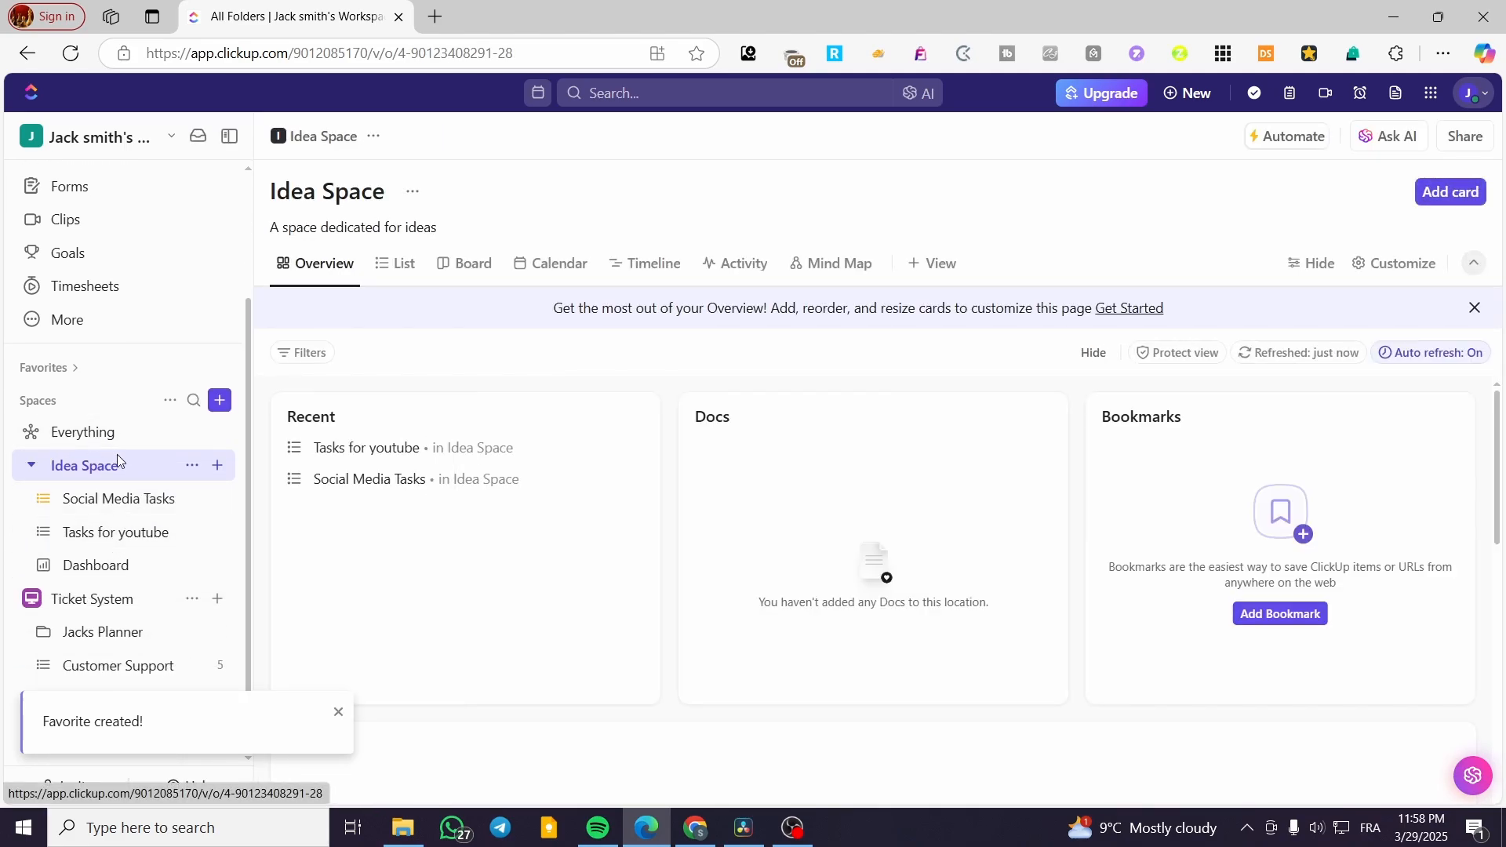
click(91, 509)
click(105, 543)
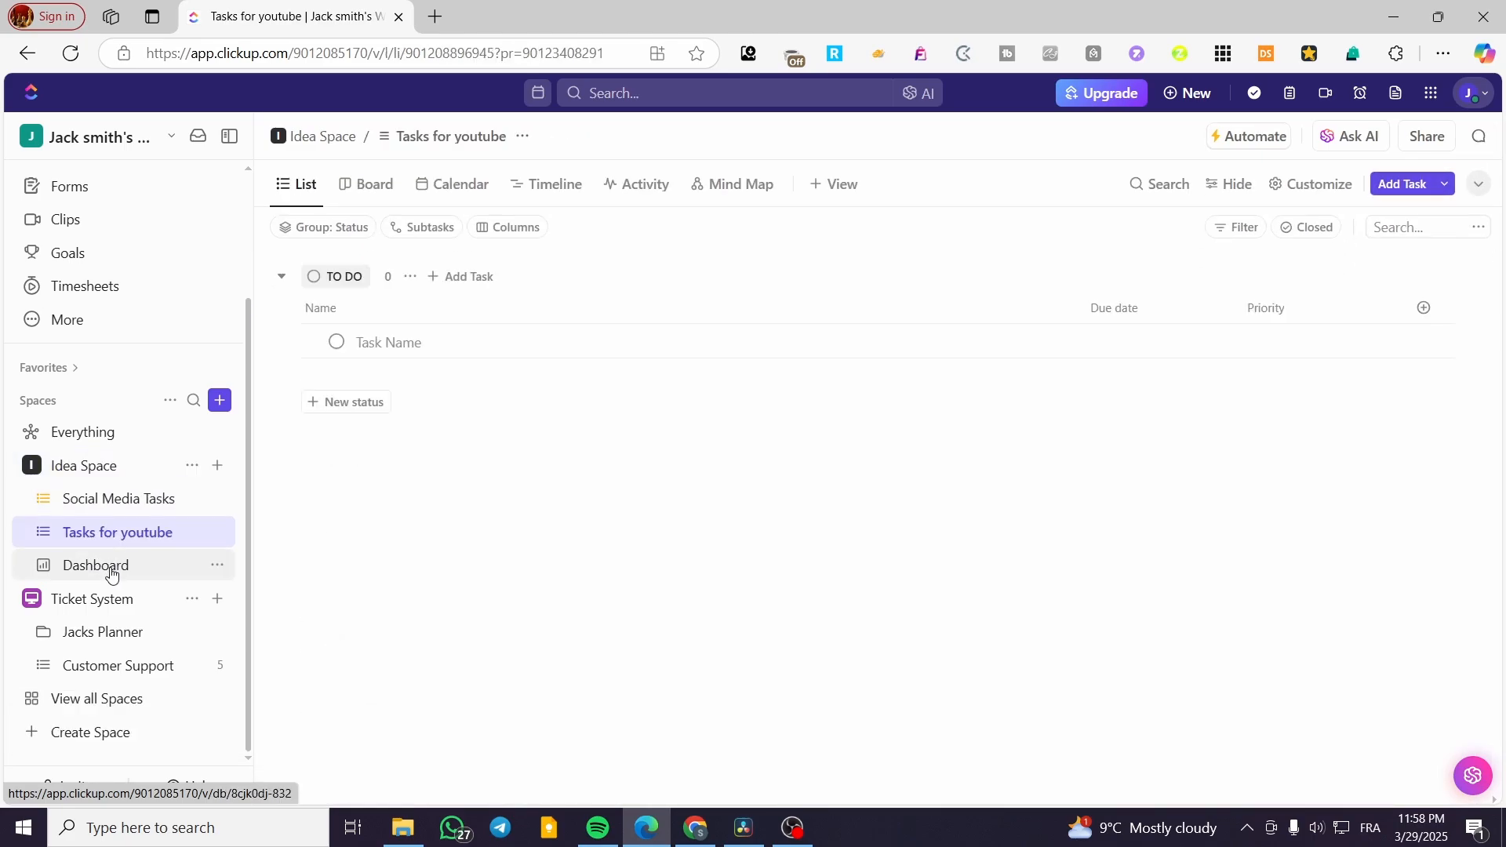
click(112, 567)
Examine the available options for Idea Space, its Tasks for youtube list and its dashboard
click(191, 465)
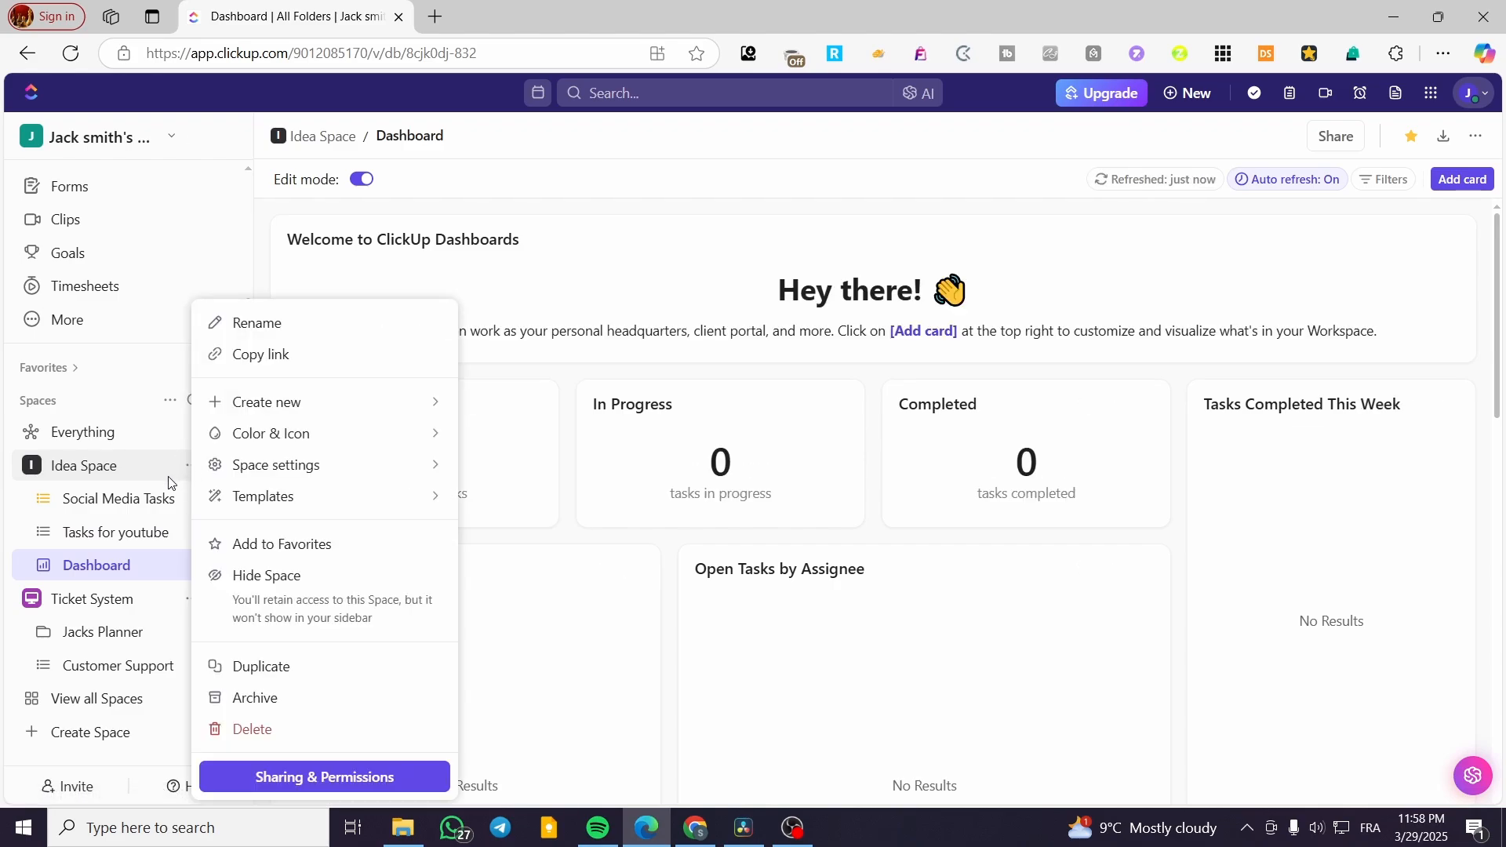
click(129, 475)
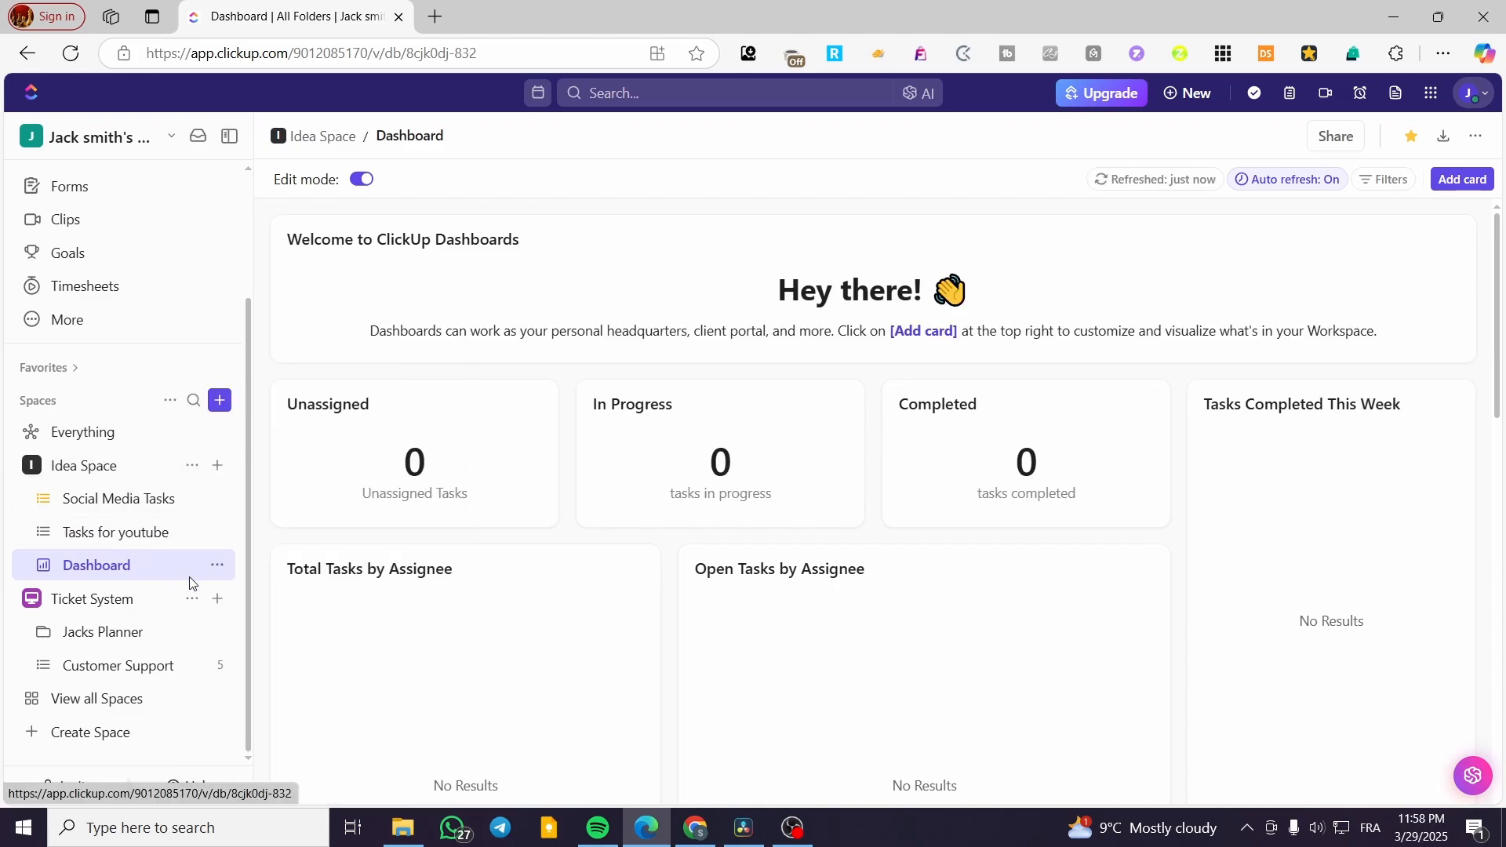
click(217, 567)
click(216, 532)
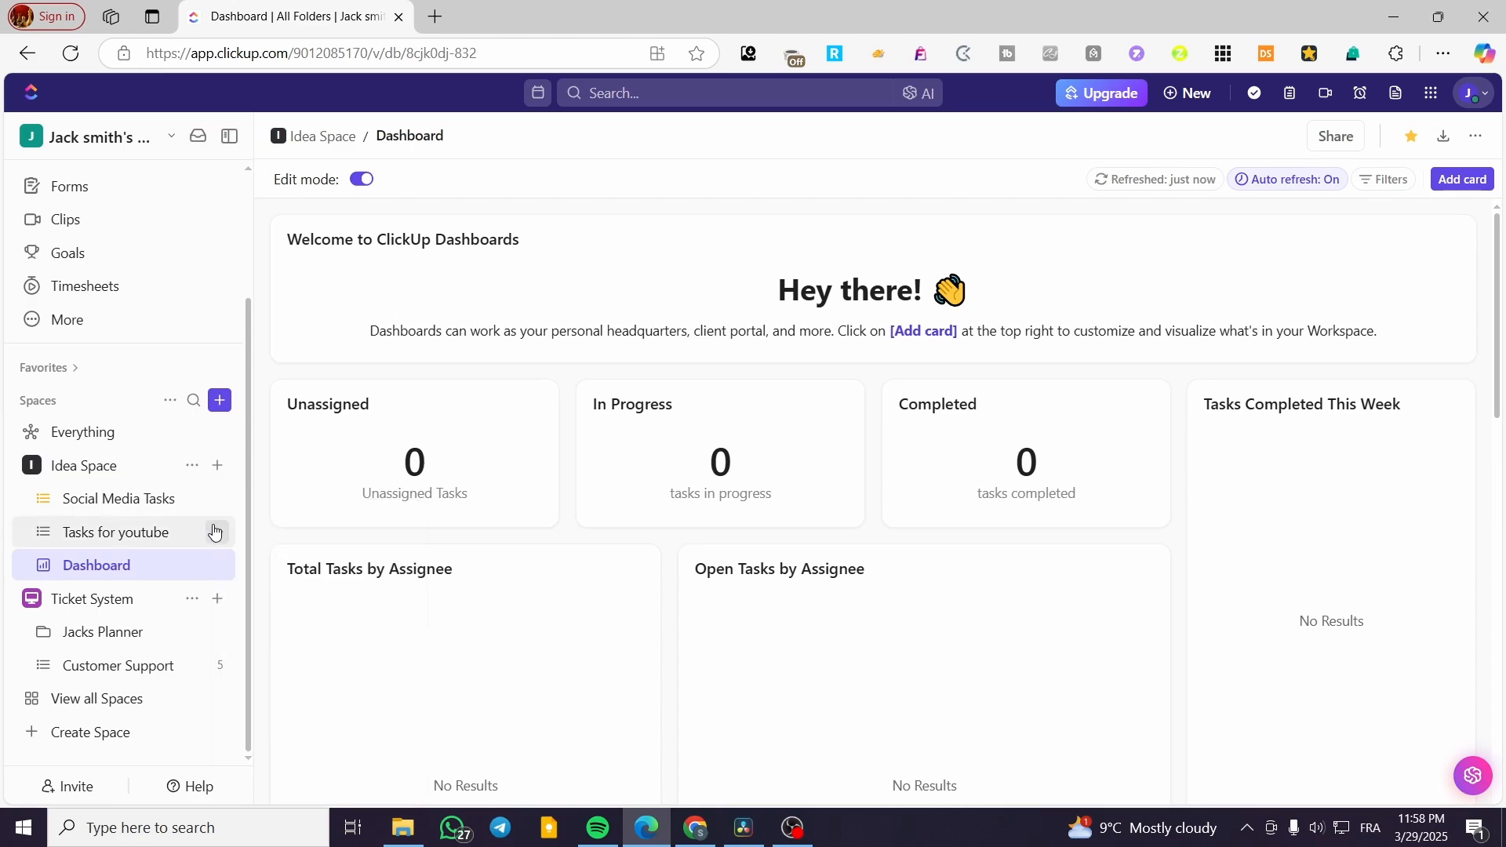
click(218, 535)
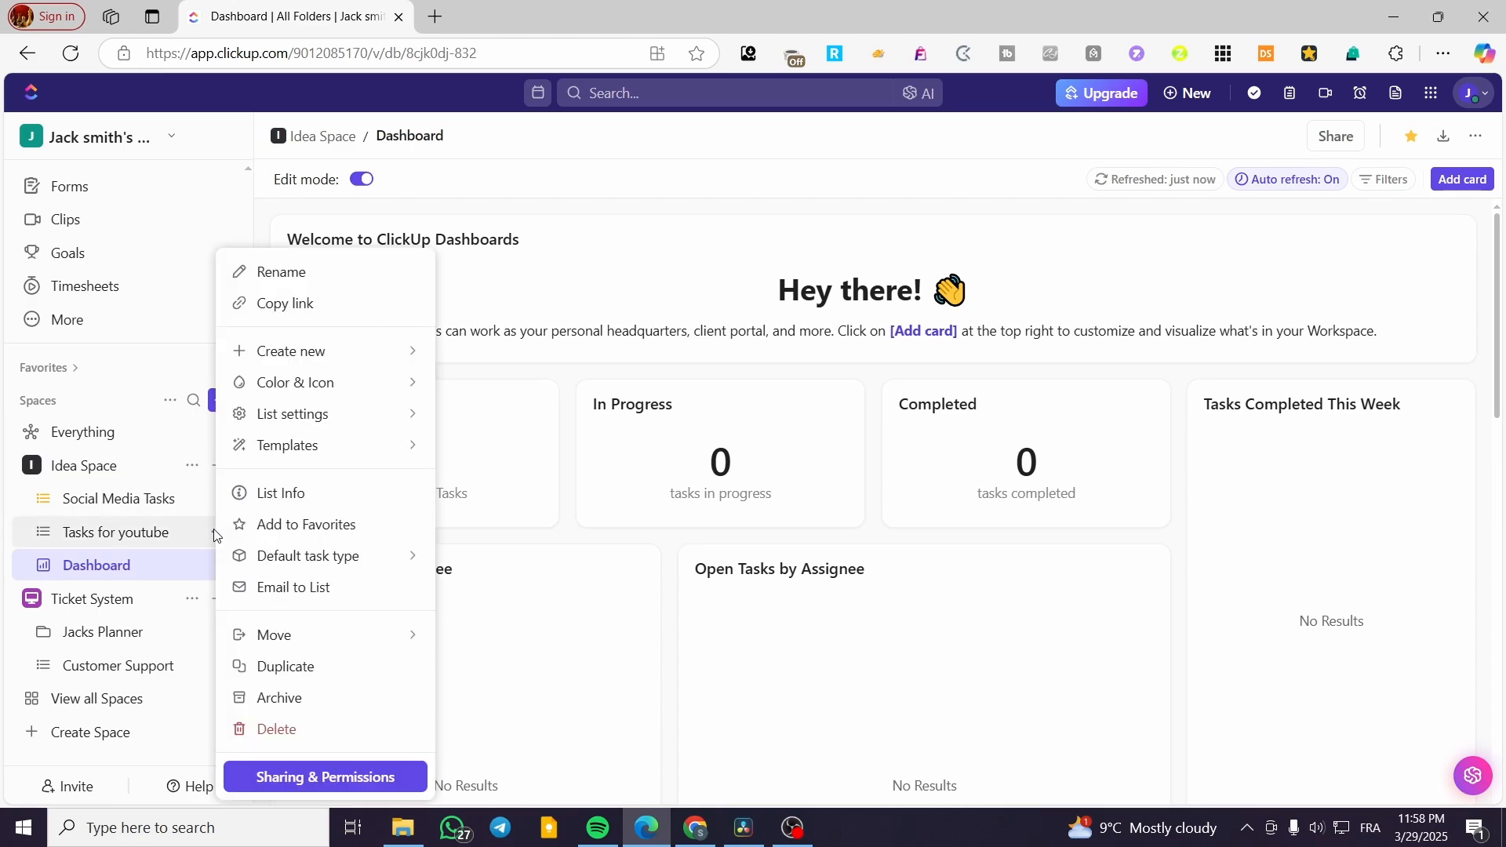
click(214, 534)
click(214, 568)
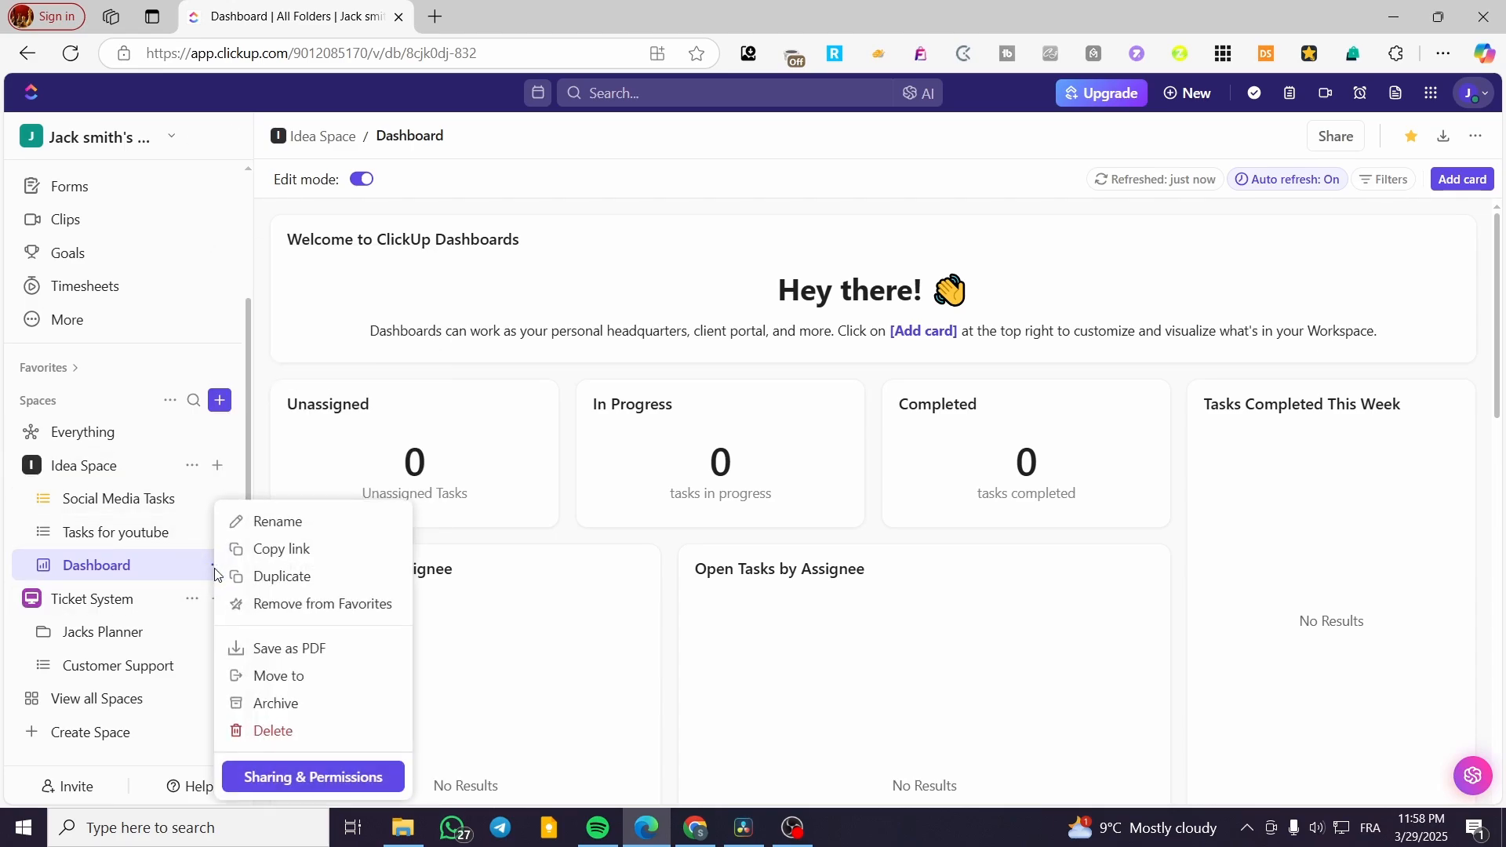
click(151, 566)
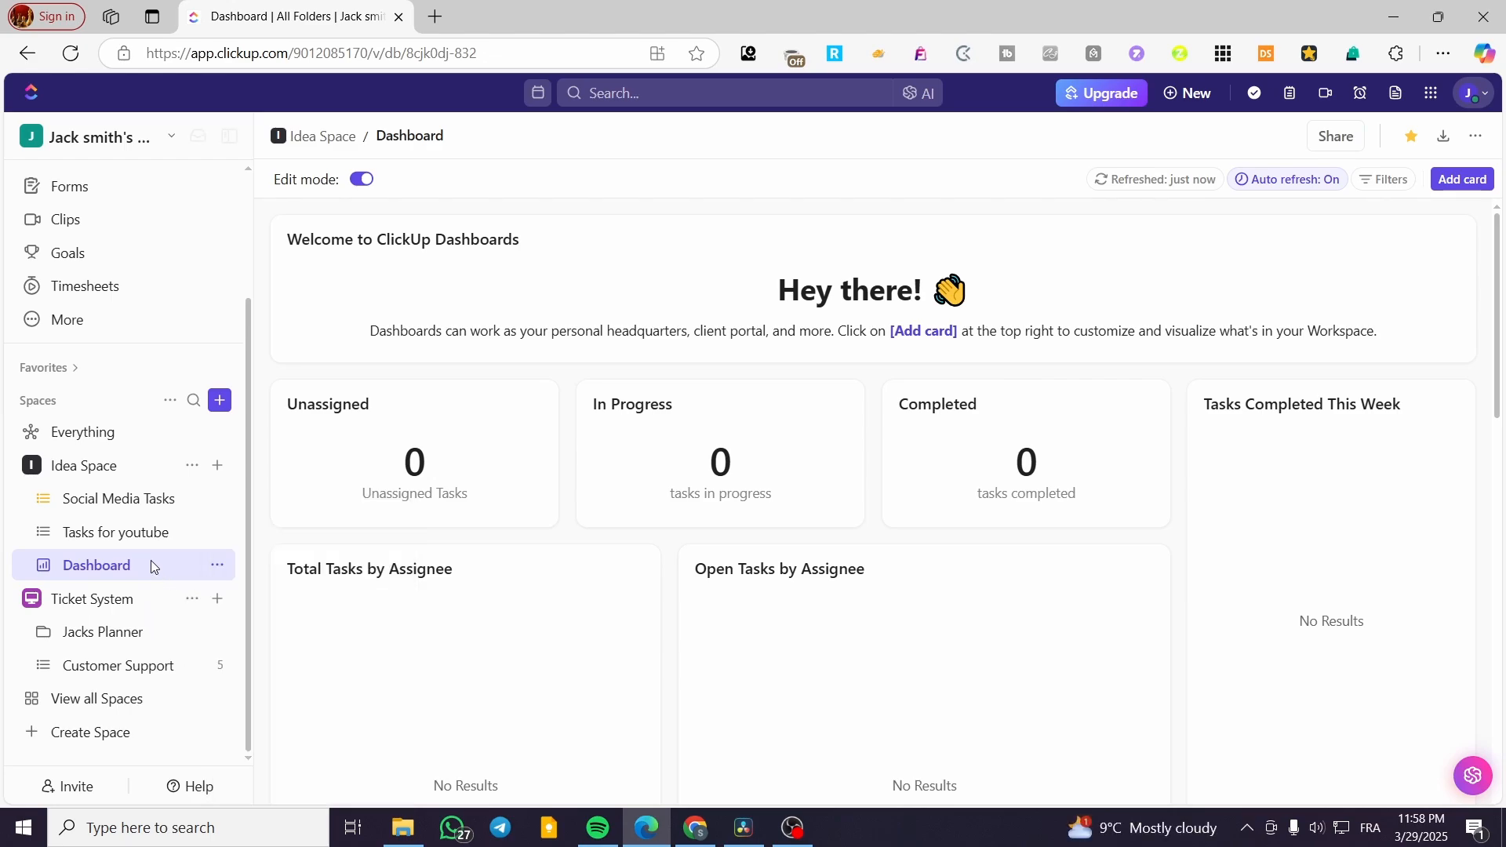
Start saving Idea Space as a new Space template named "Idea Space", leaving out a tags section
click(189, 473)
mouse_move(314, 504)
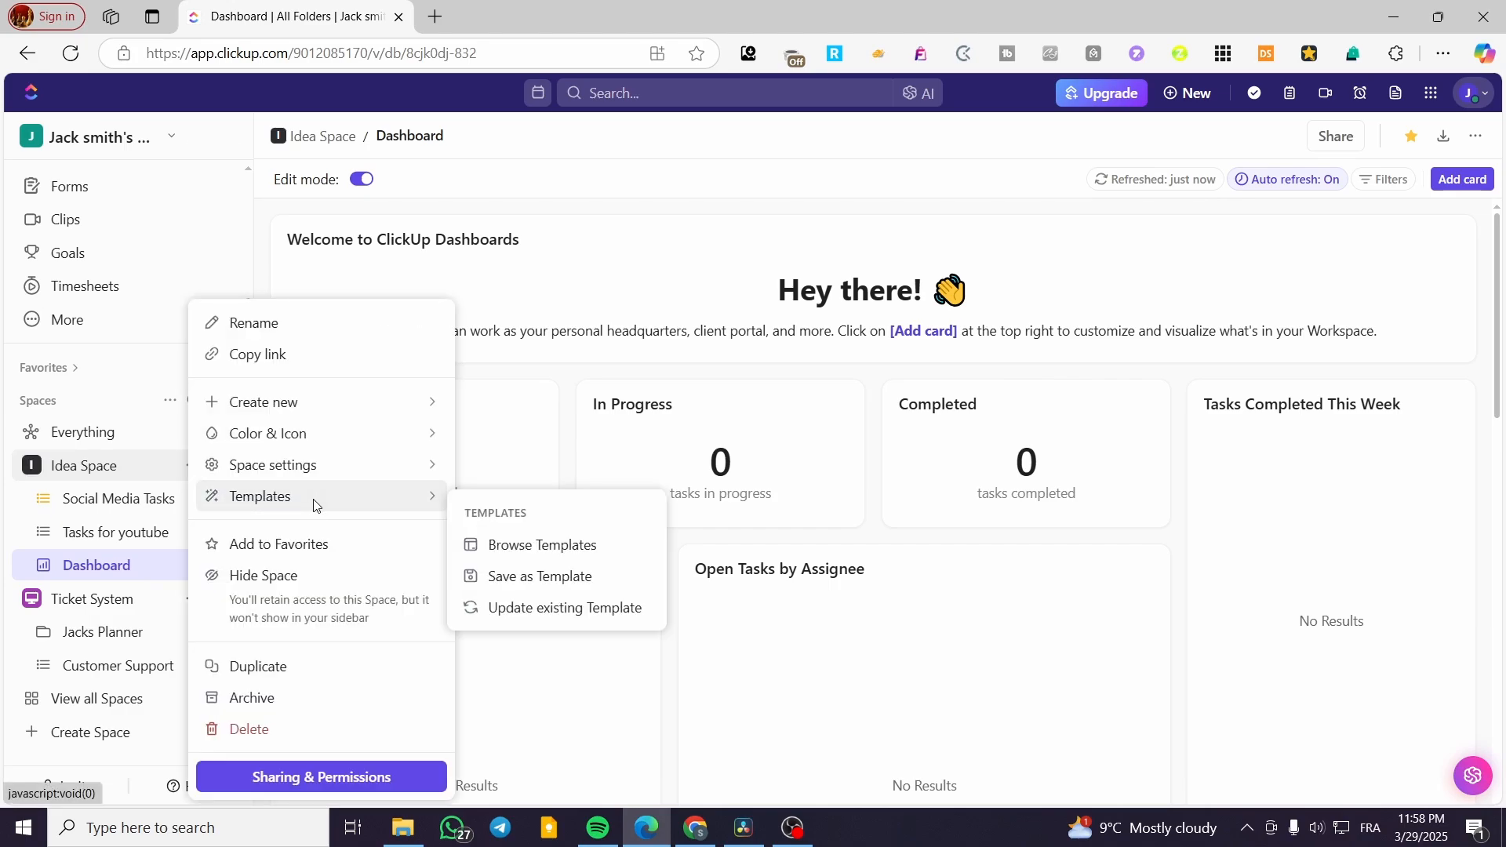
click(577, 576)
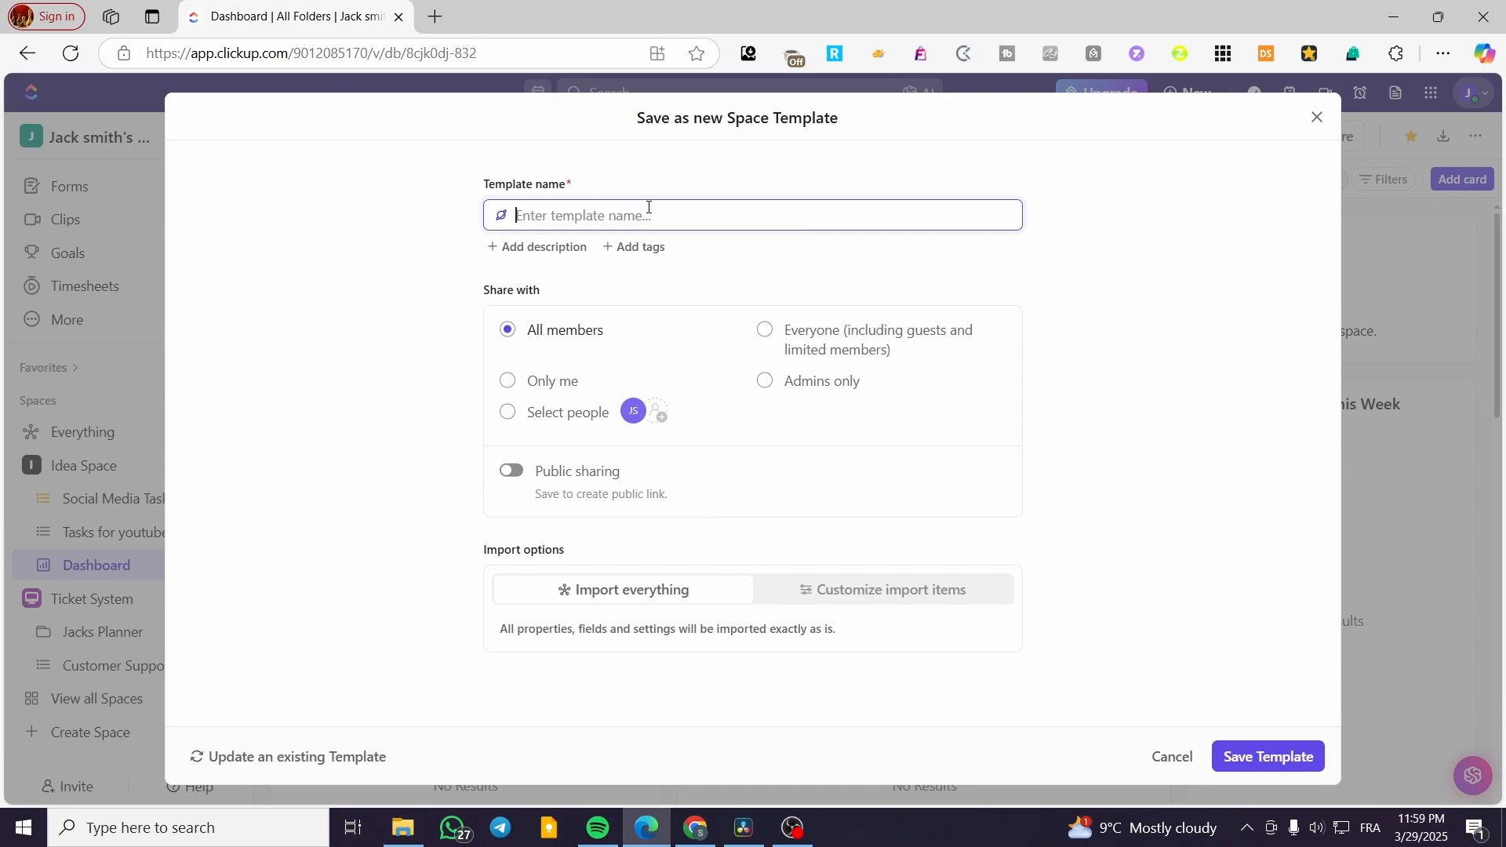
text(Idea Space)
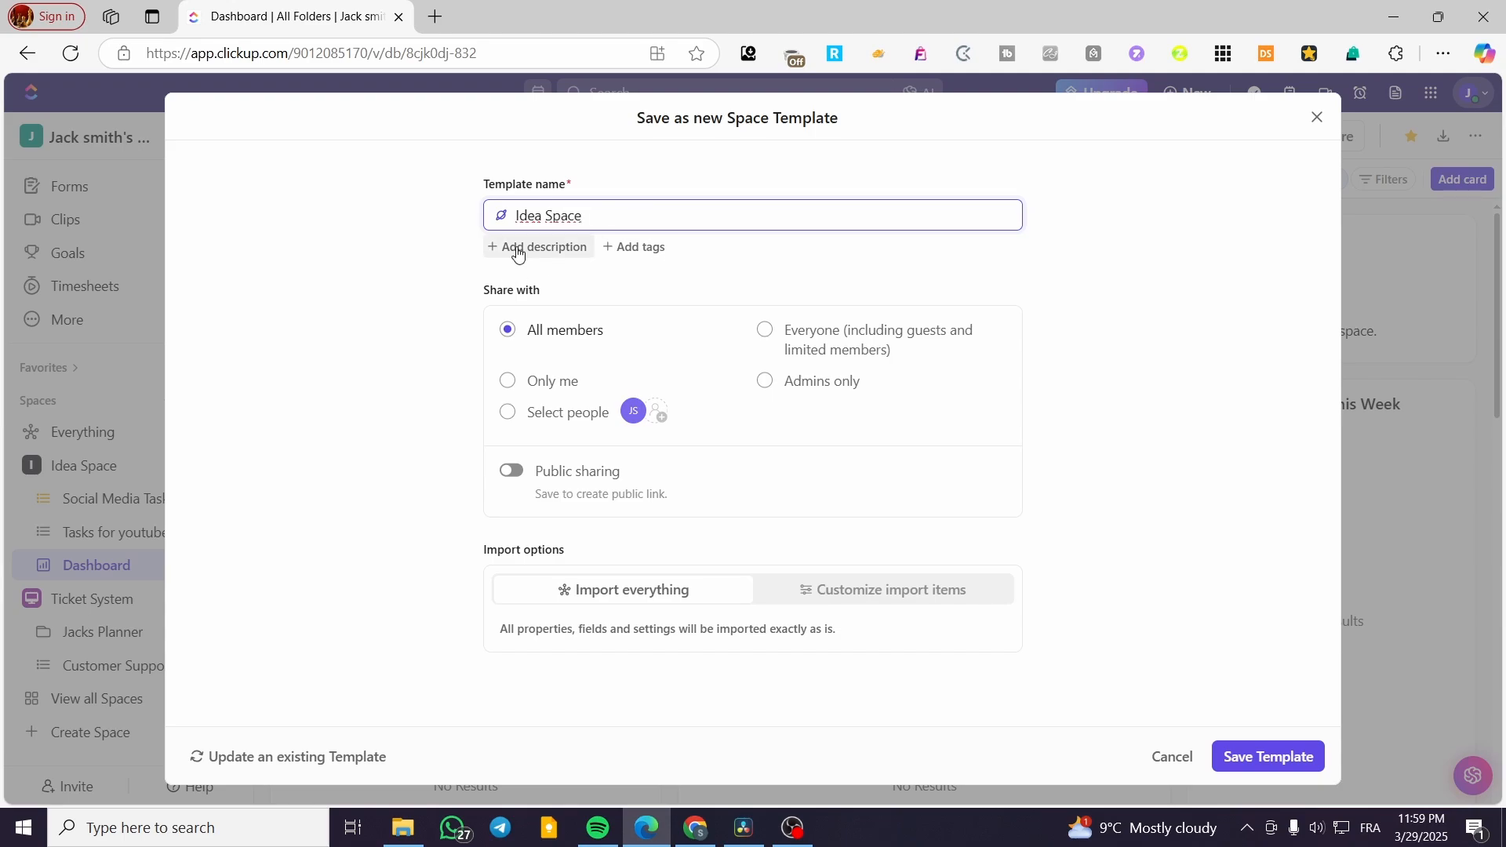
click(657, 247)
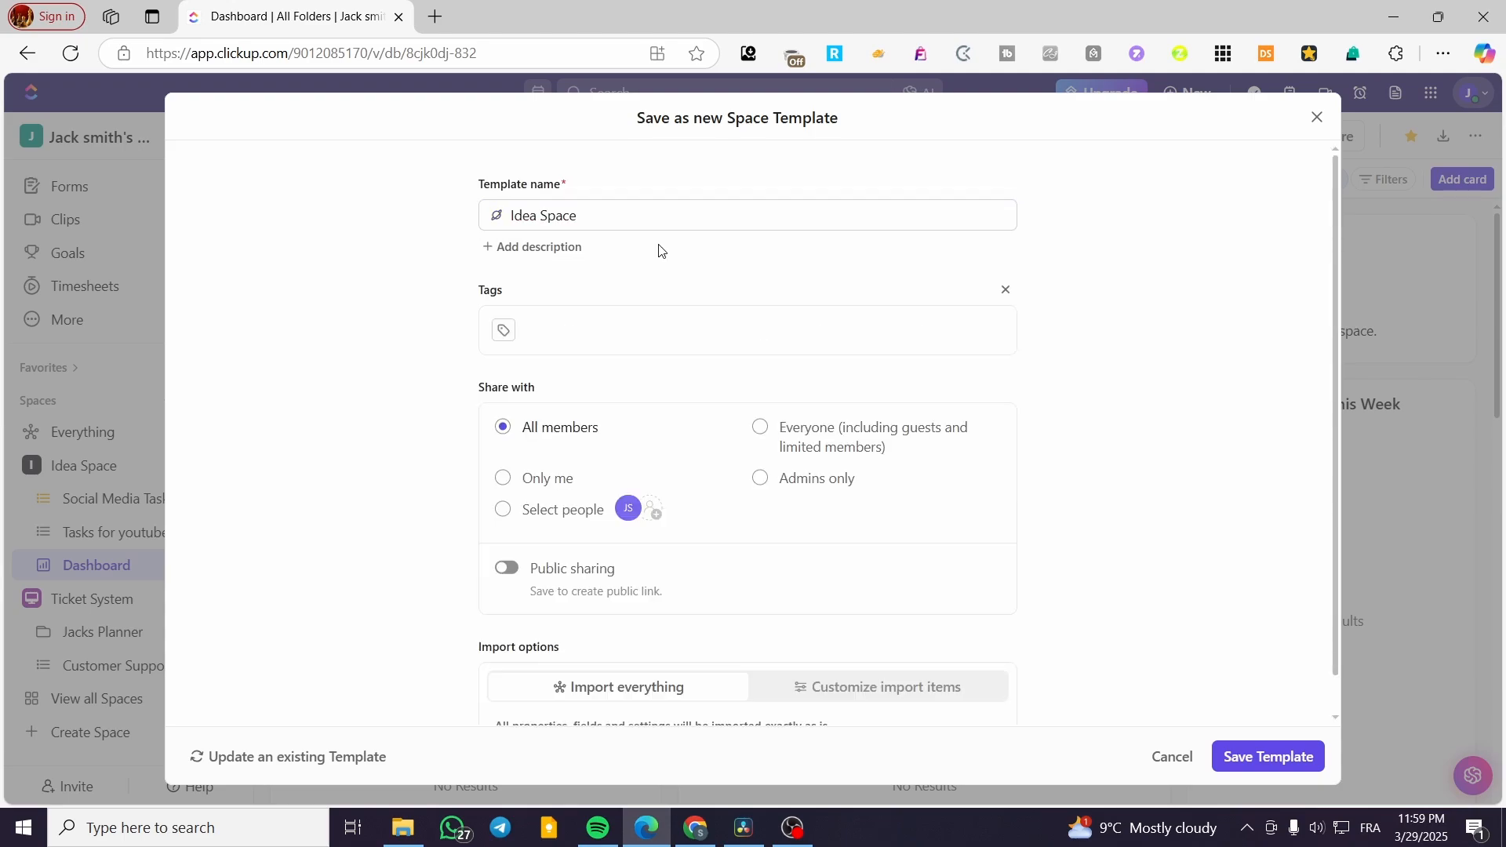
click(1003, 292)
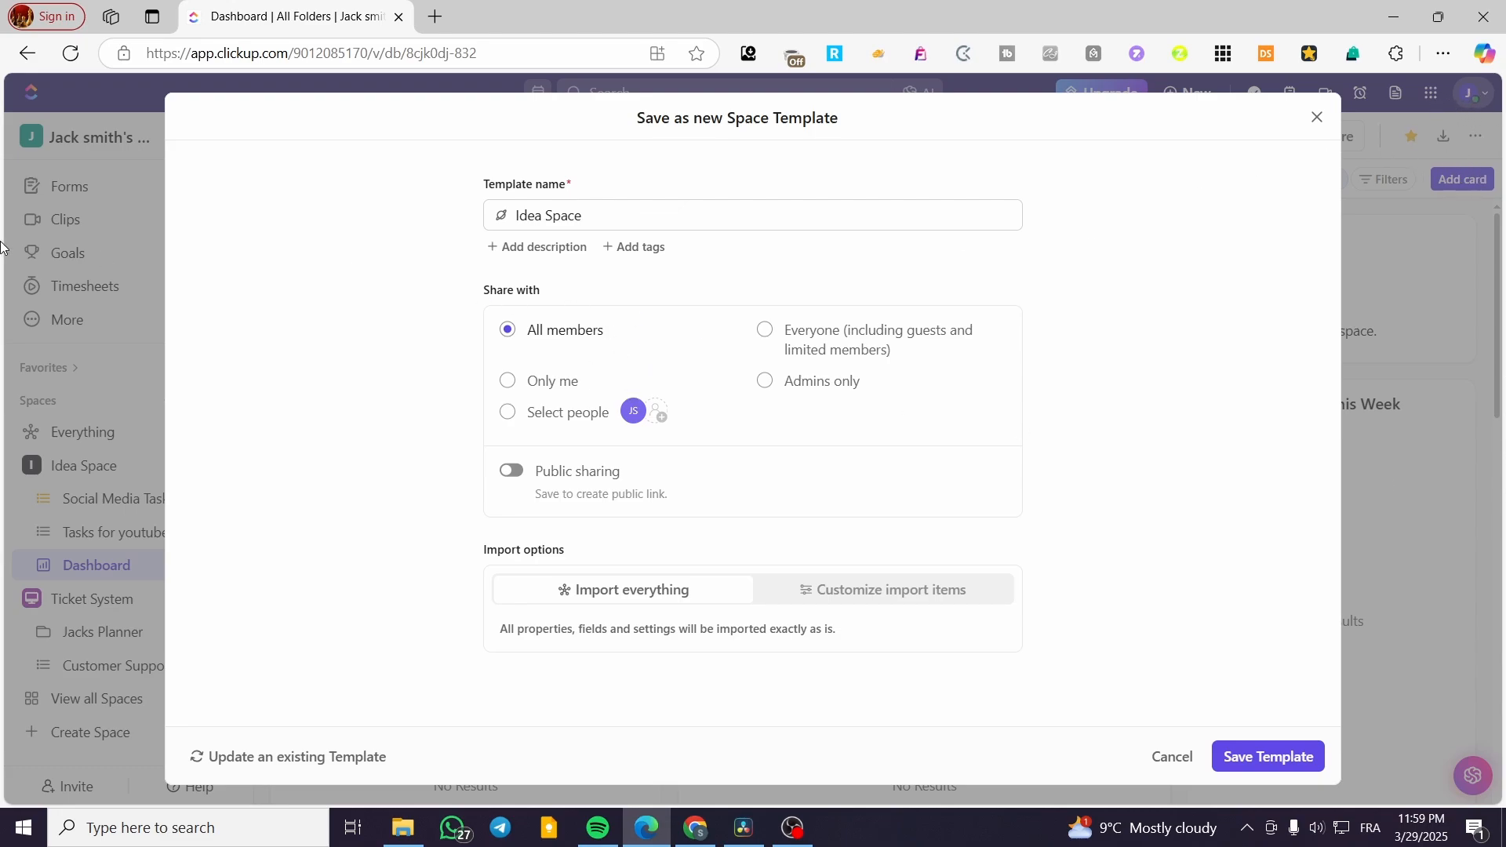
Share the template with everyone, including guests and limited members, and enable public sharing
click(508, 383)
click(506, 416)
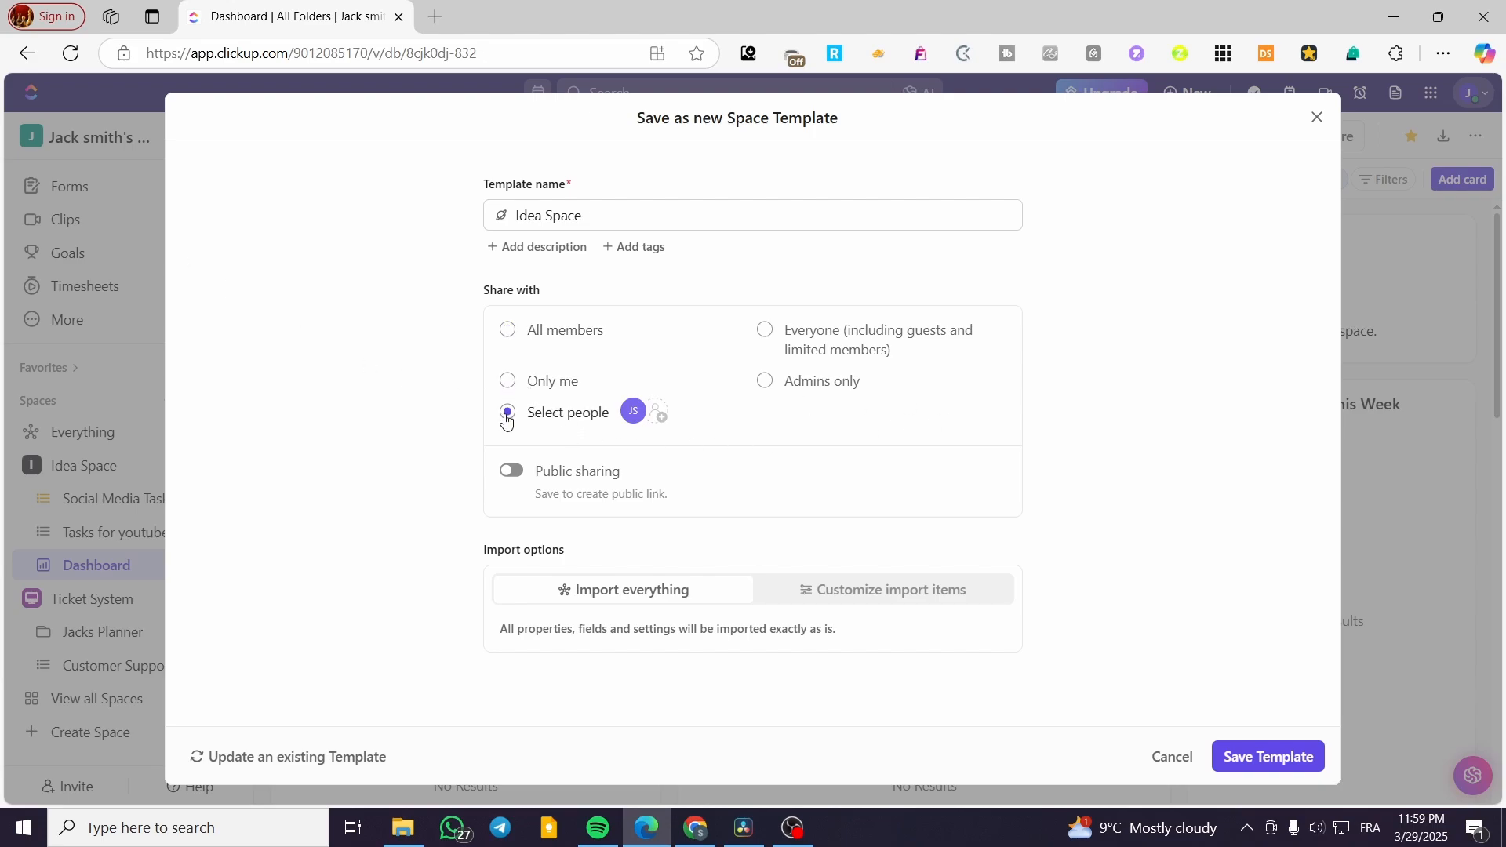
click(768, 331)
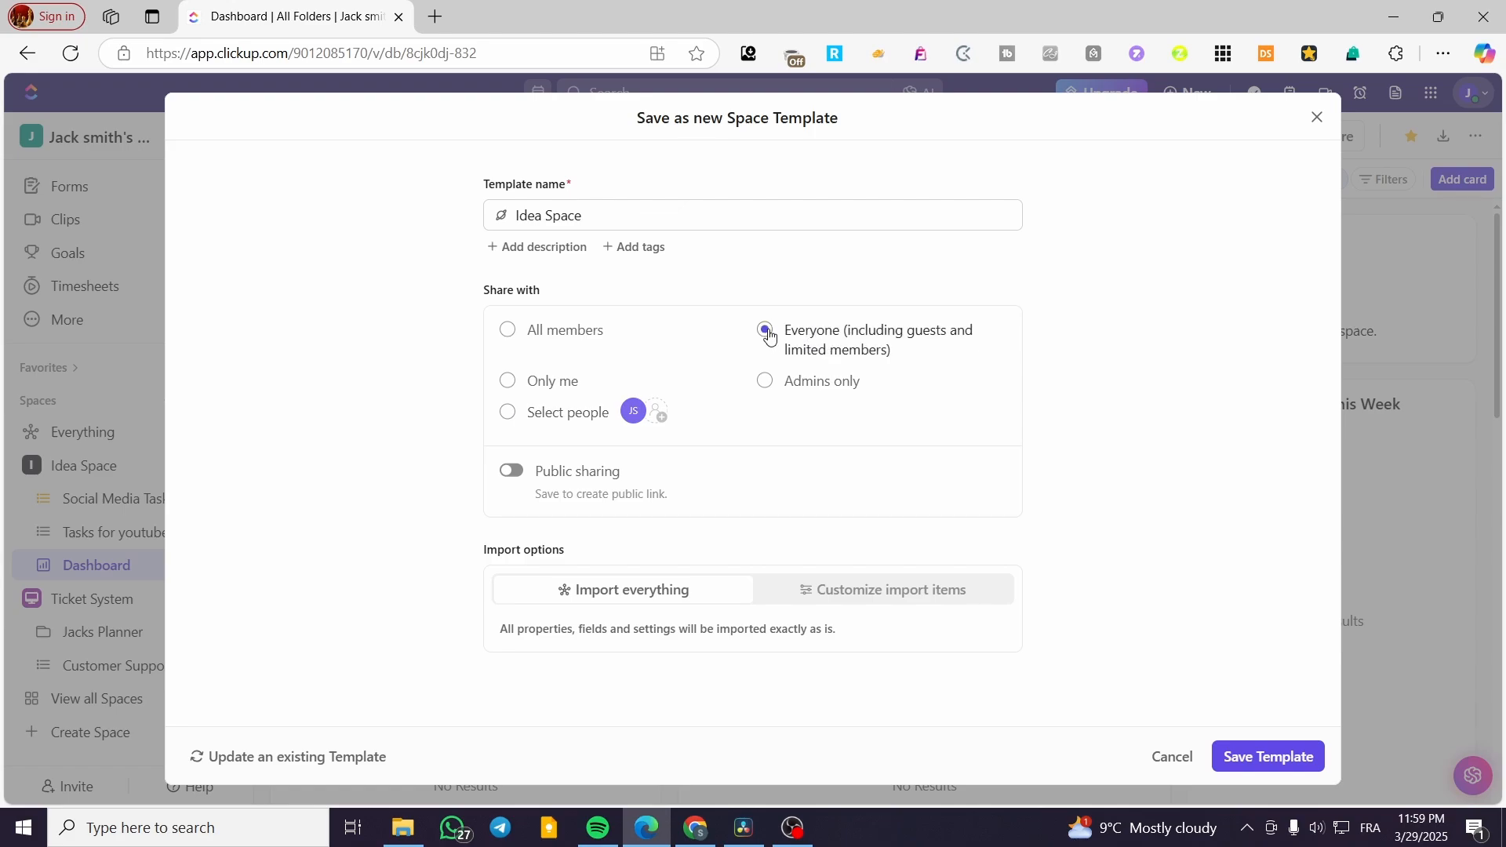
click(768, 383)
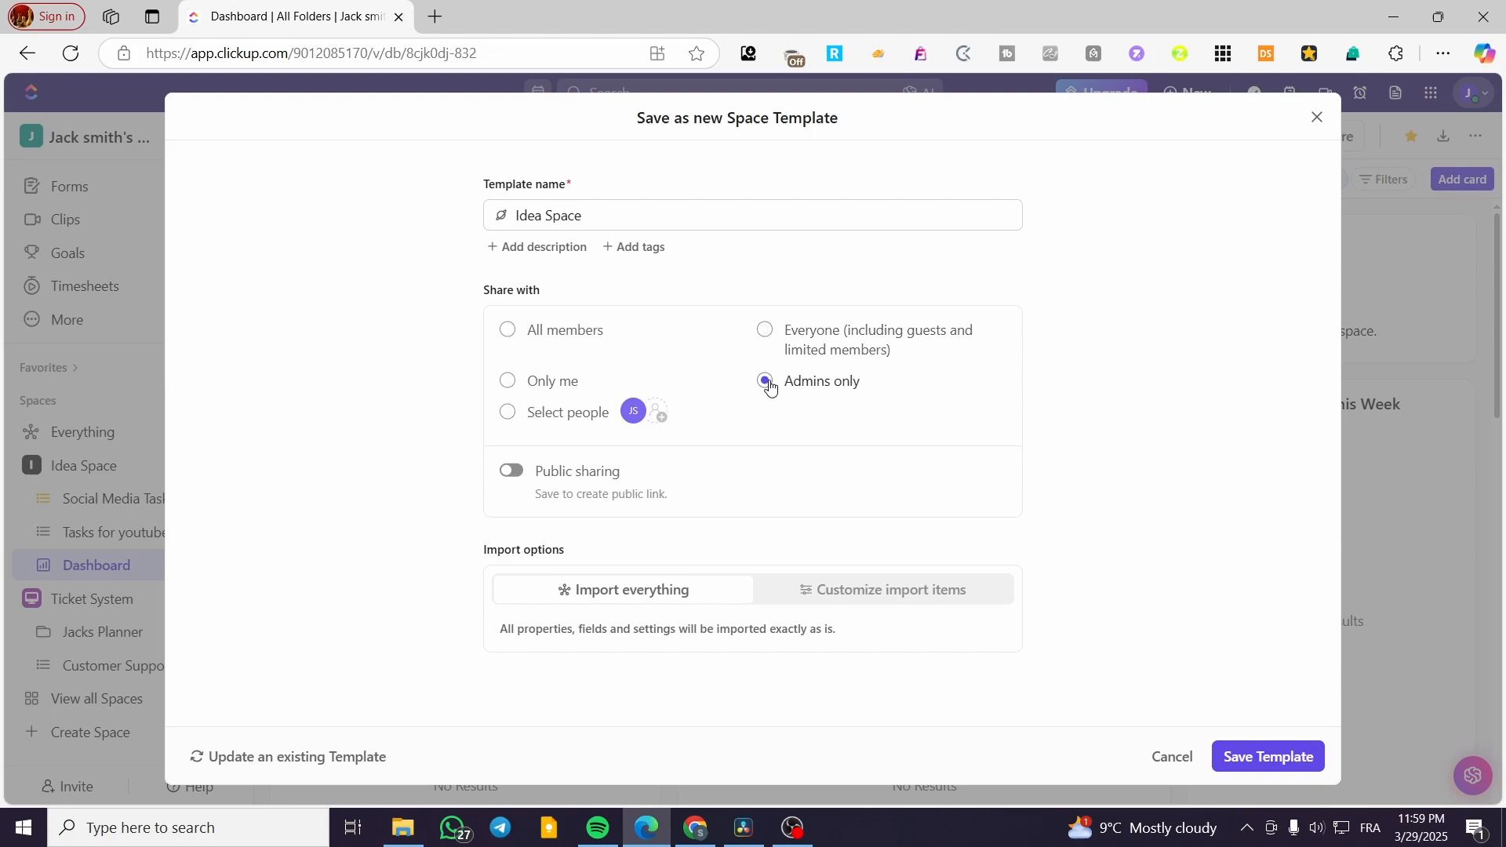
click(767, 334)
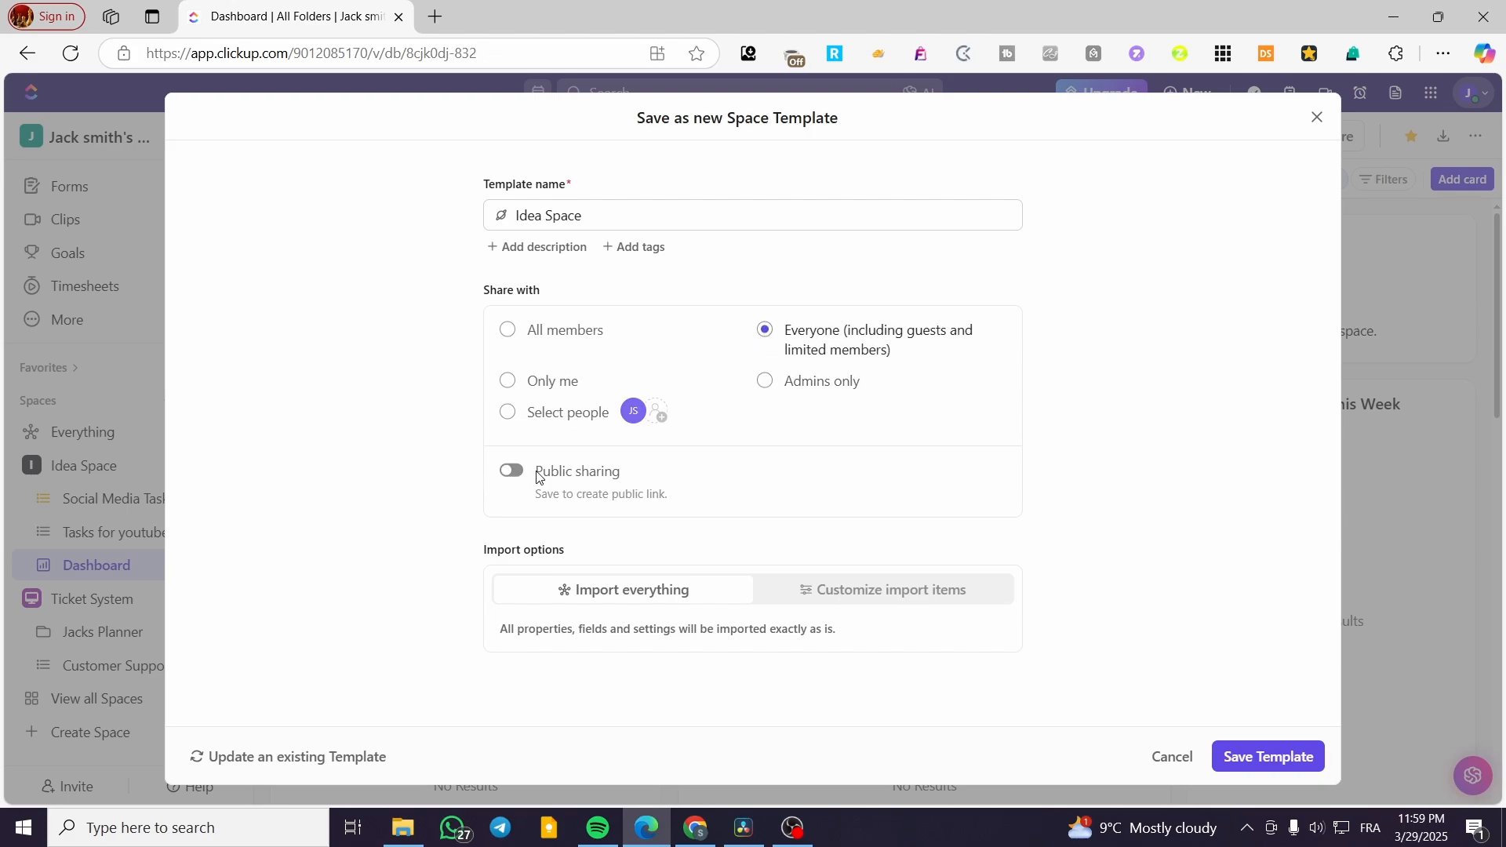
click(509, 473)
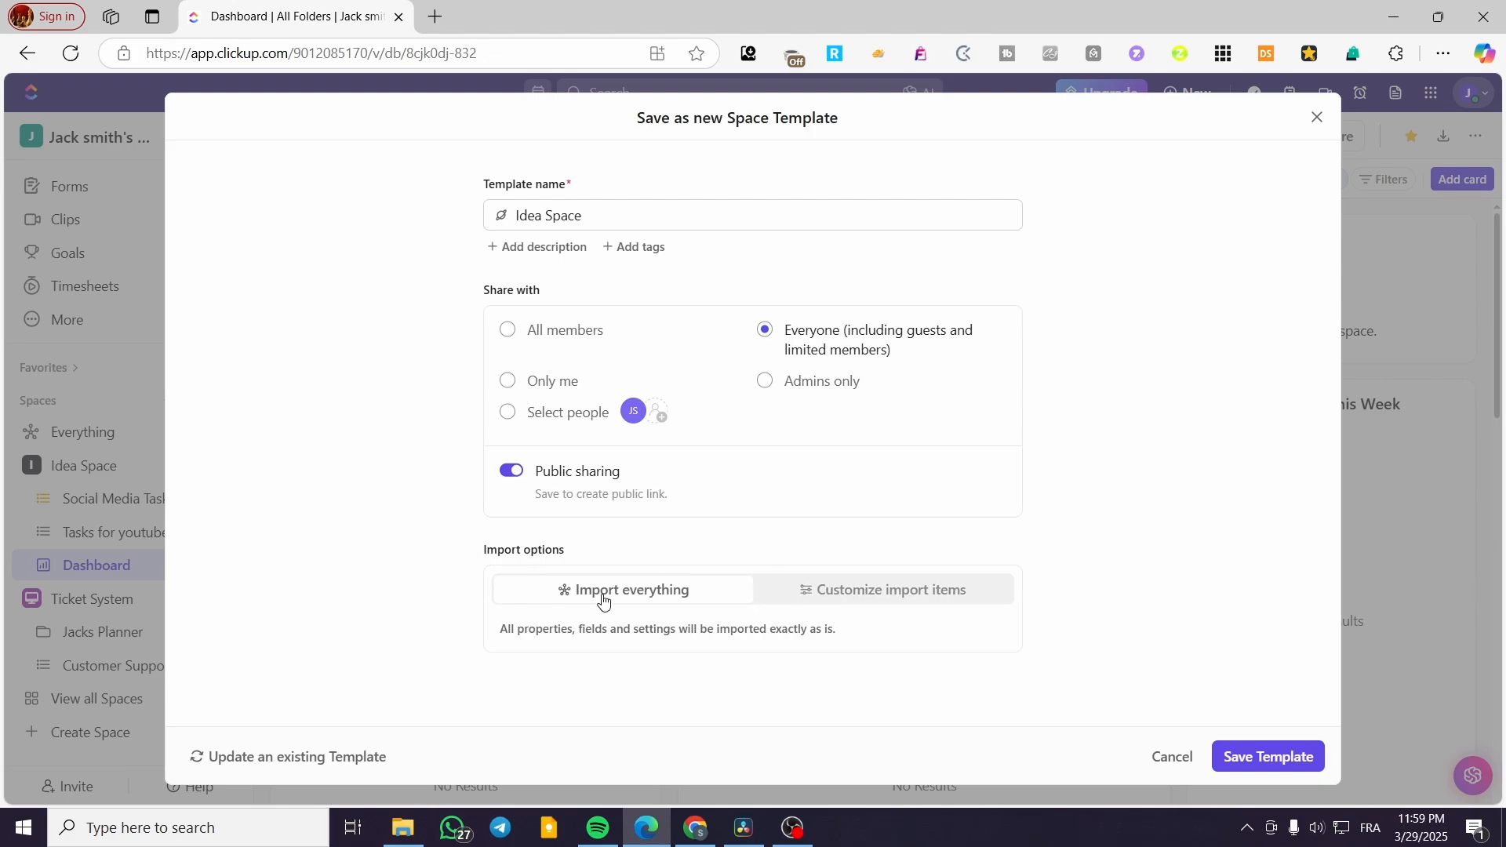
Set the template to customized import items, review the included automations, views and task properties, and save the template
click(902, 590)
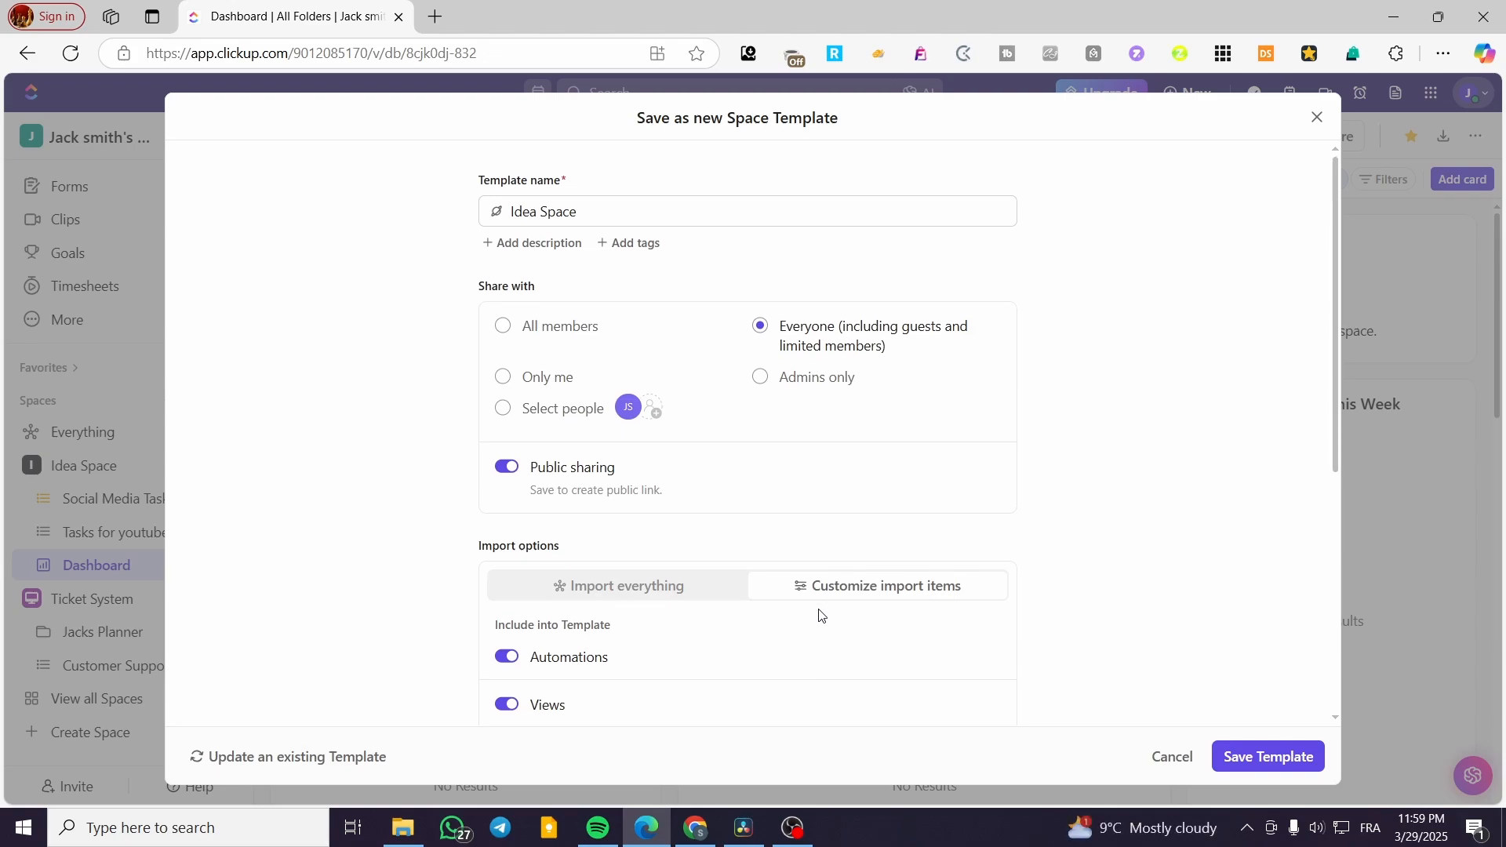
scroll(957, 374, down, 4)
scroll(949, 377, down, 1)
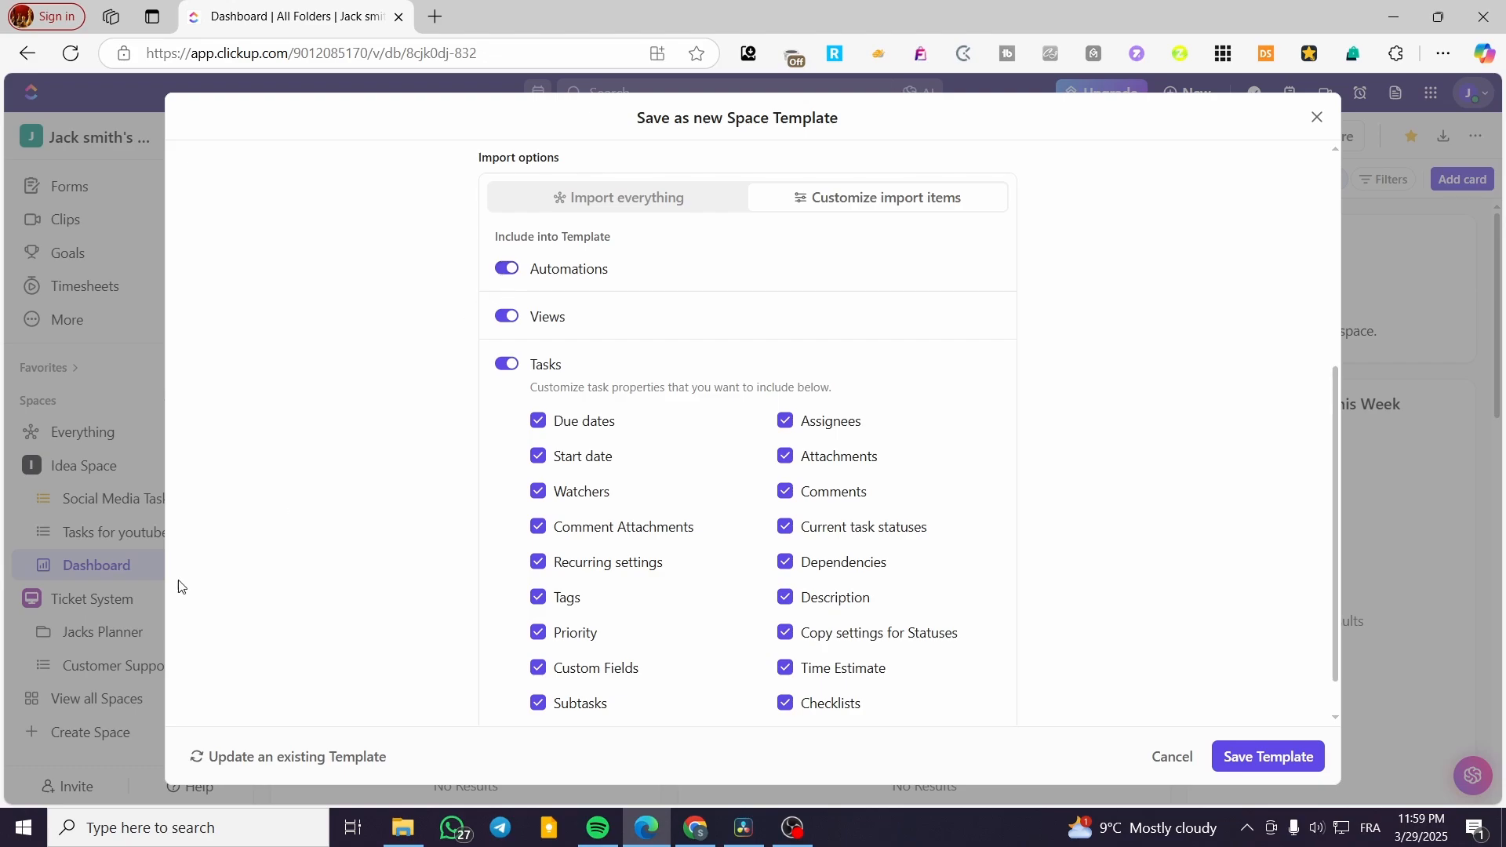
scroll(747, 409, down, 1)
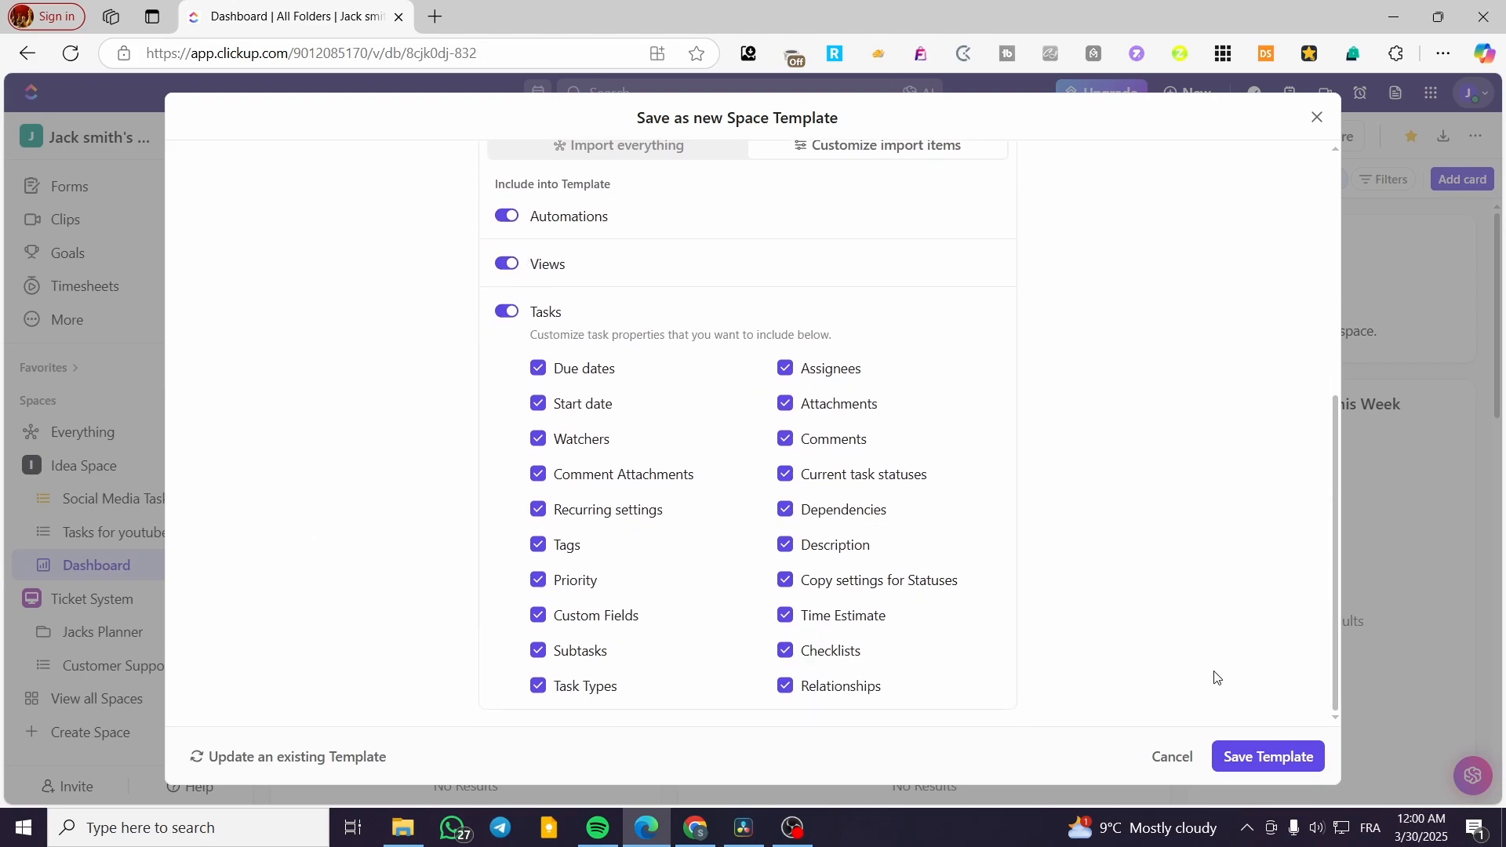
click(1238, 759)
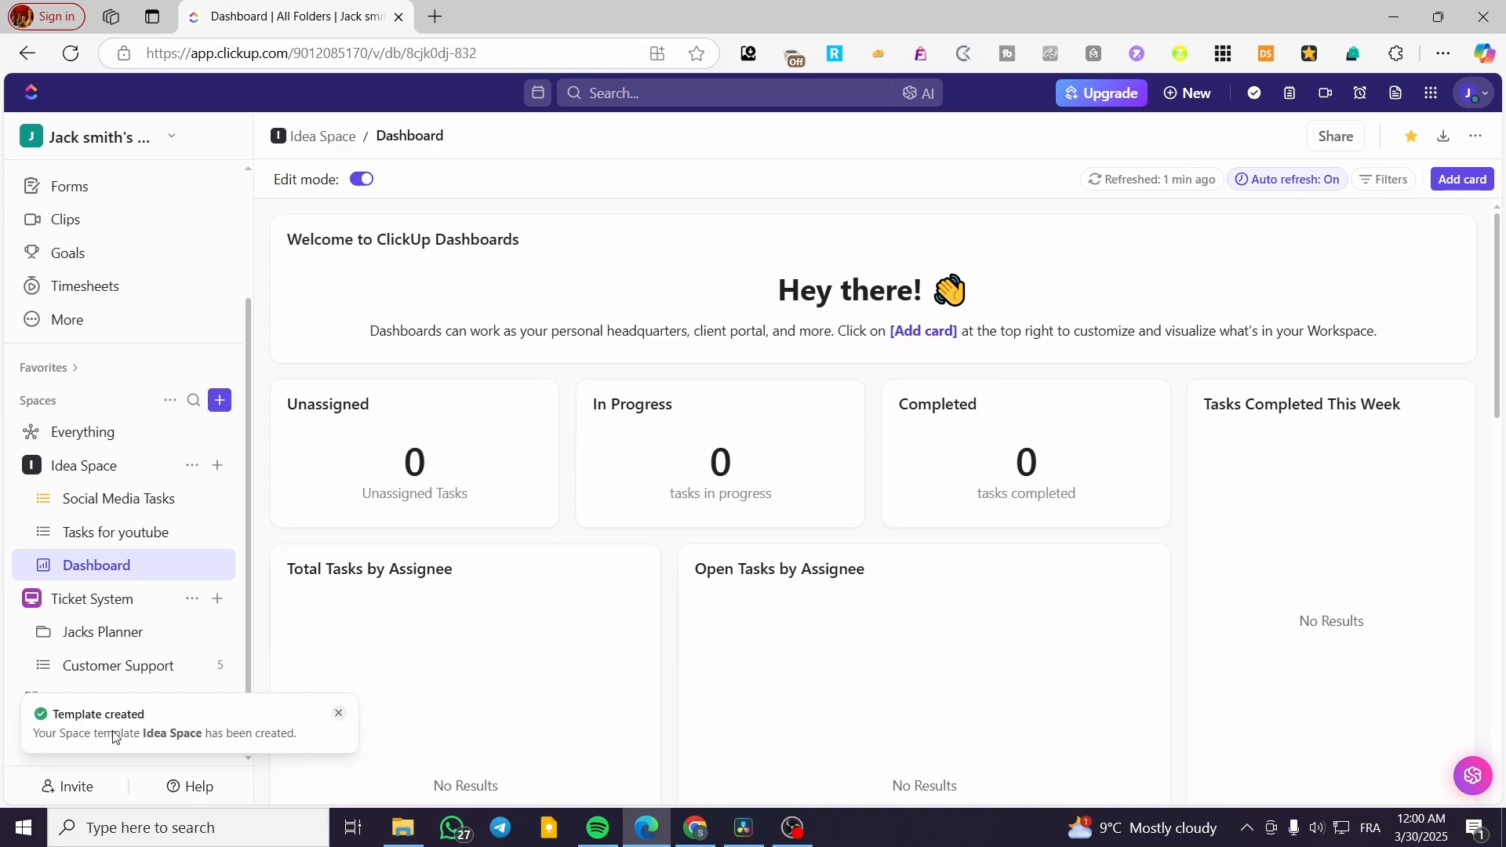
Find the Idea Space template through the creation of a new Space, review its contents and sharing options, and close the Template Center
click(221, 403)
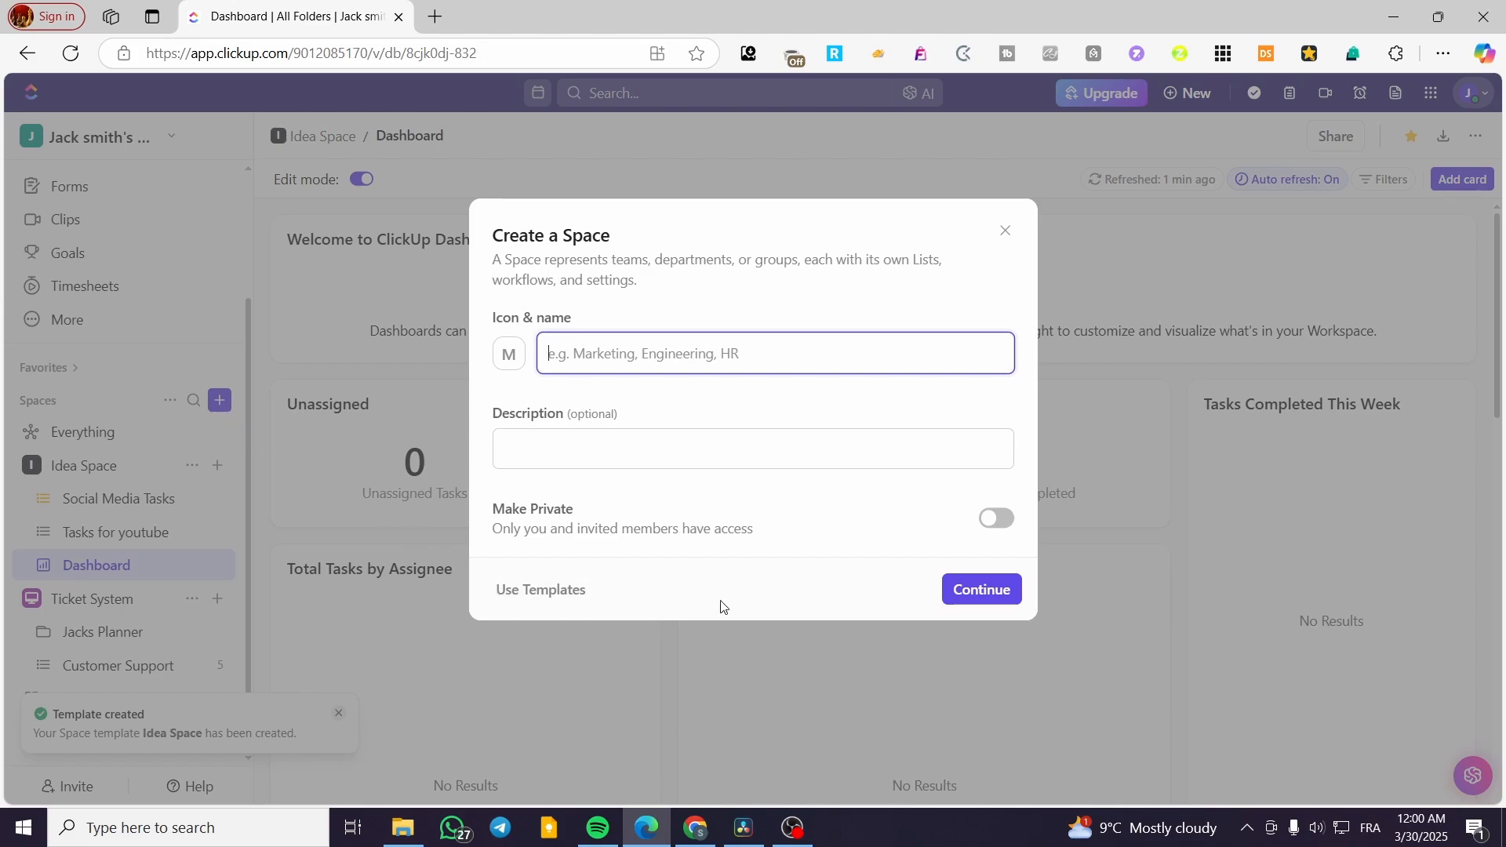
click(572, 591)
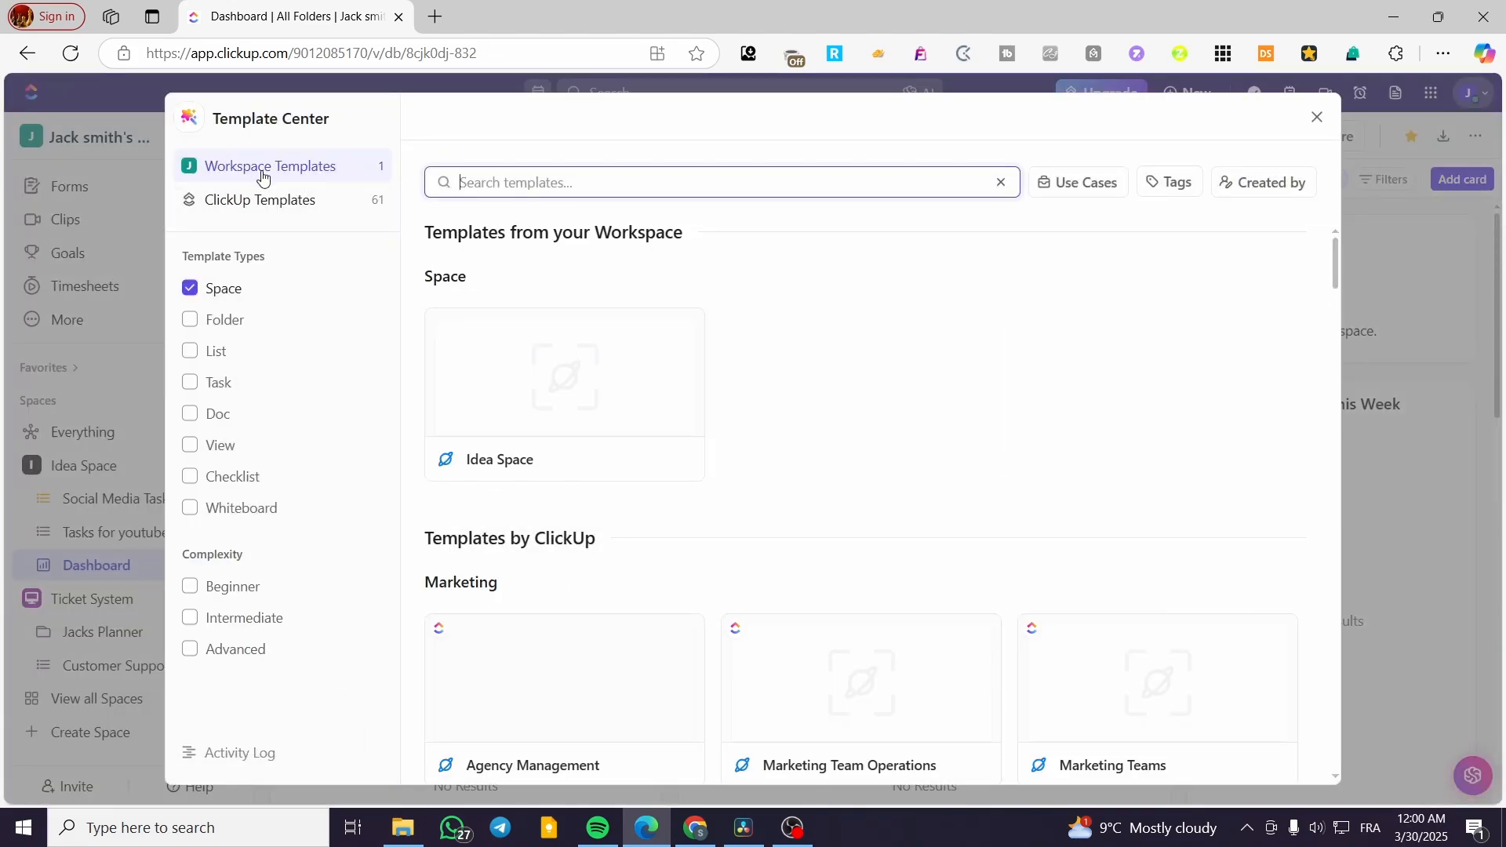
click(590, 405)
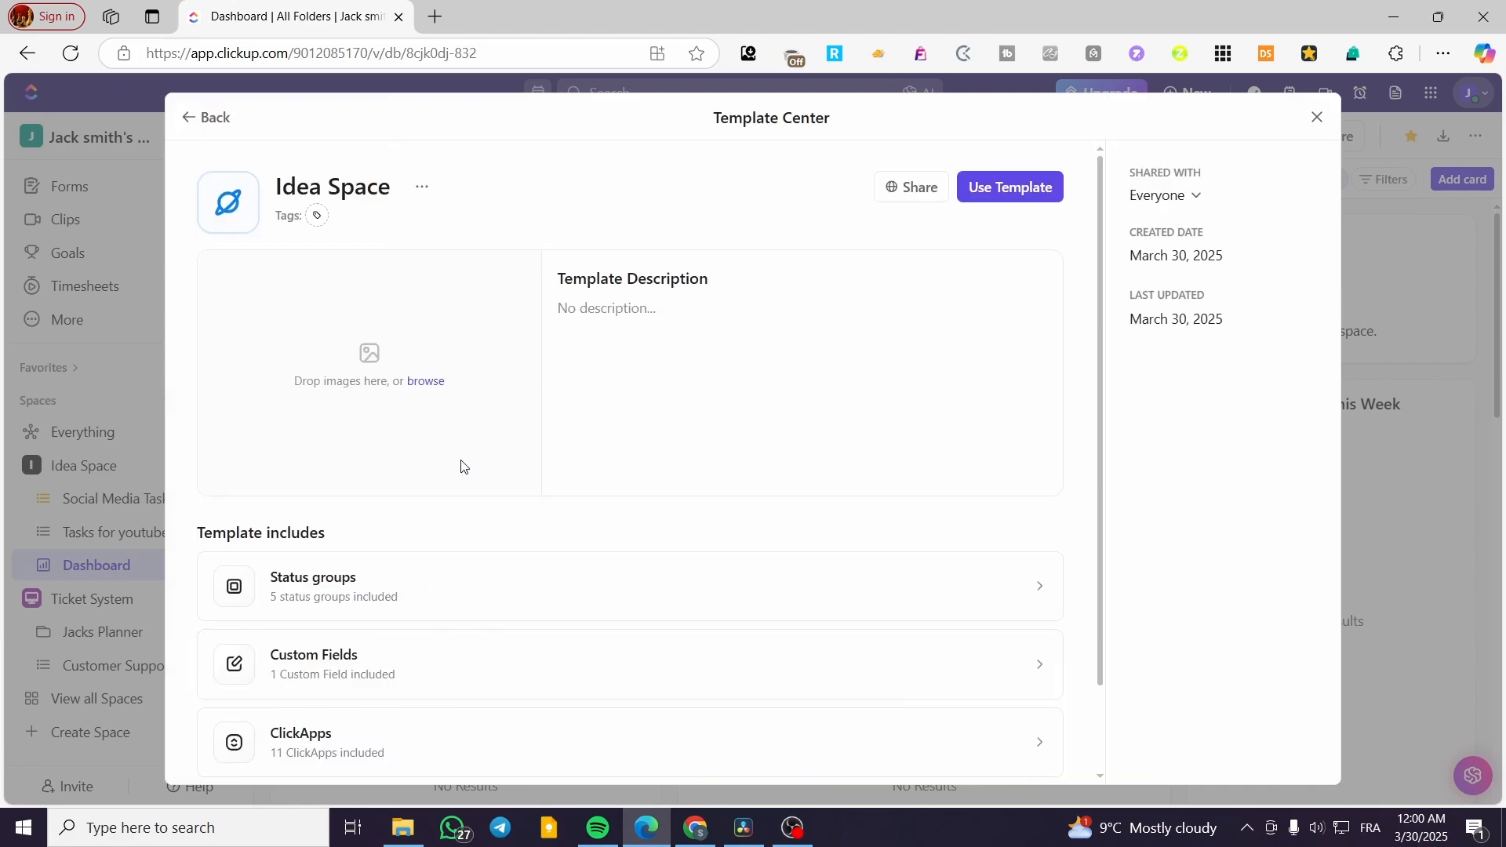
scroll(429, 530, down, 2)
scroll(504, 720, up, 2)
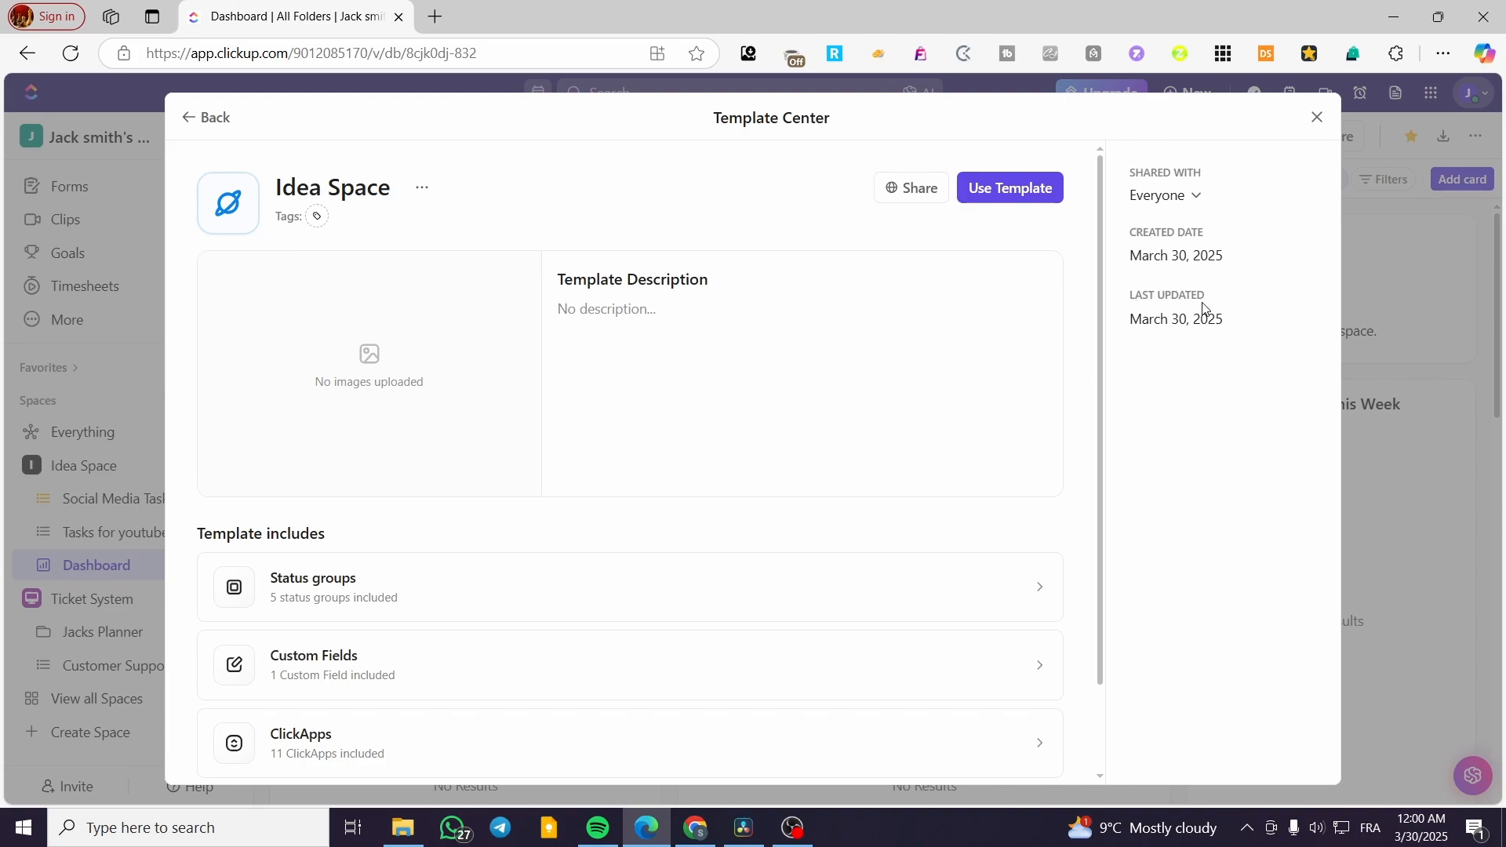
click(1168, 196)
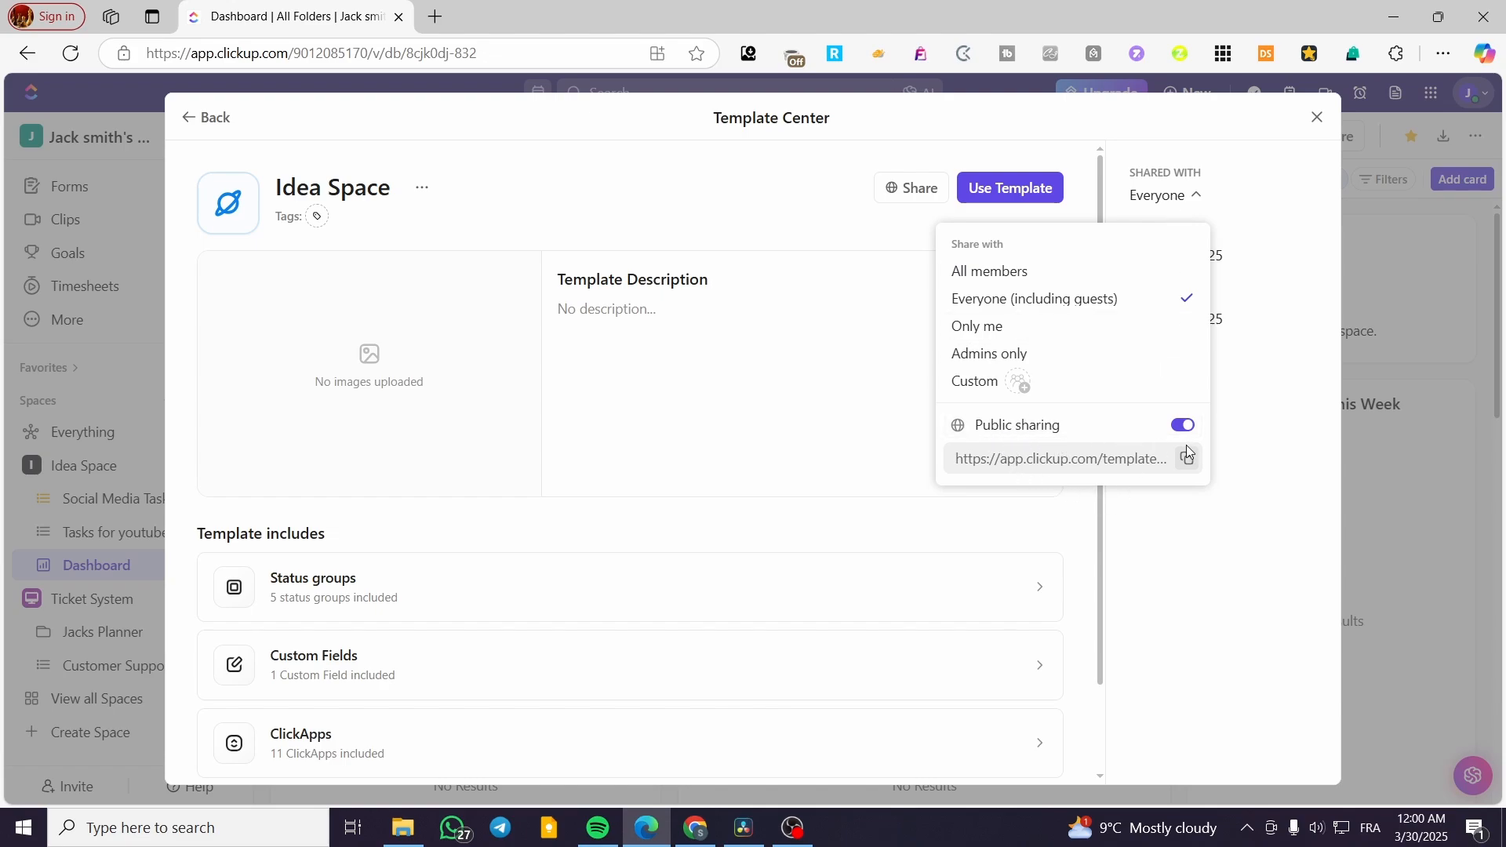
click(1315, 124)
click(1315, 122)
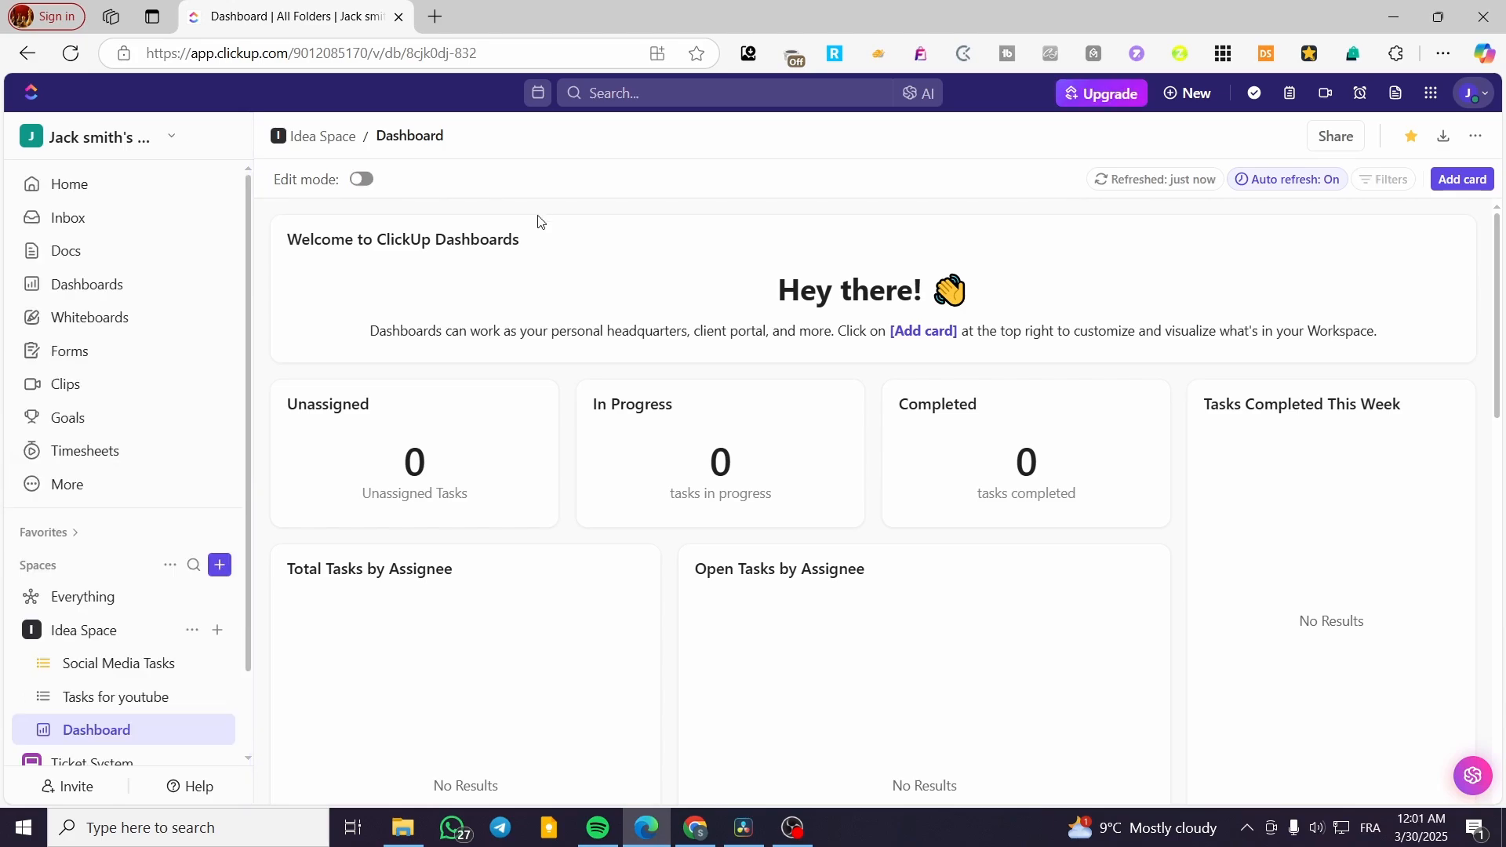
Create a form in Idea Space and dismiss the upgrade offer
scroll(110, 553, down, 1)
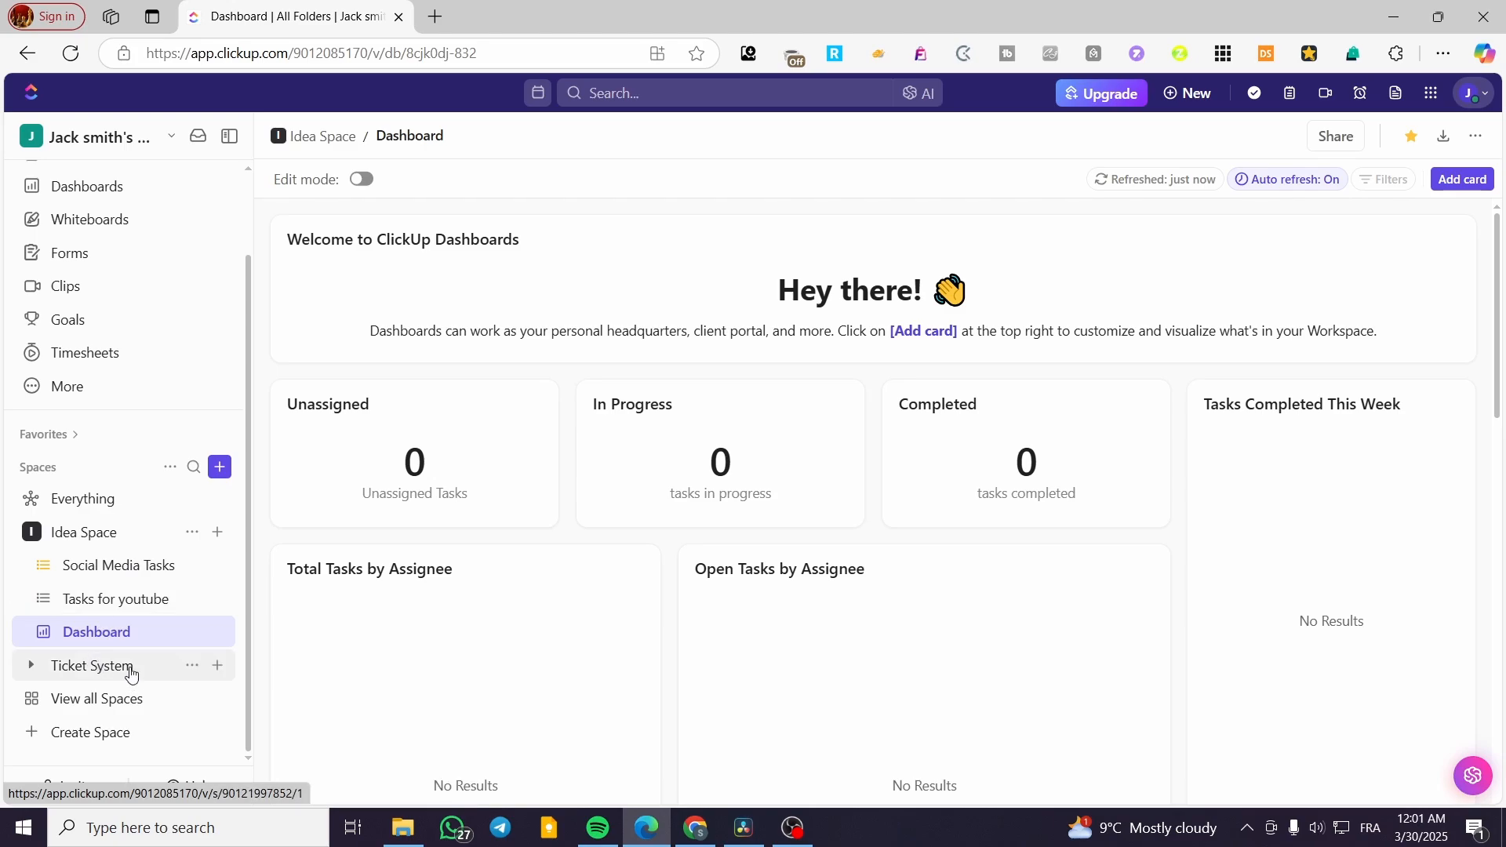
click(217, 533)
click(329, 602)
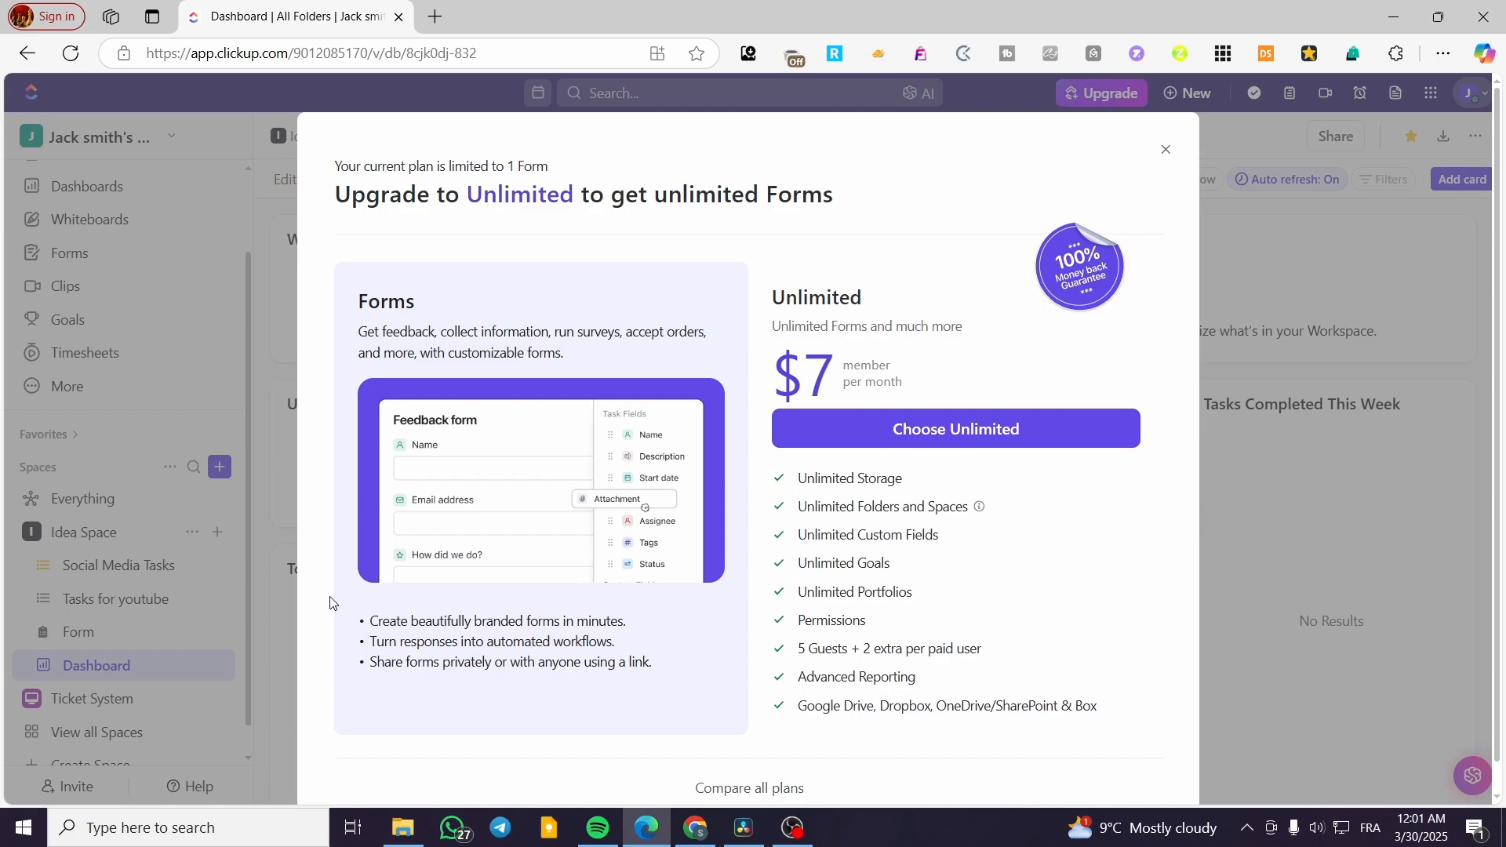
click(1168, 151)
Expand the Ticket System Space and open the Form list in Idea Space
scroll(108, 693, down, 1)
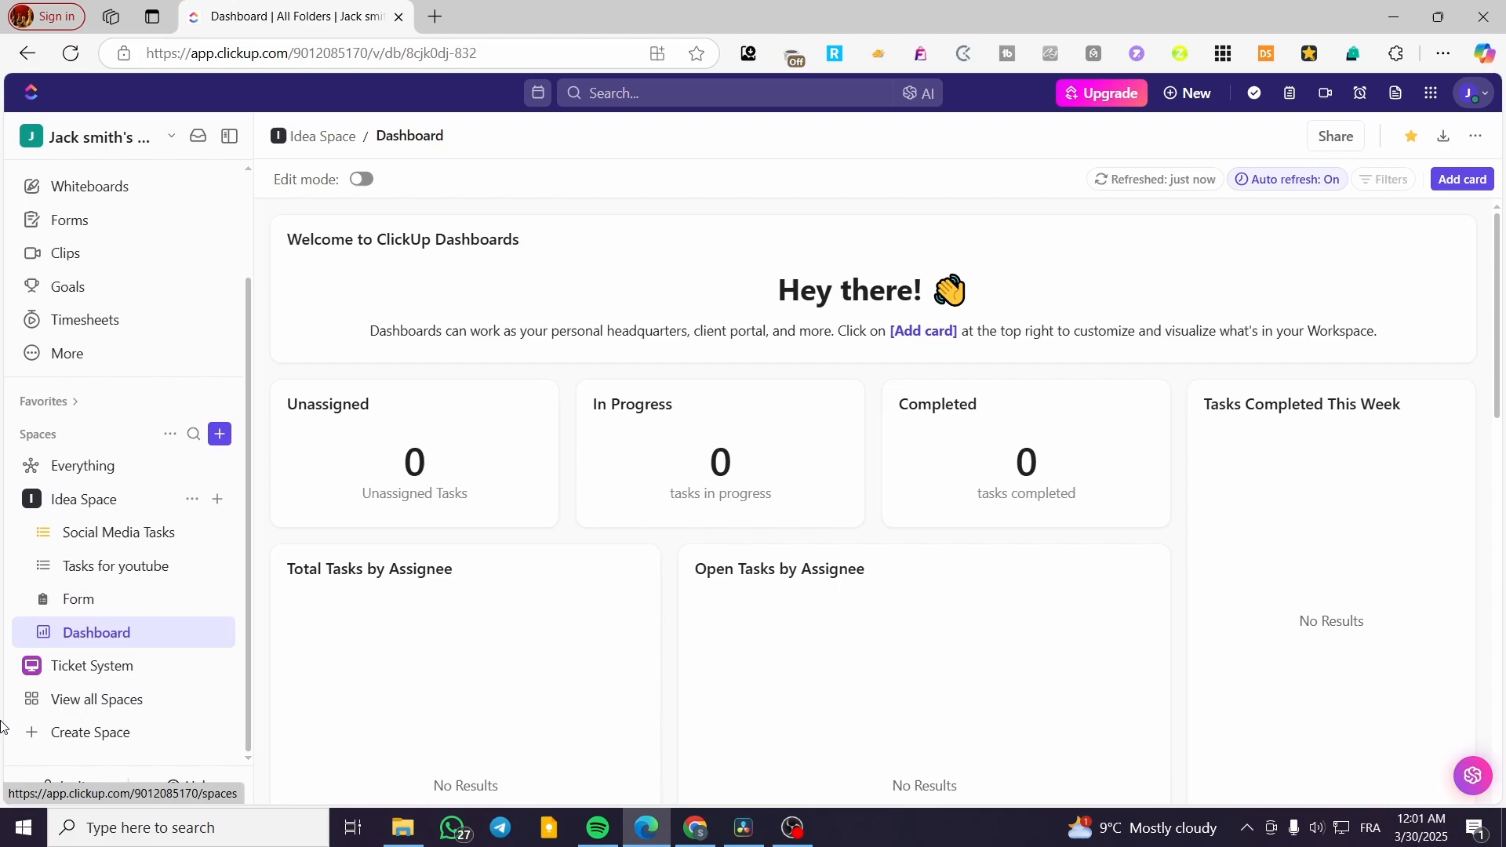
click(33, 669)
click(82, 599)
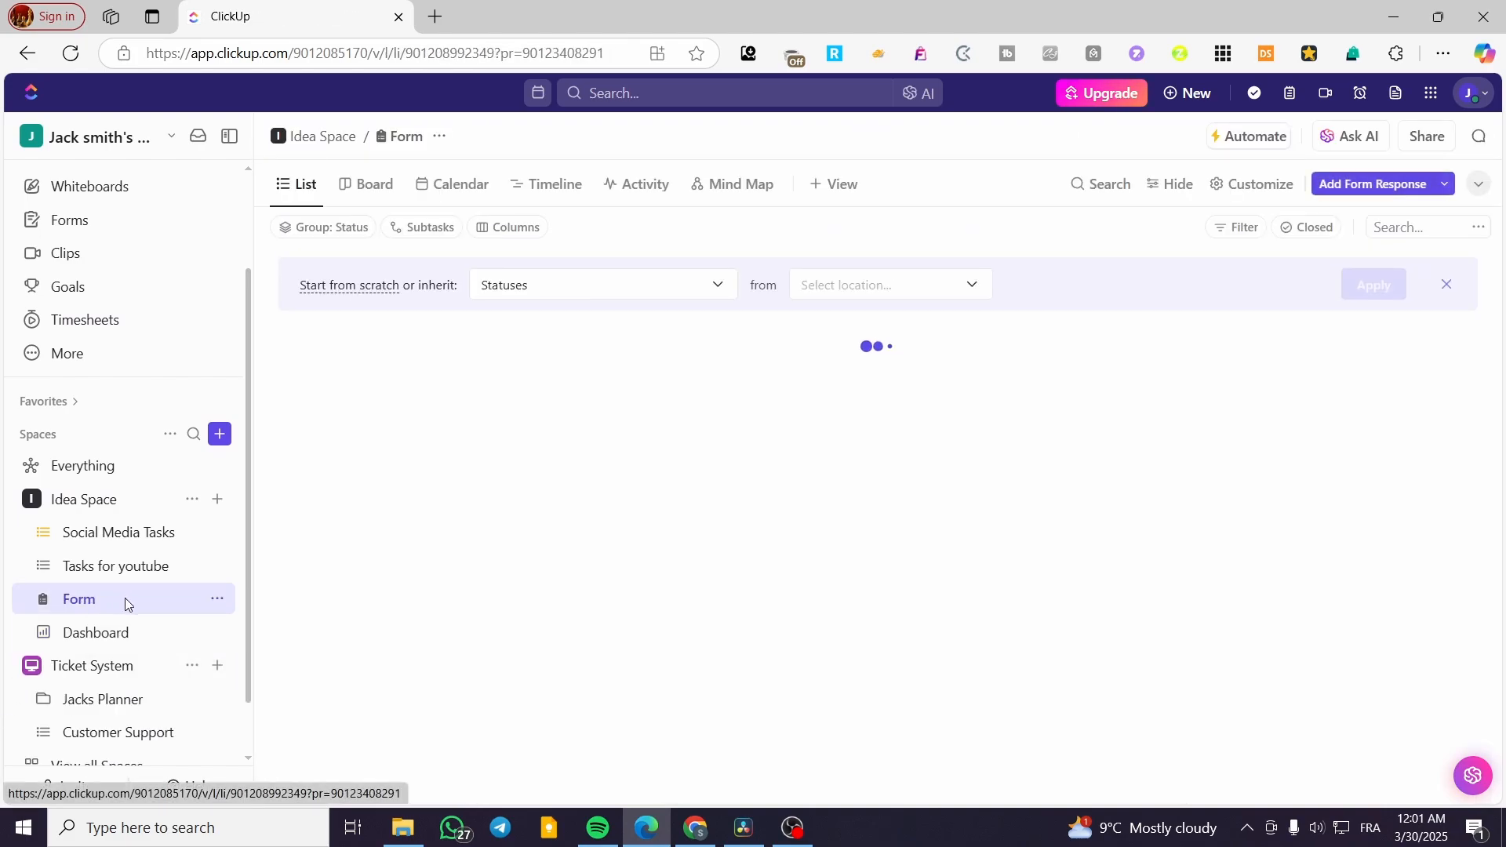
Review the Form list's template options and its view customization settings, and close them without changes
click(217, 600)
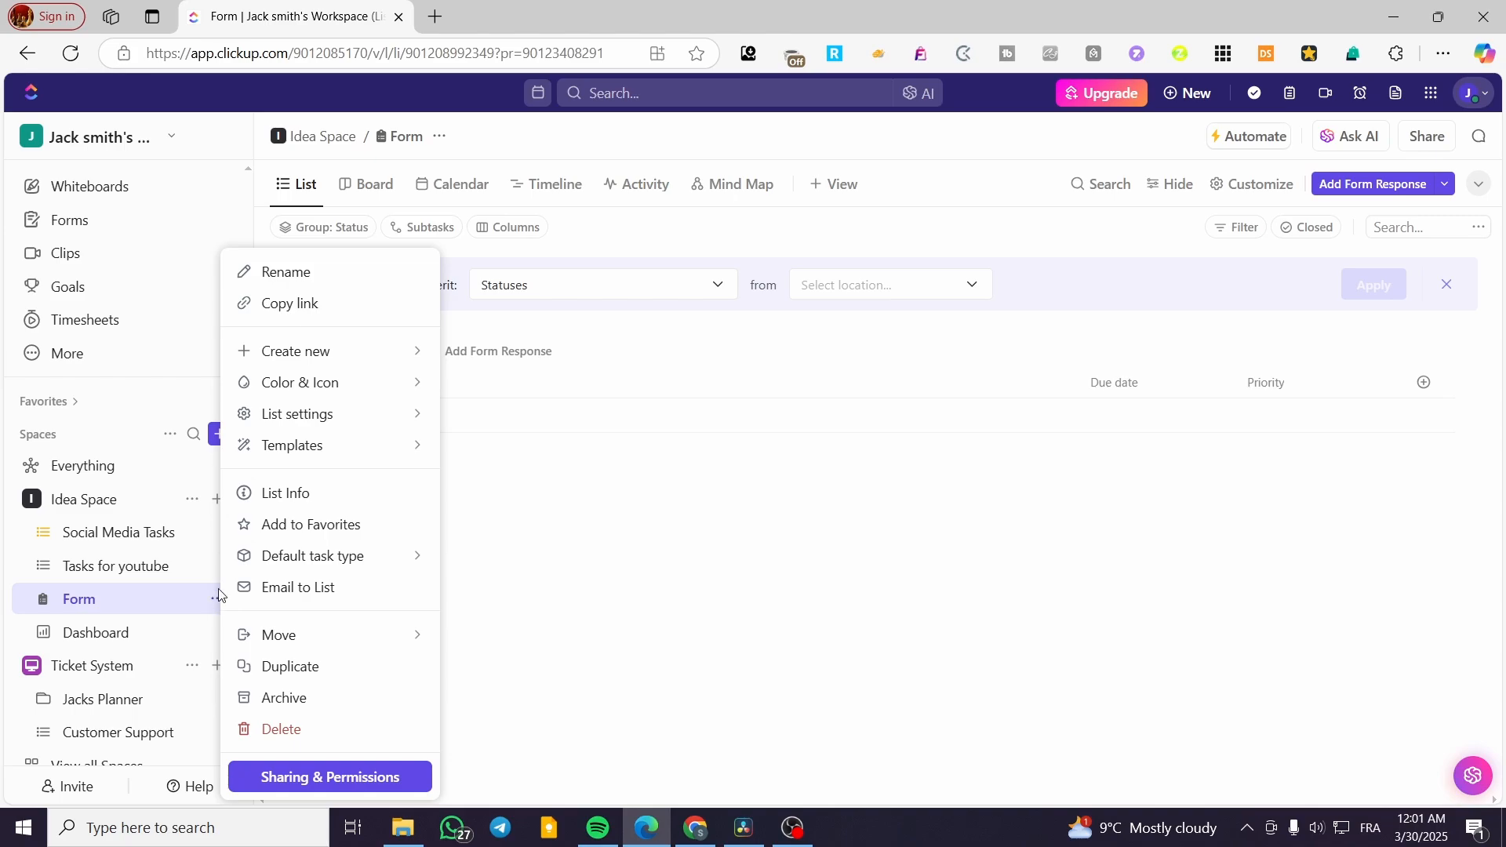
mouse_move(318, 459)
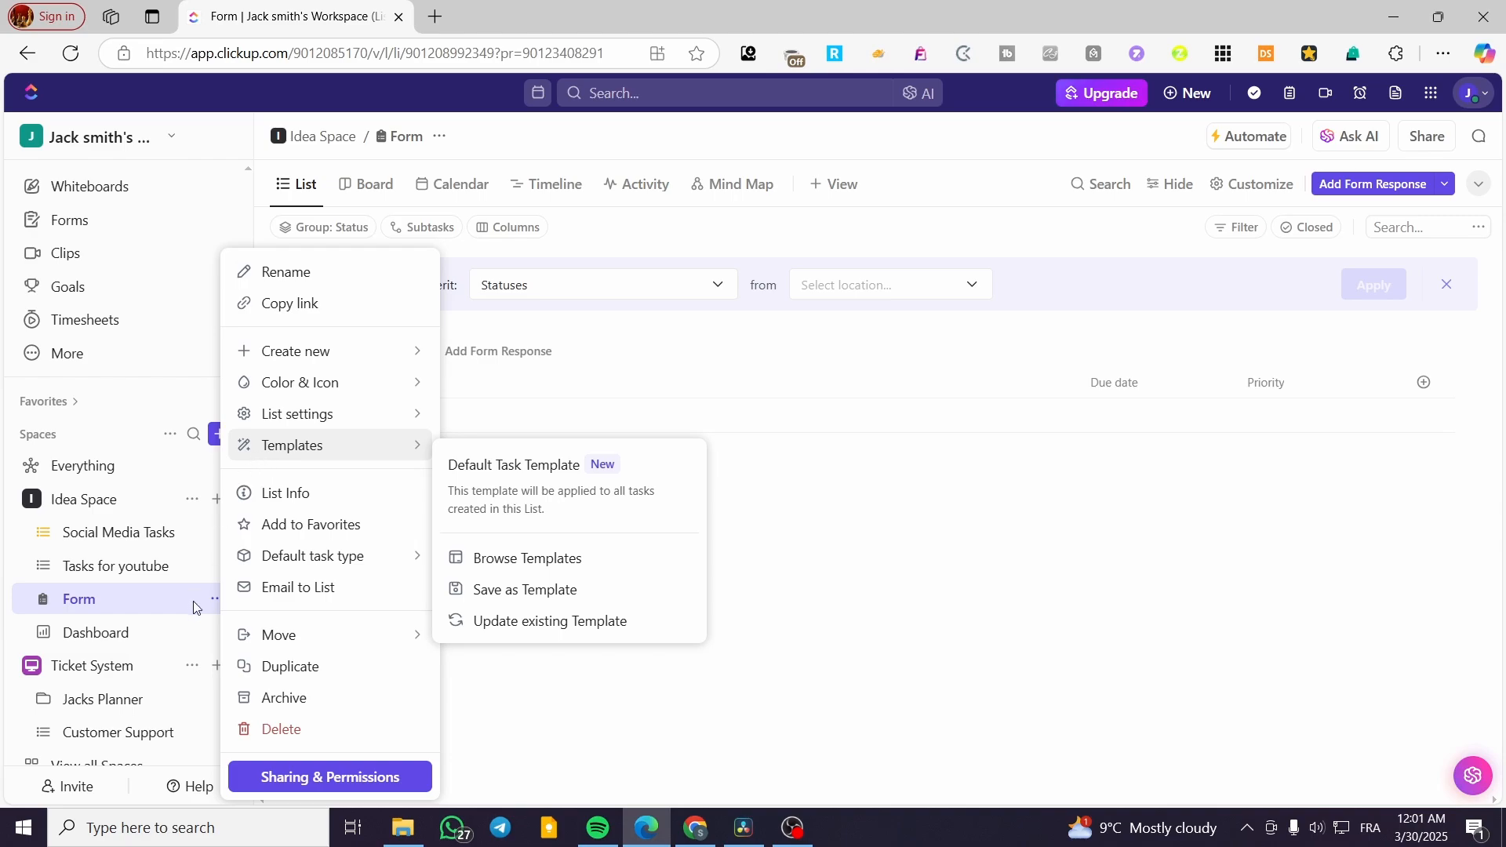
click(213, 601)
click(214, 599)
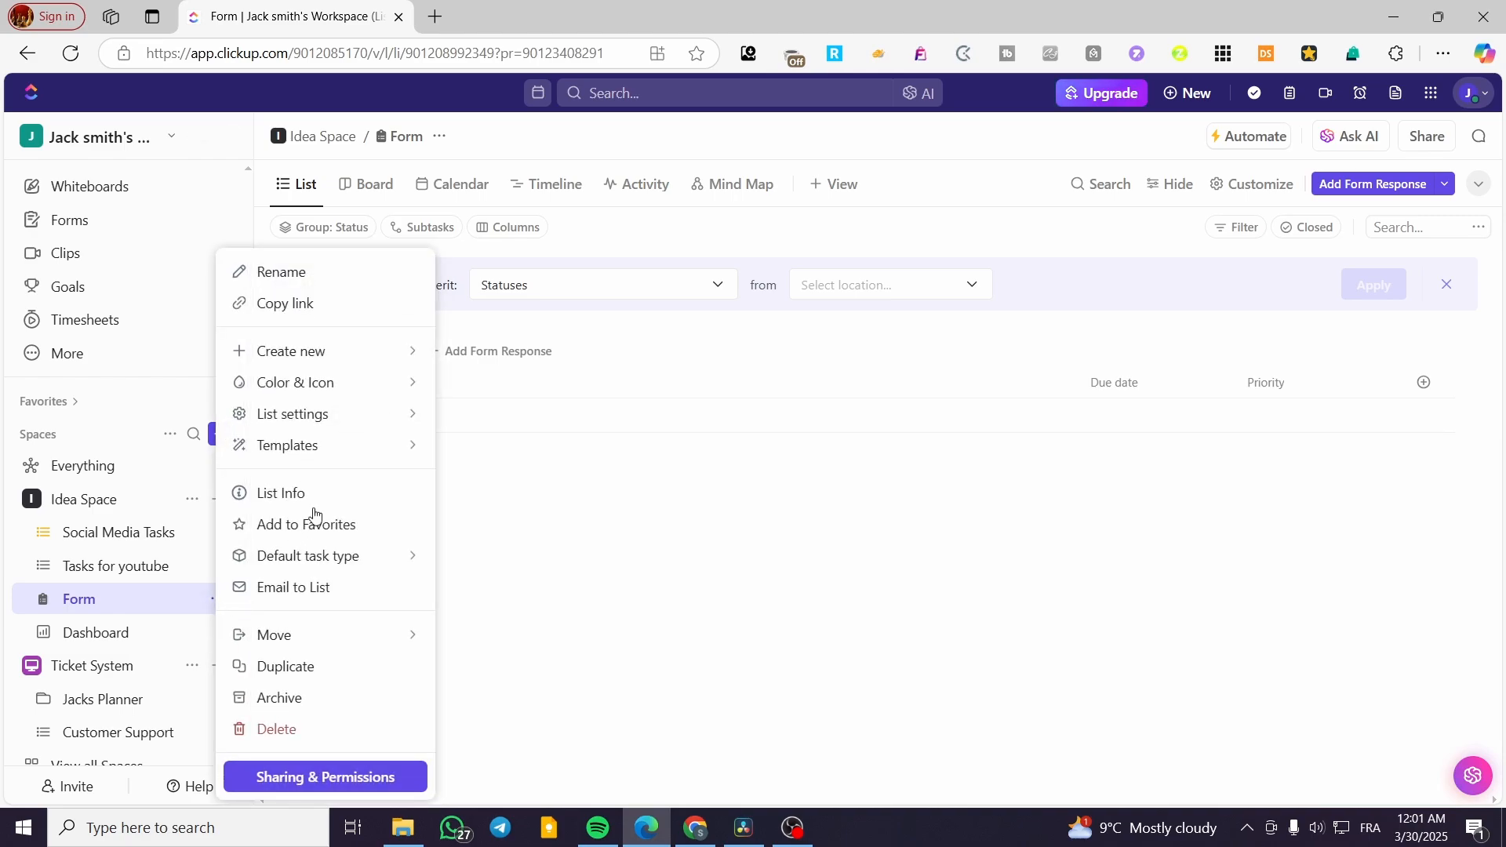
mouse_move(338, 444)
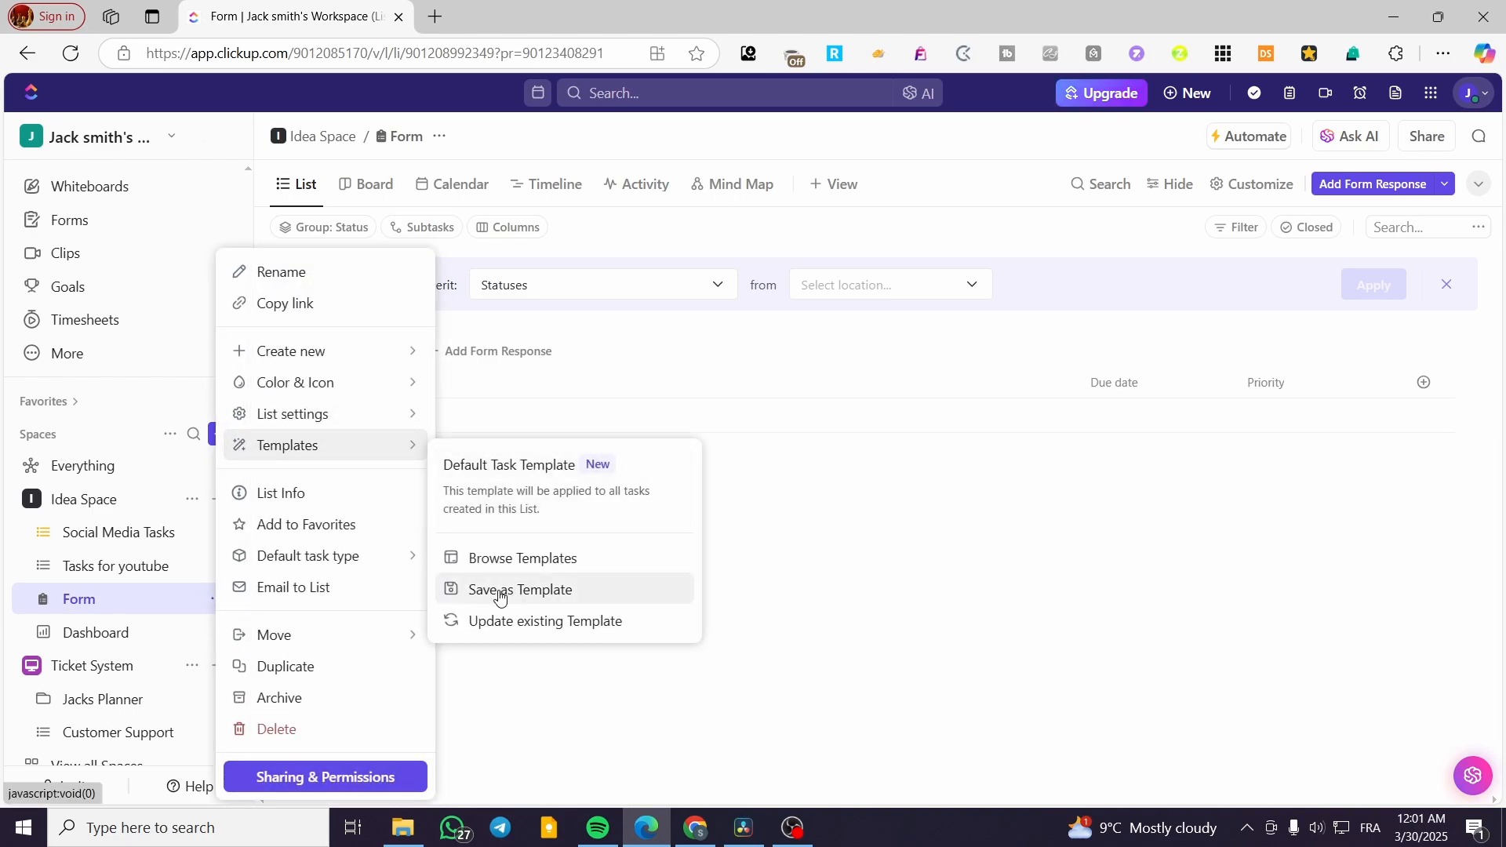
click(665, 518)
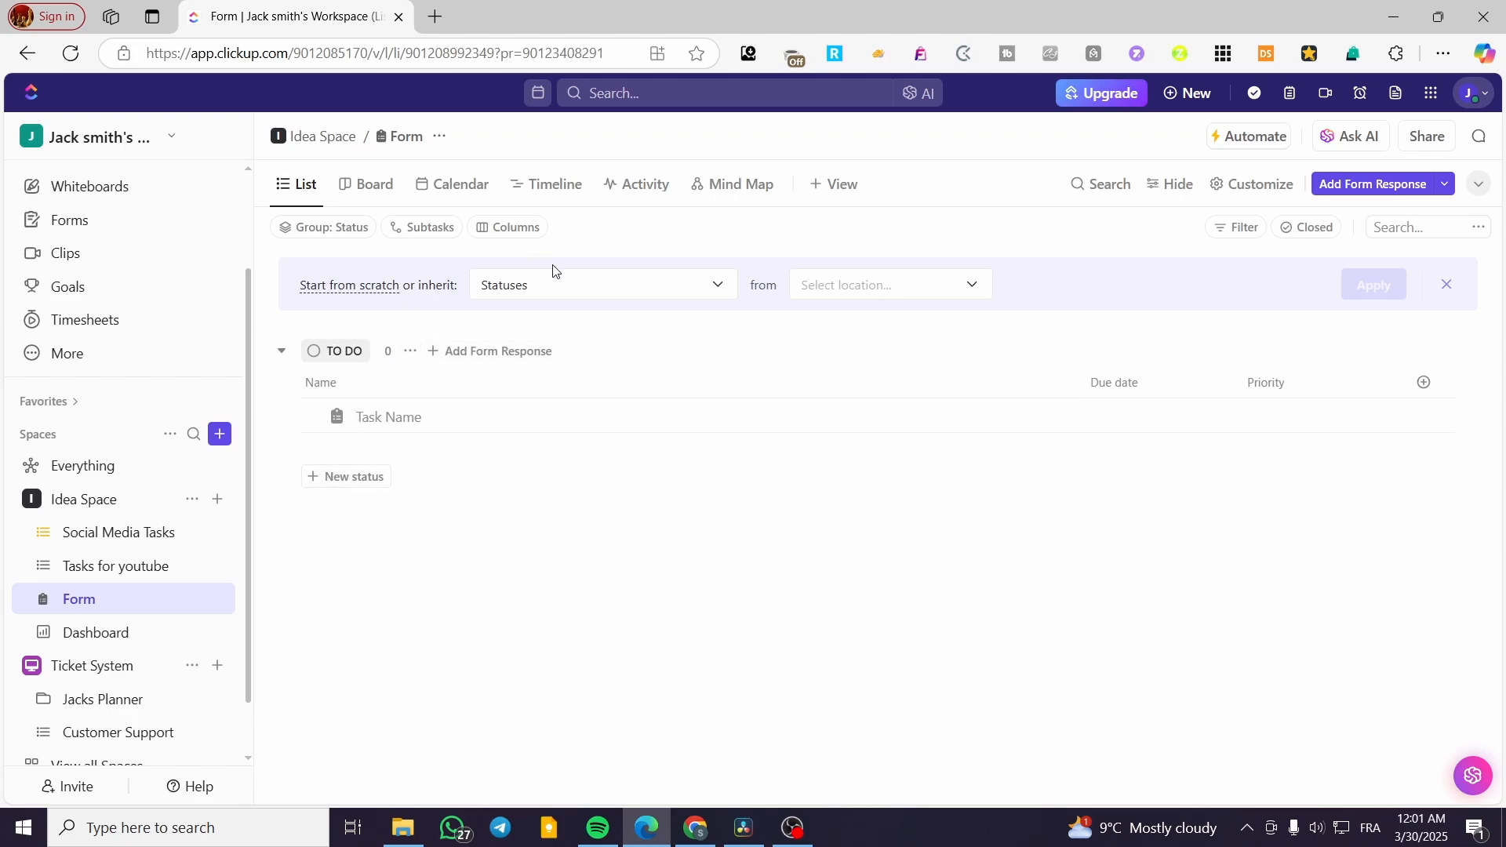
click(1253, 187)
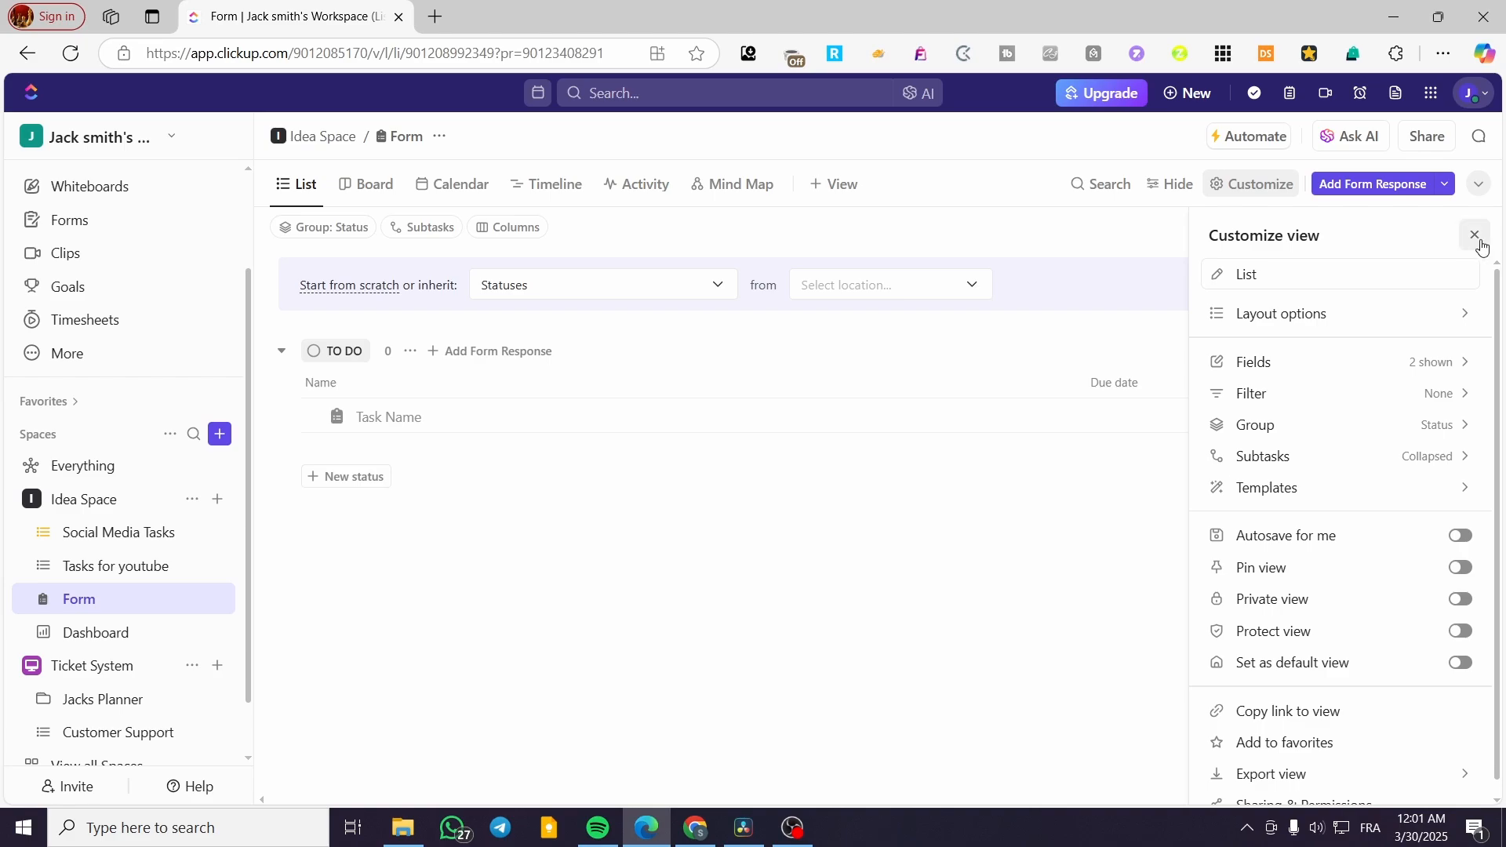
click(971, 544)
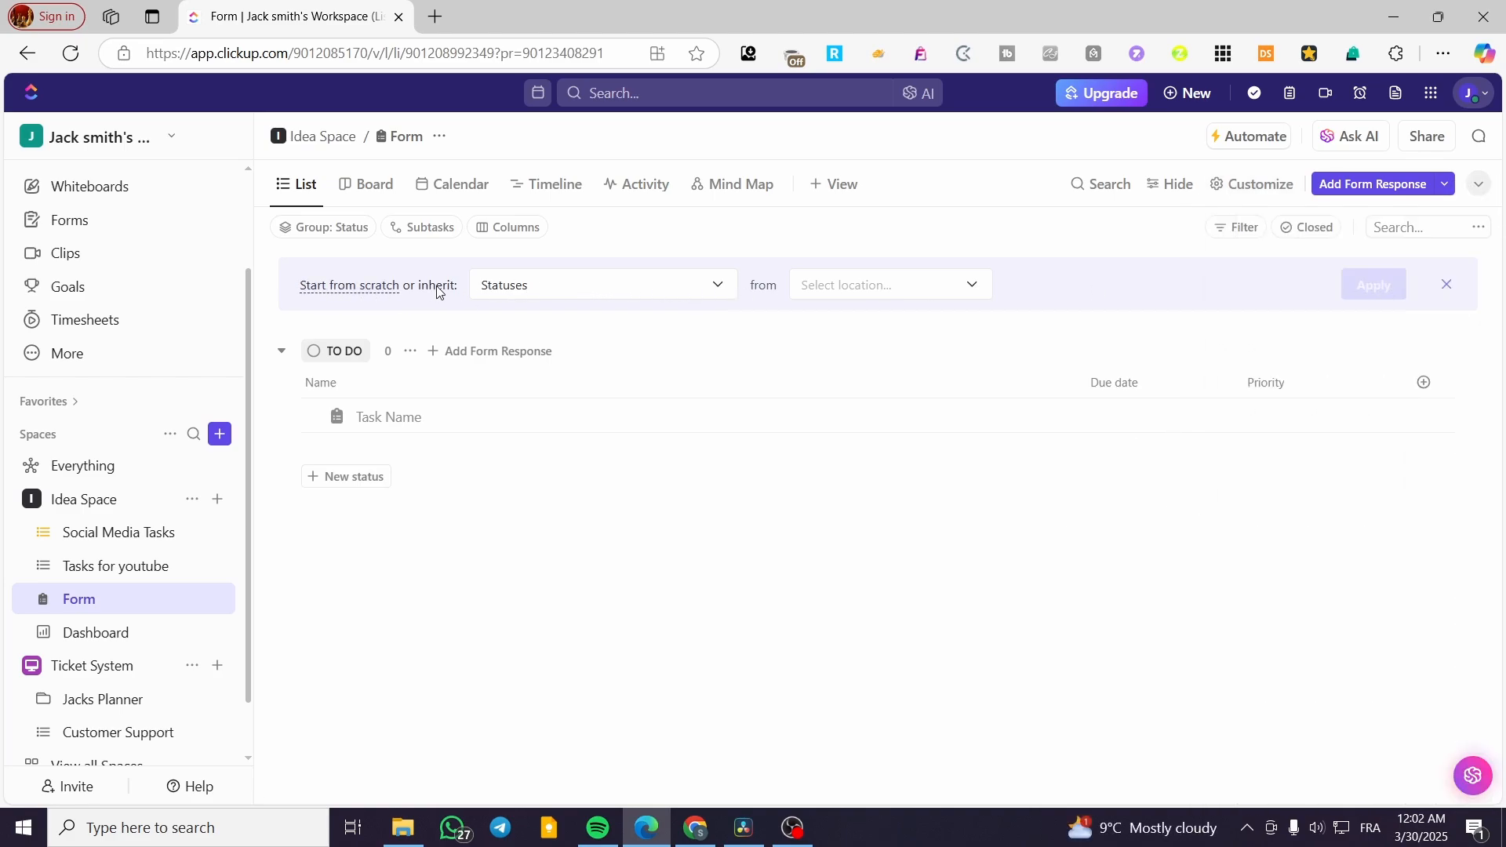
Start the Form list from scratch and look through its new form response entry and Name column options
click(350, 287)
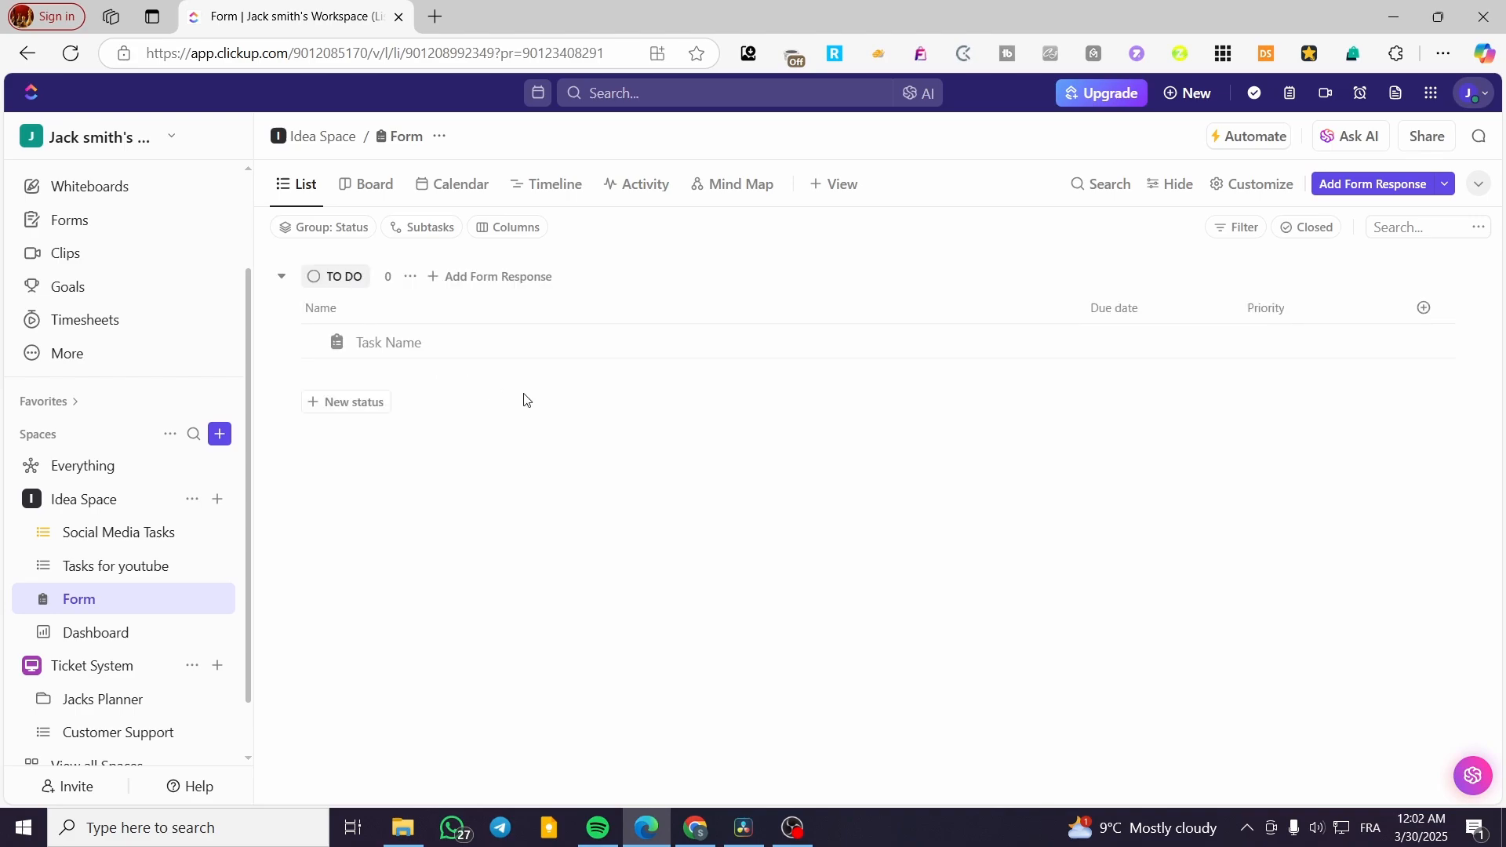
click(407, 278)
click(491, 277)
click(480, 278)
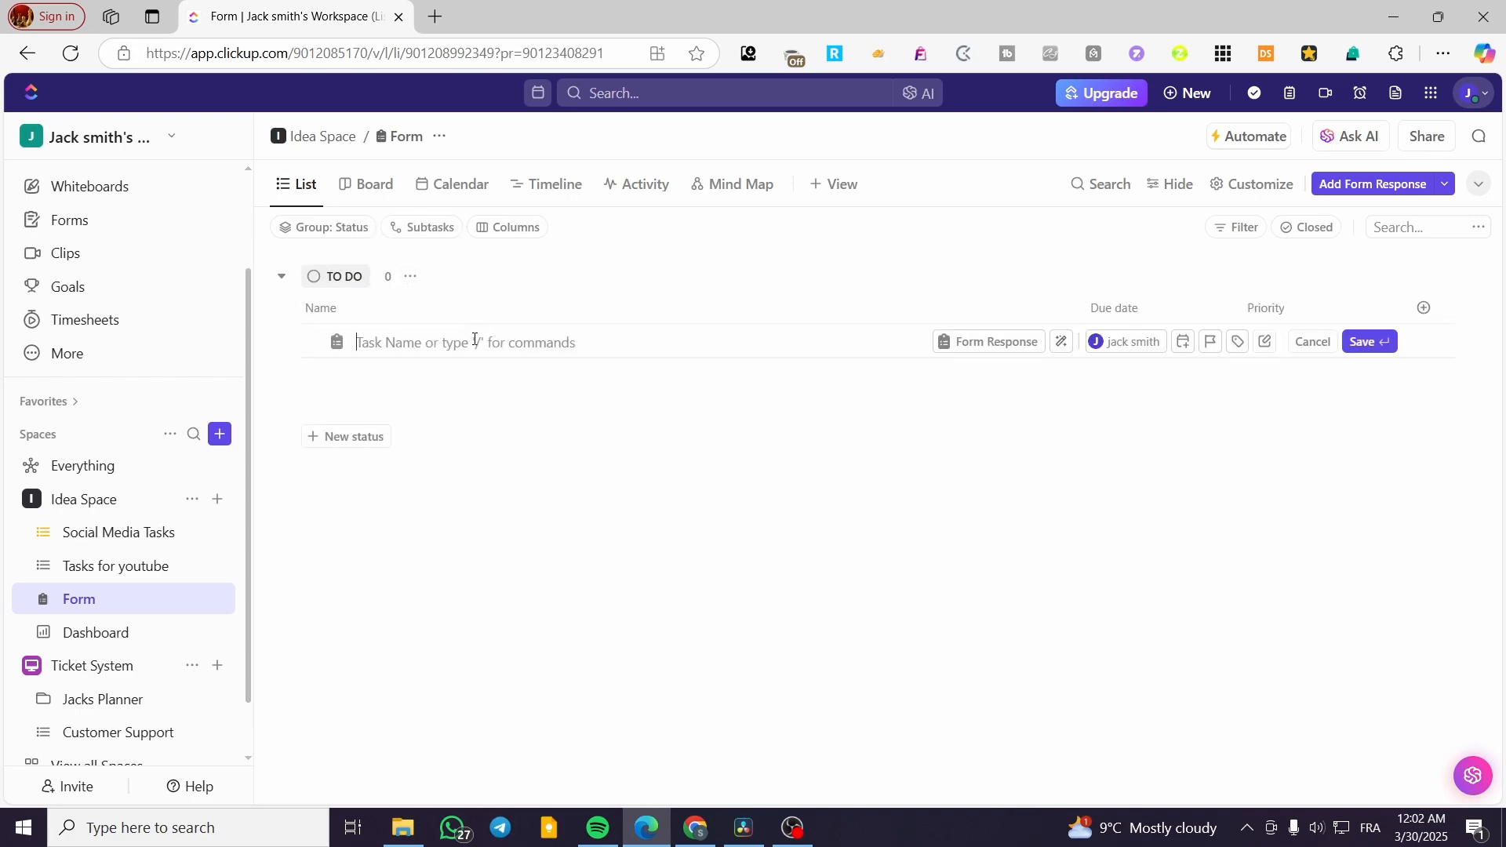
click(322, 308)
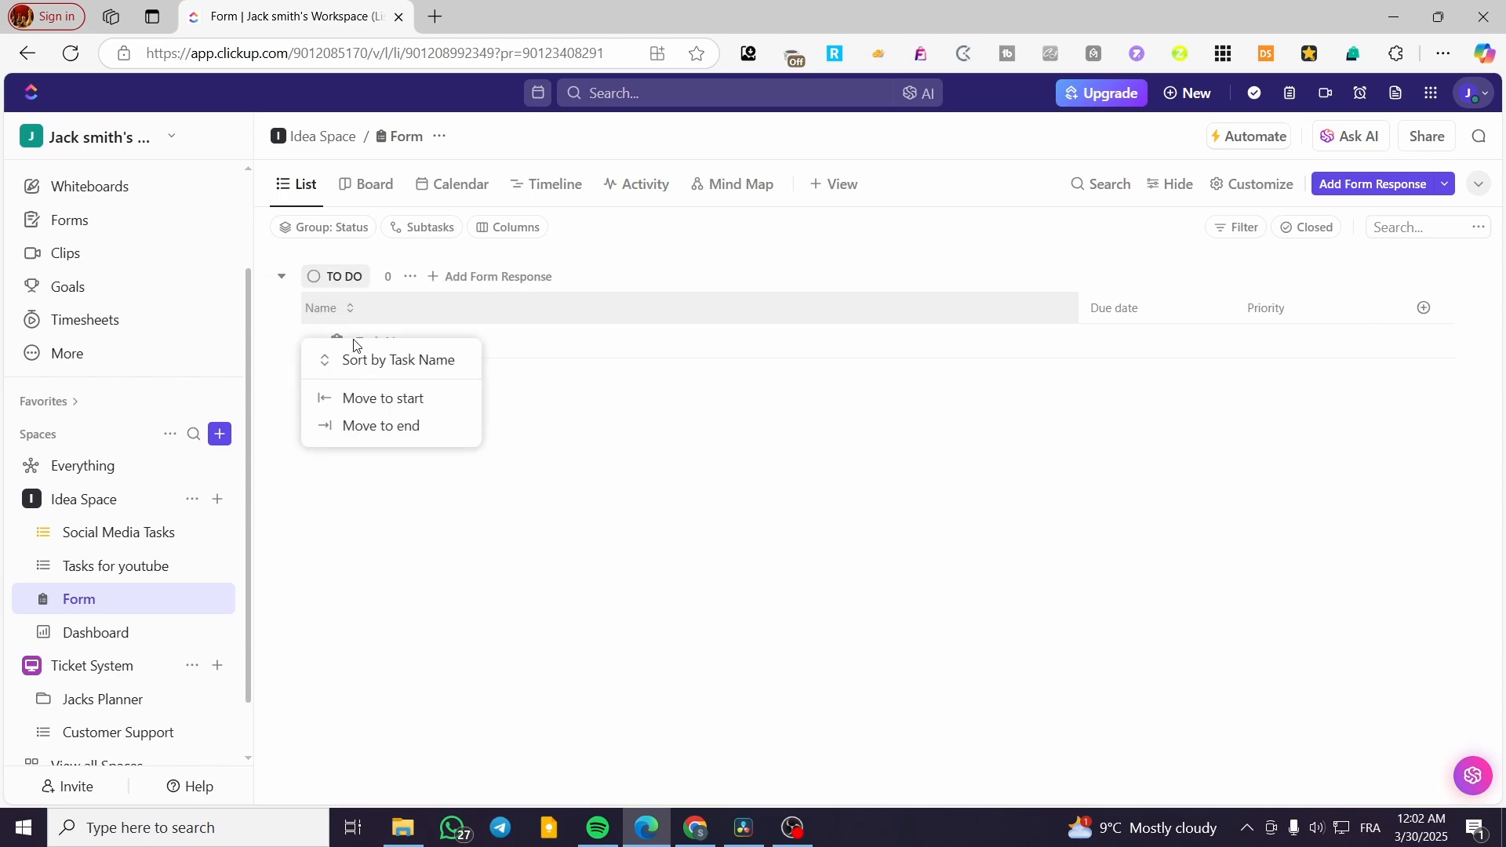
click(402, 400)
Add a status named Done for this List only and check the item types available for a new entry
click(348, 402)
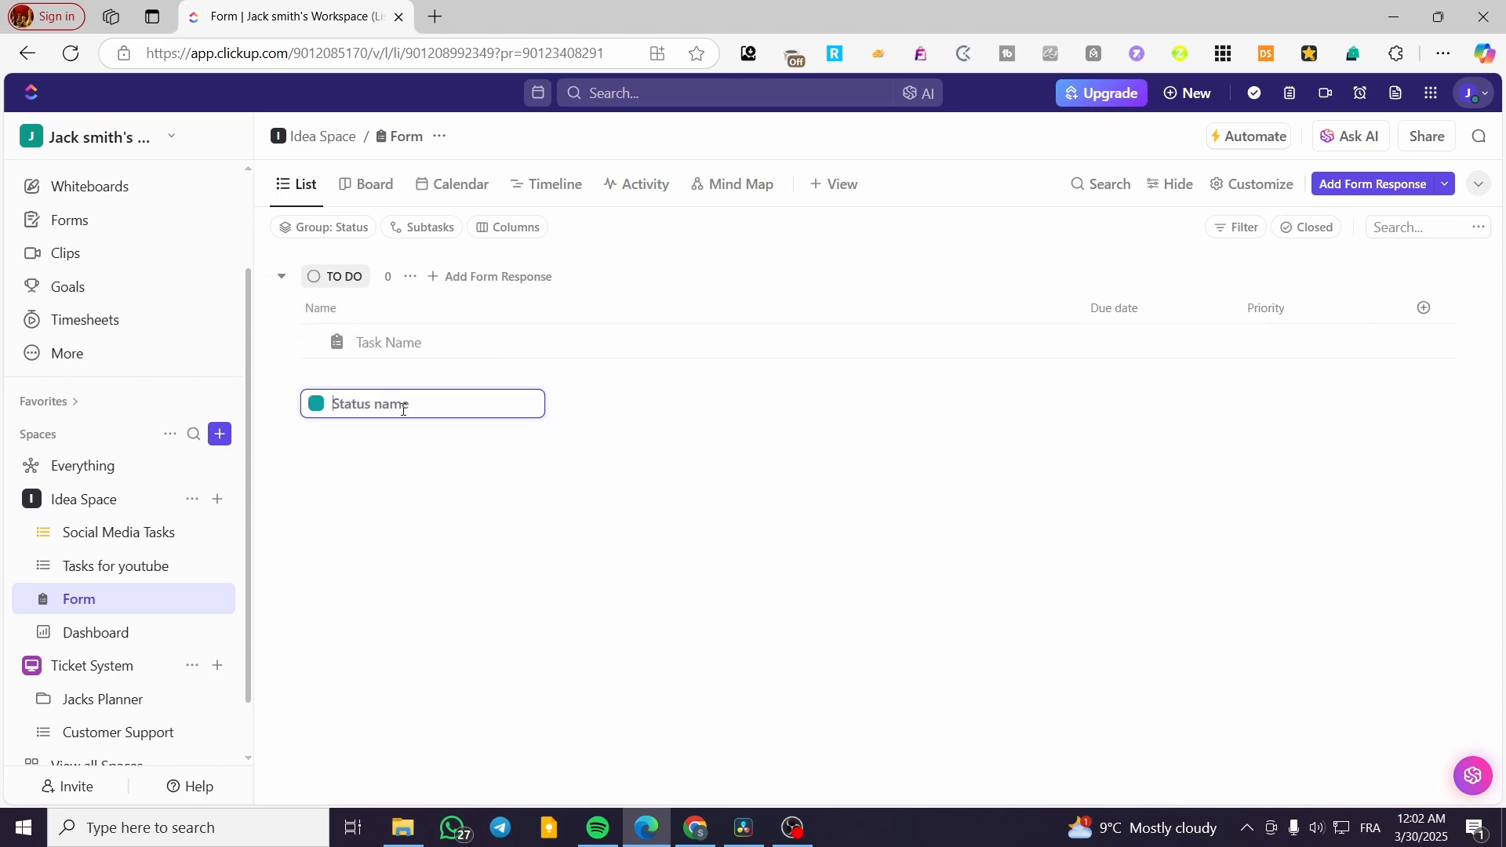
text(Done)
key(Return)
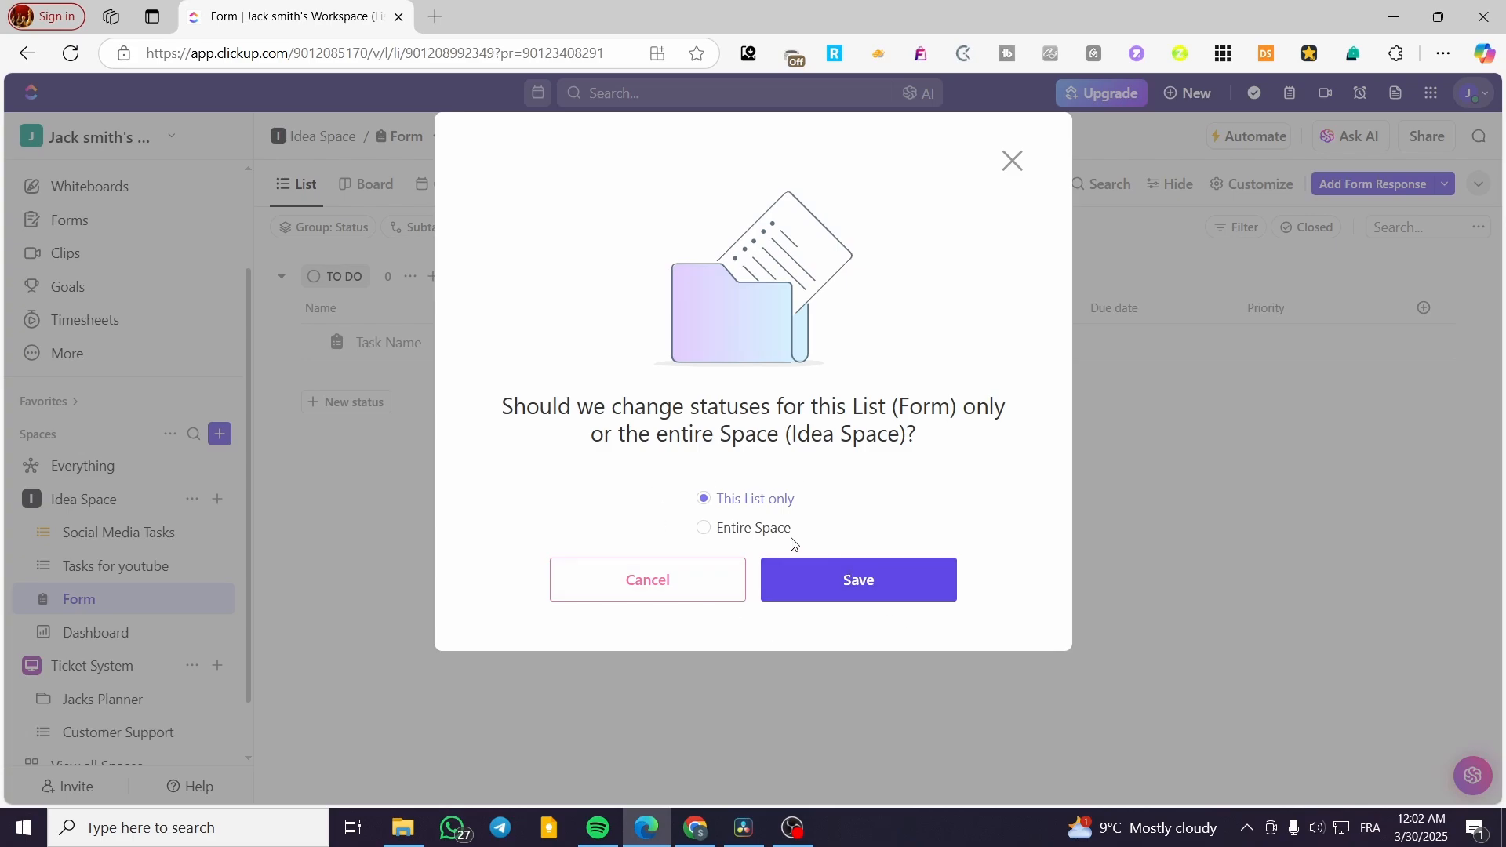
click(853, 595)
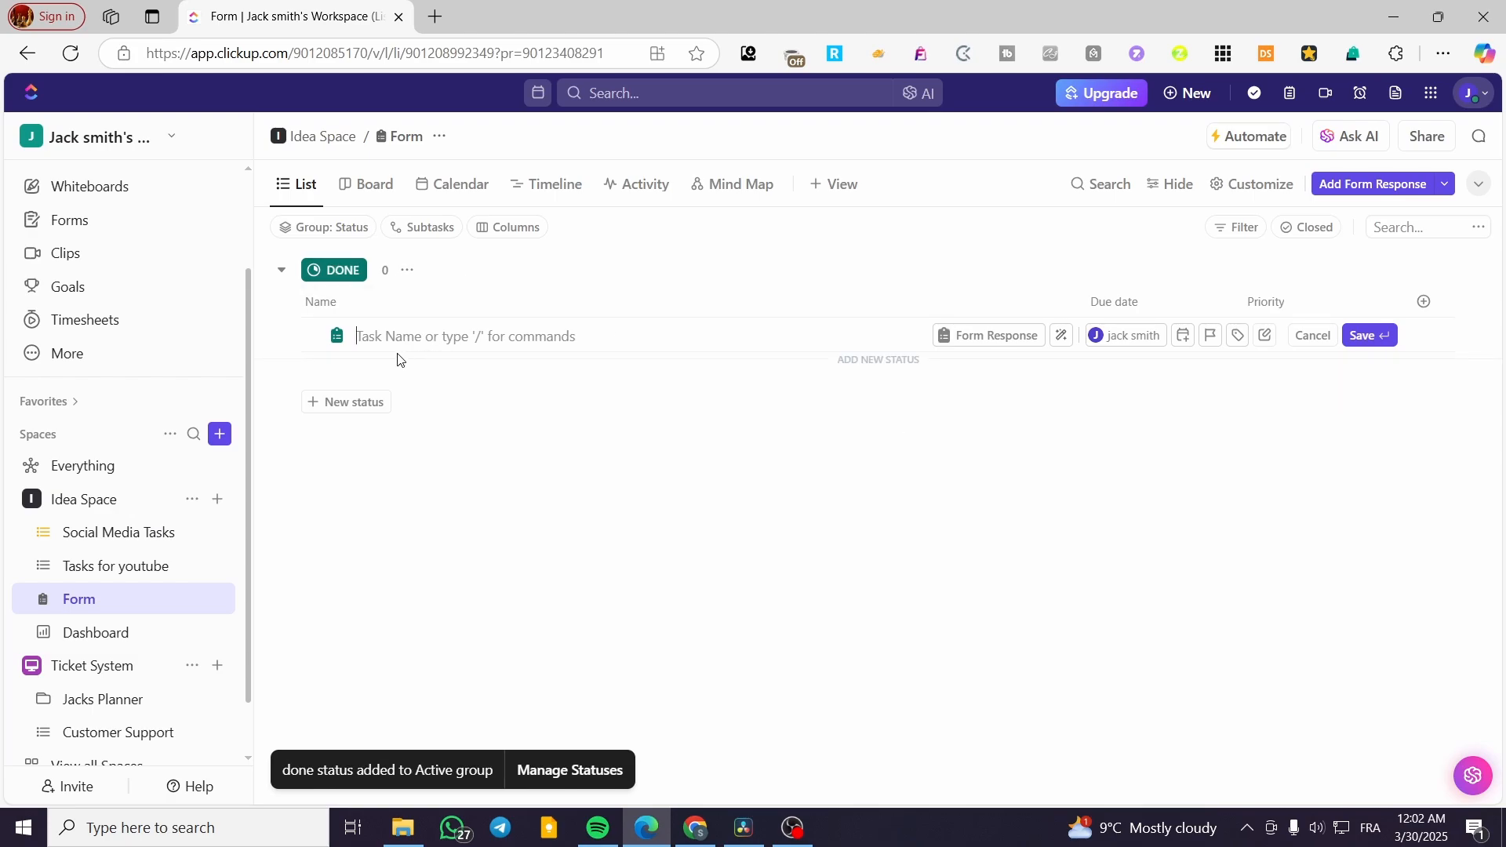
click(991, 337)
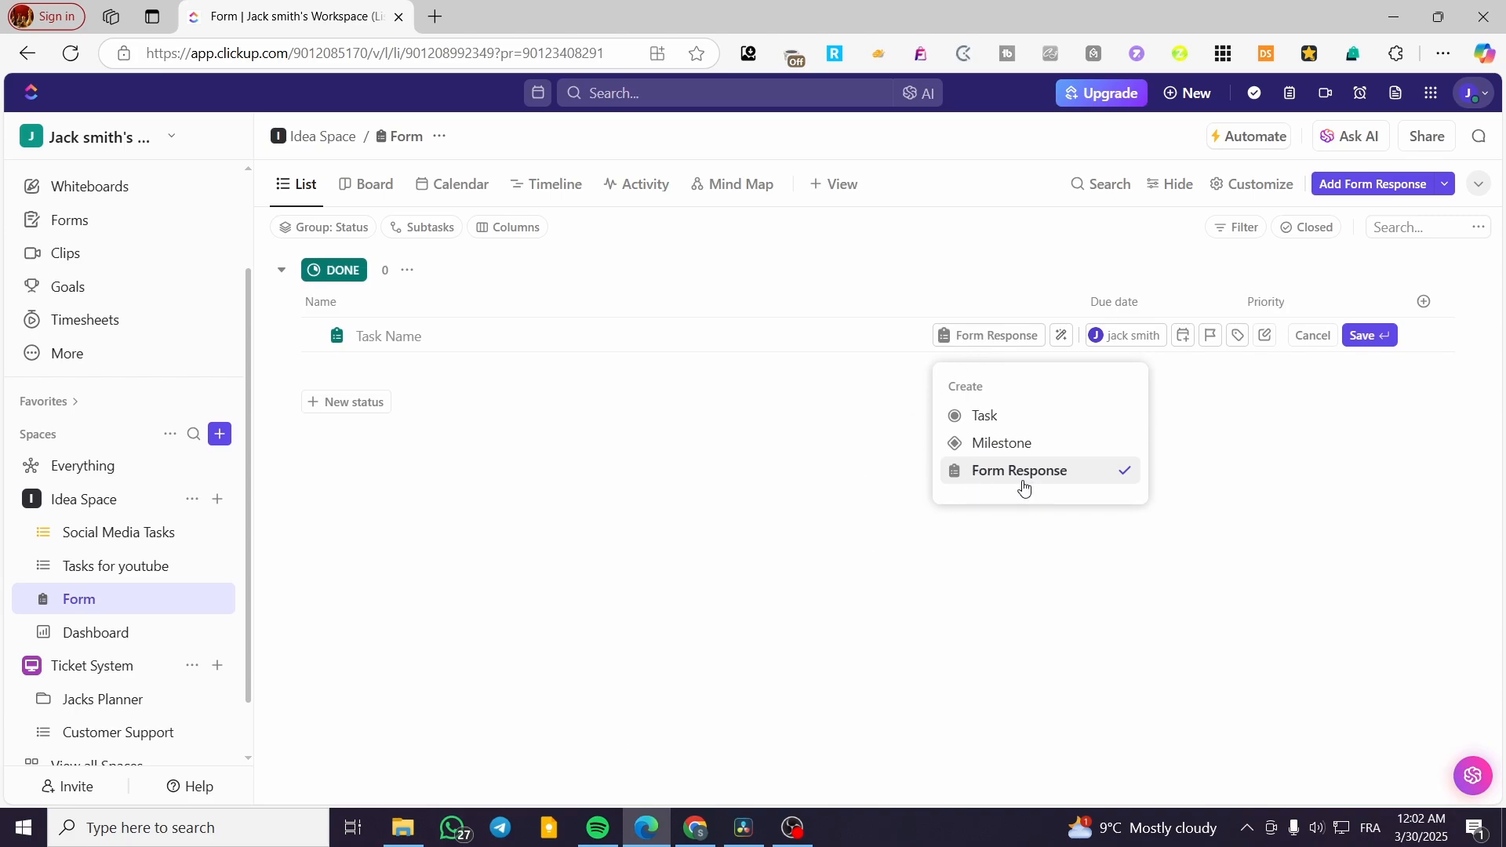
click(1348, 406)
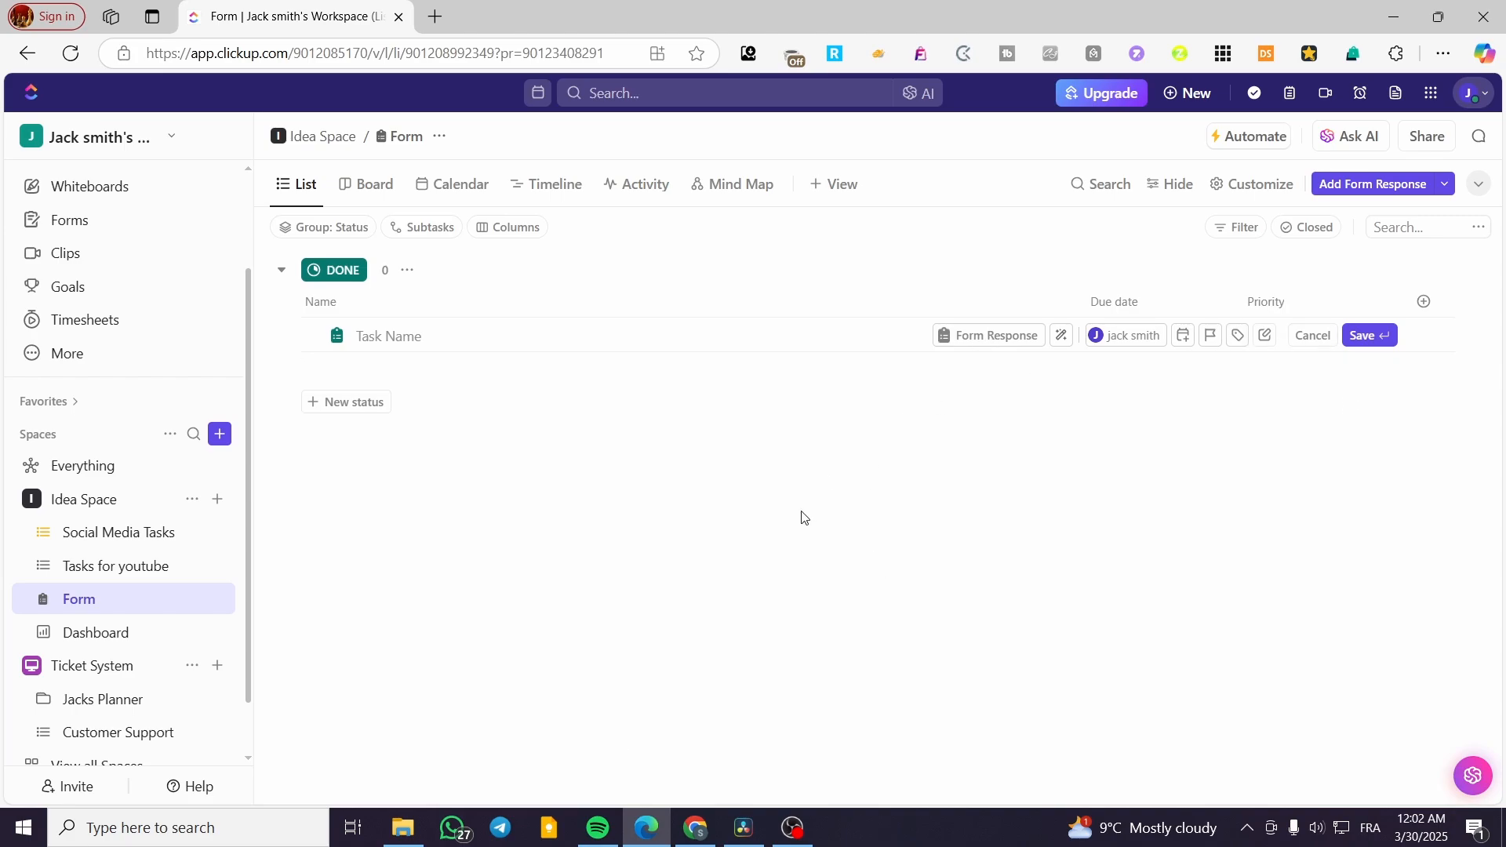
Save the Form list as a new List template named "test form"
click(216, 599)
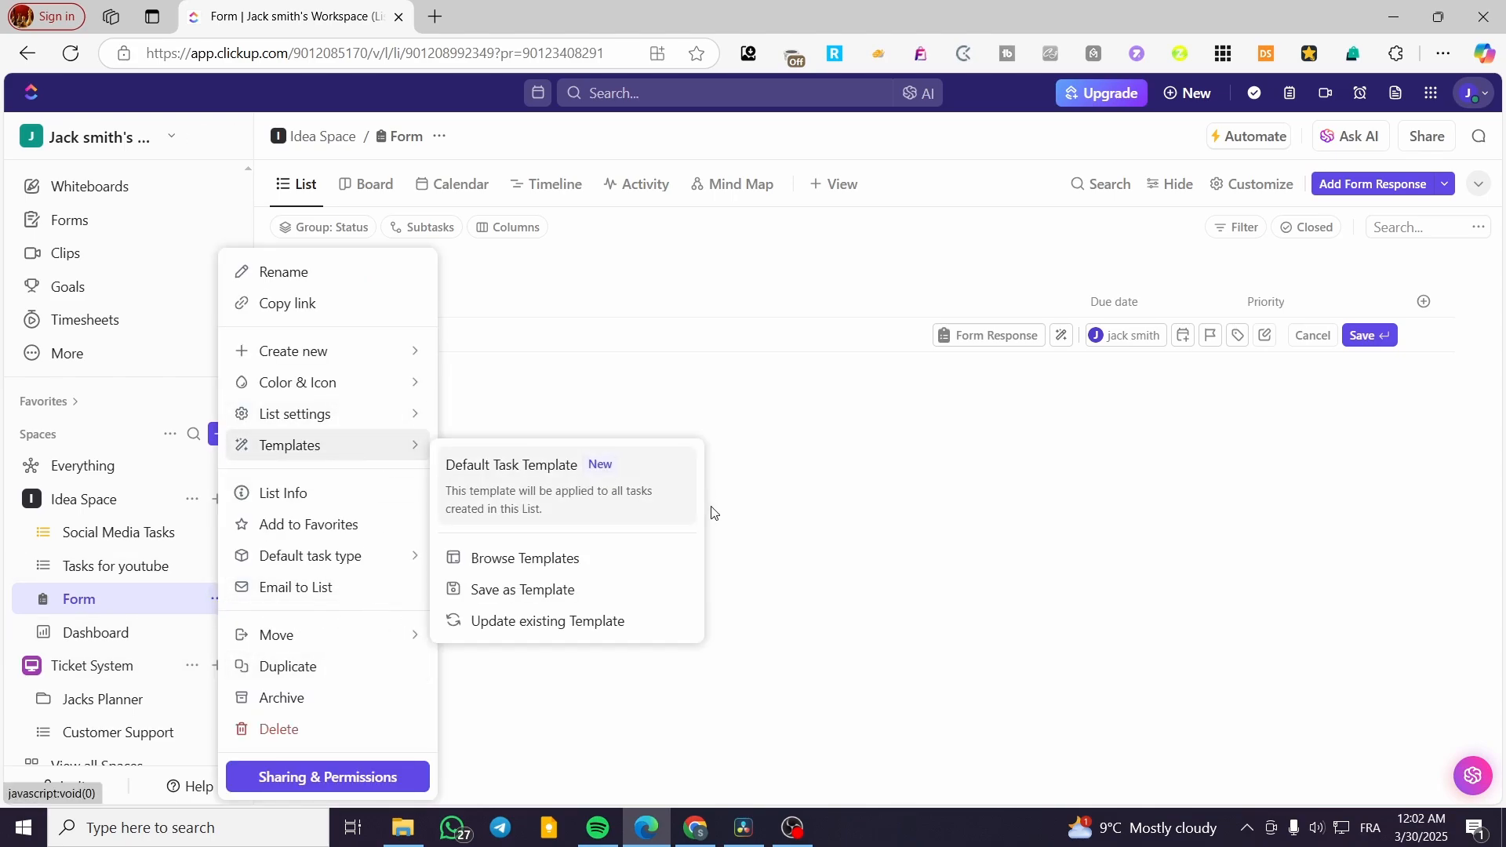
click(530, 600)
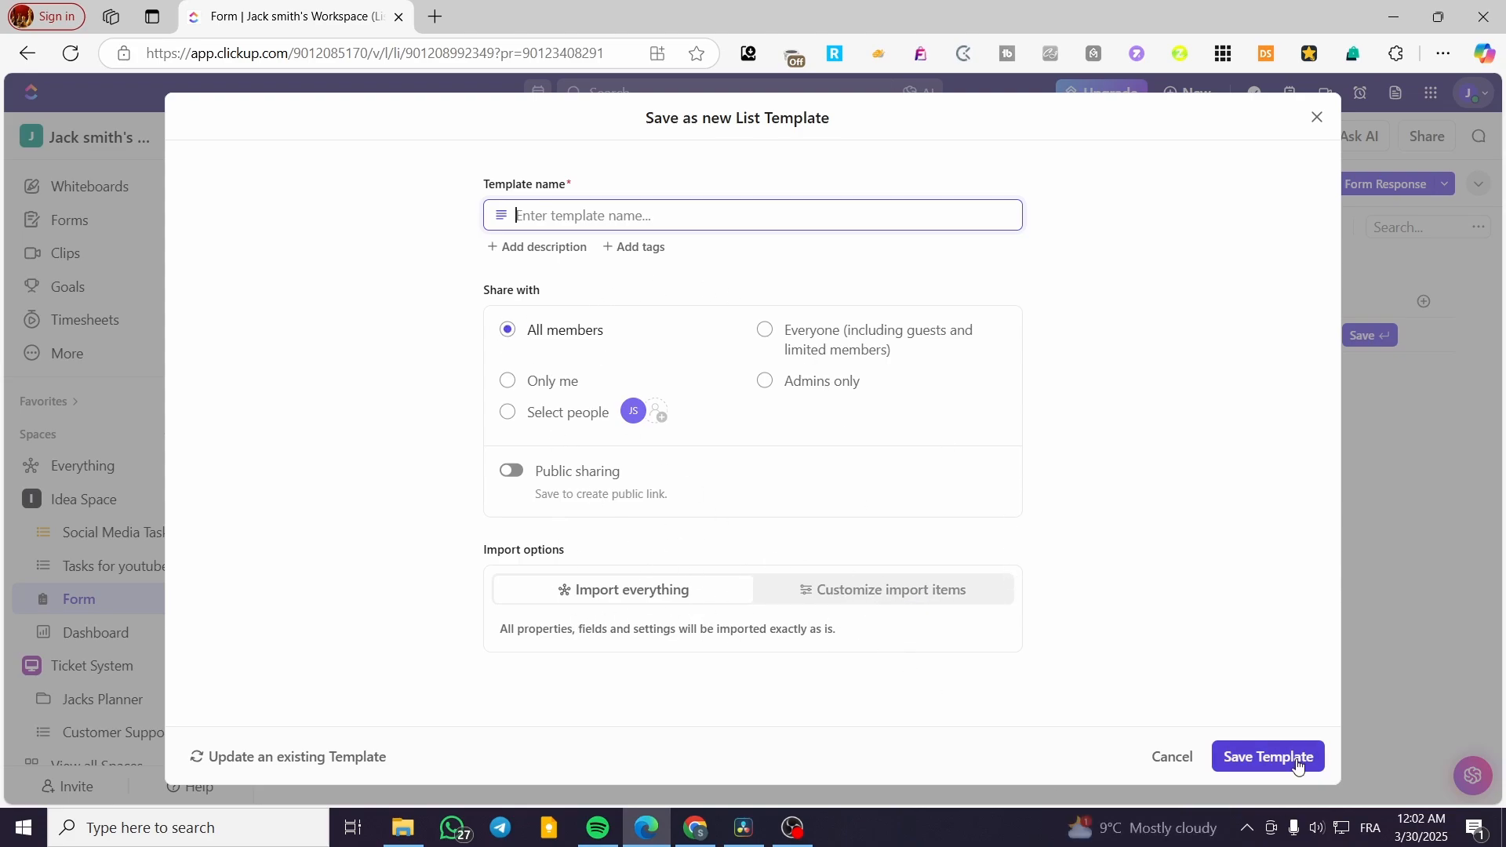
click(1268, 766)
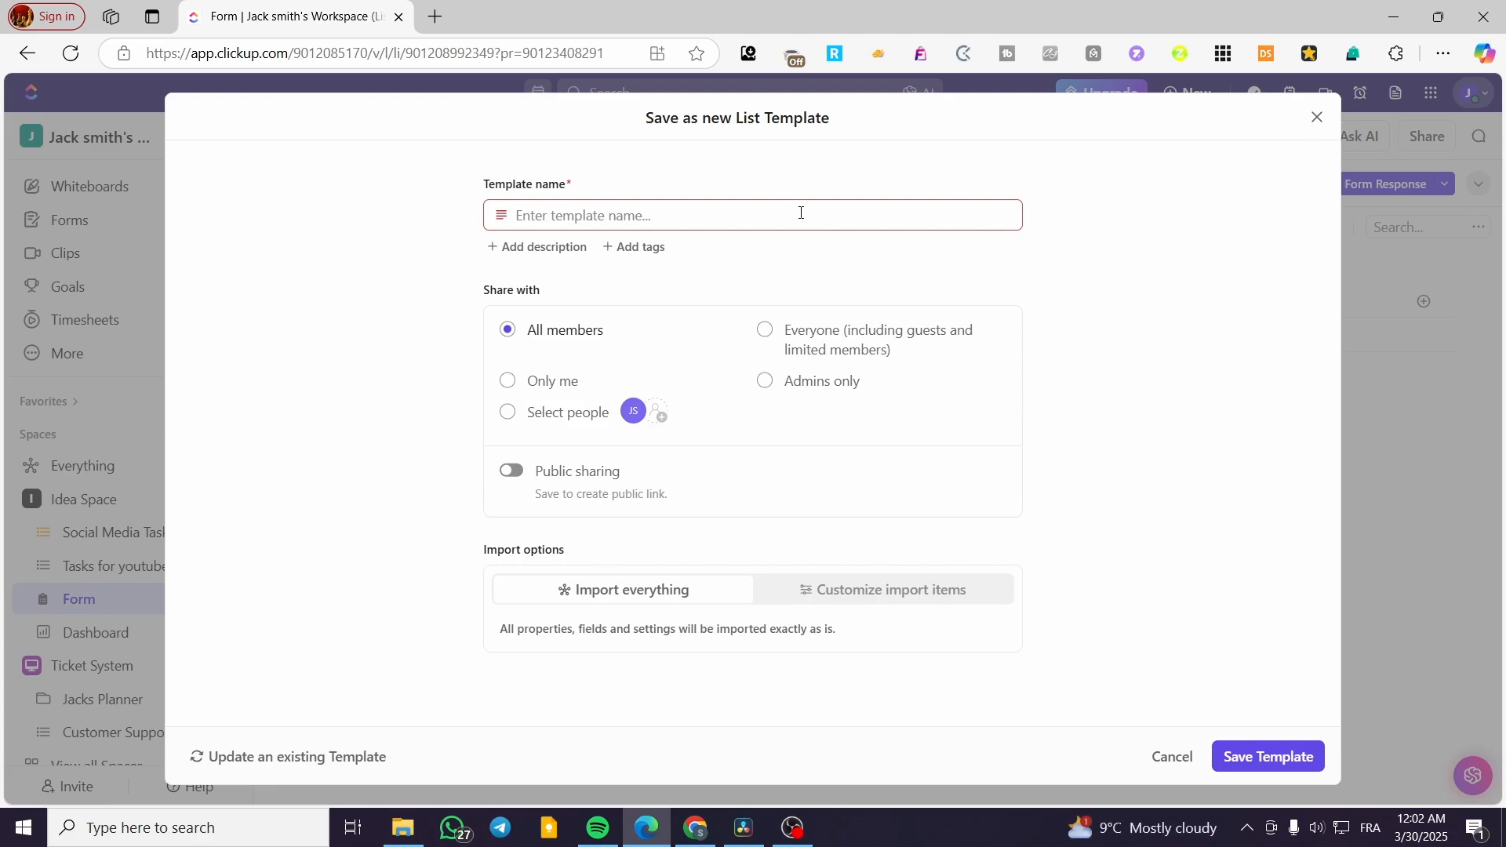
click(714, 206)
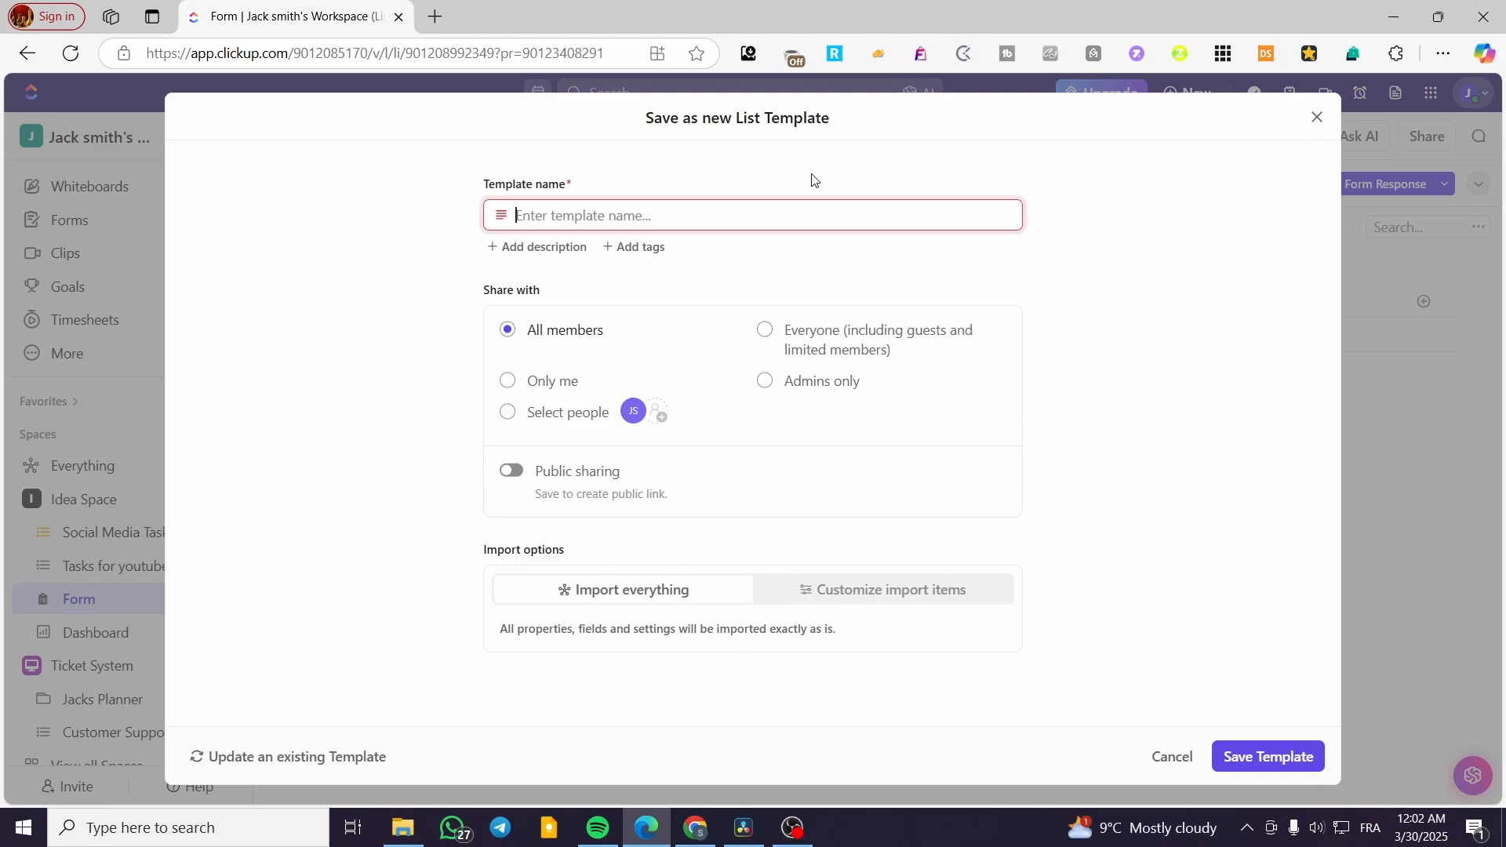
text(test form)
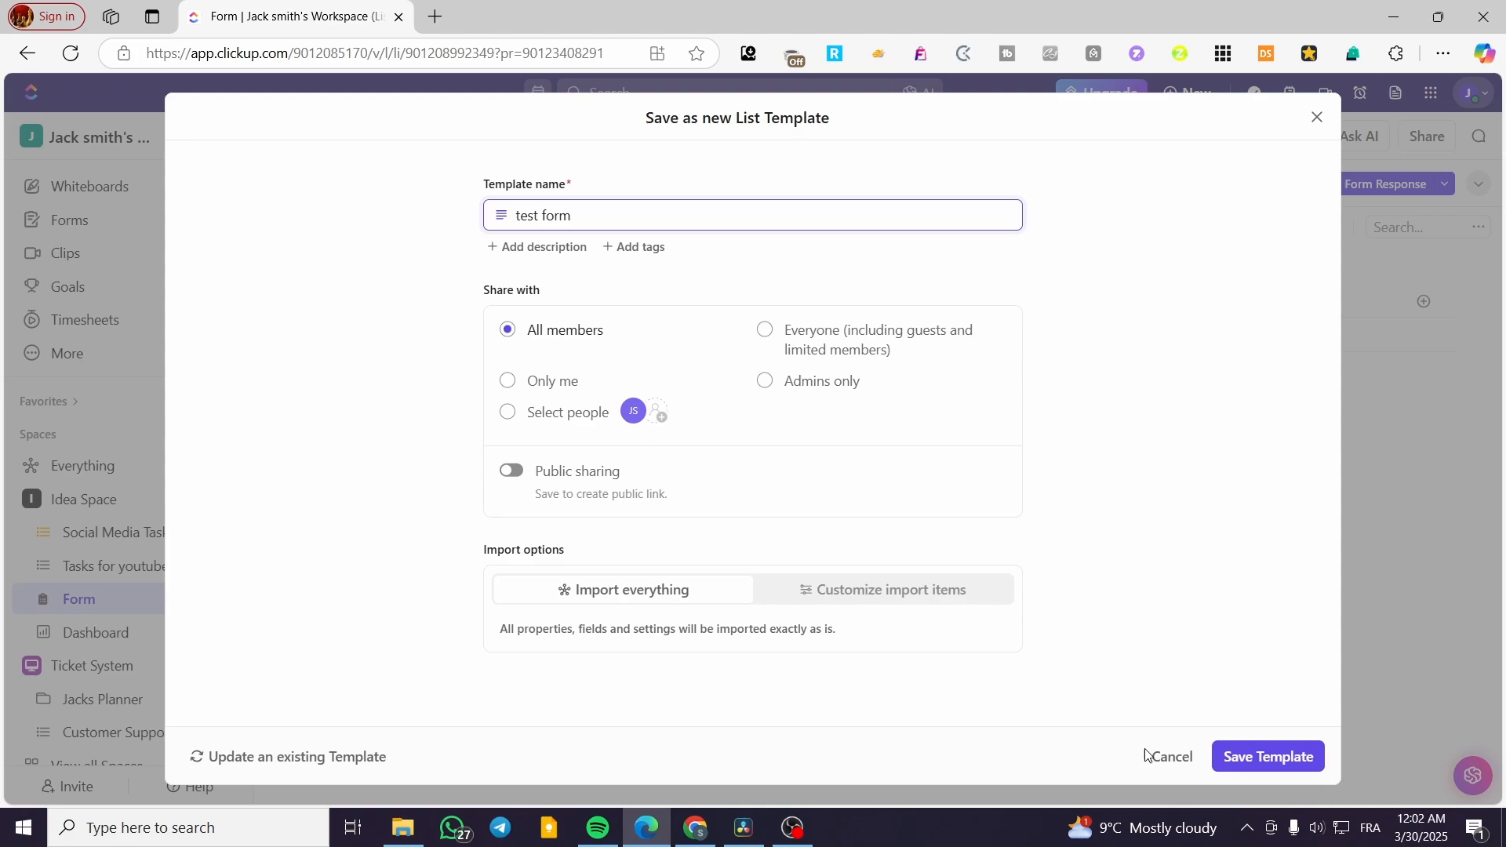
click(1268, 757)
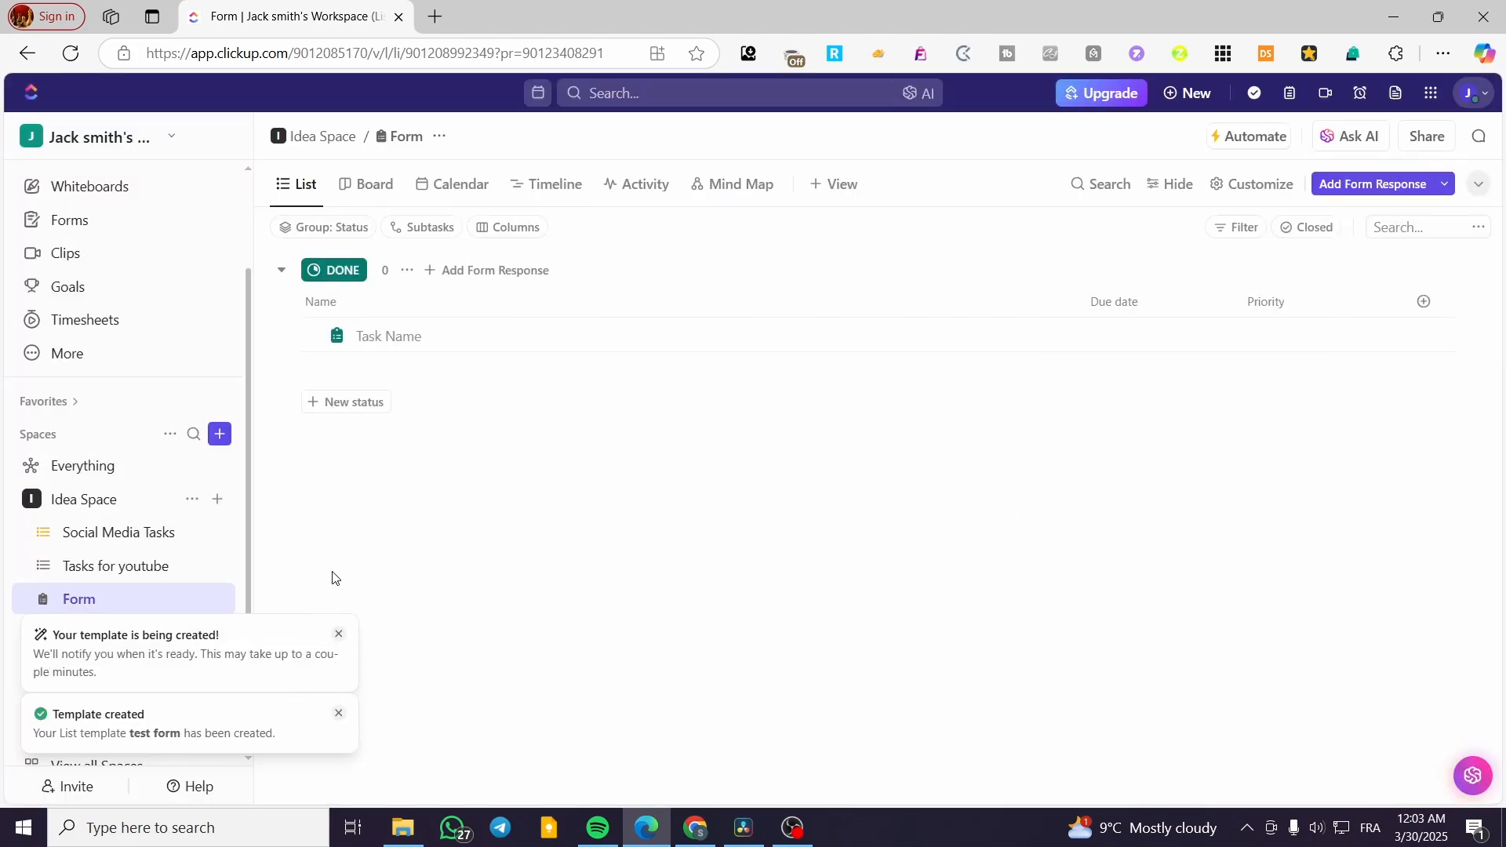
Browse the Template Center through the creation of a new Space, replacing the Space filter with View and Doc, and close it
click(219, 436)
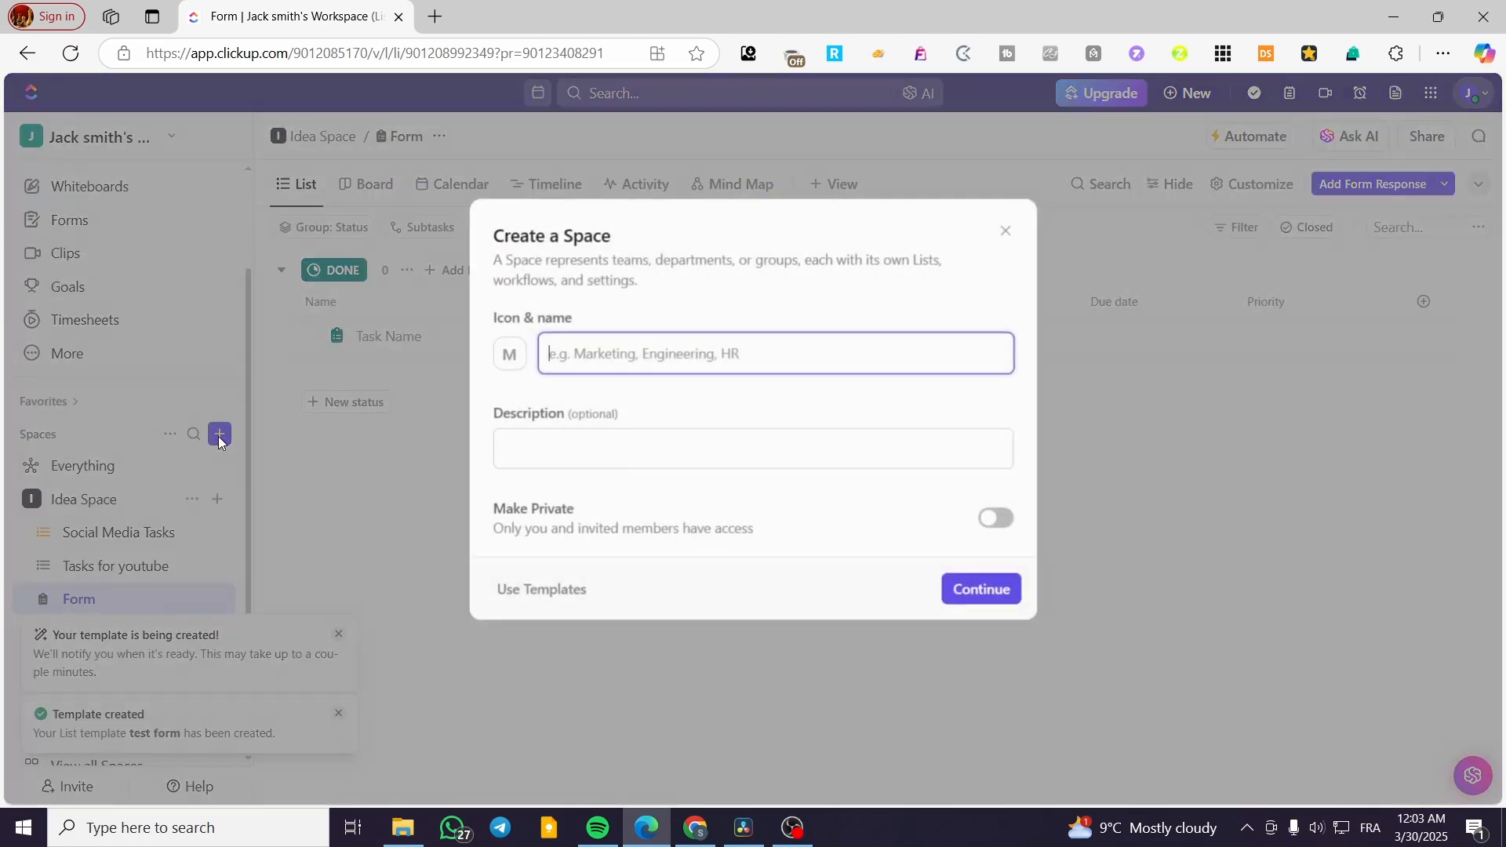
click(565, 590)
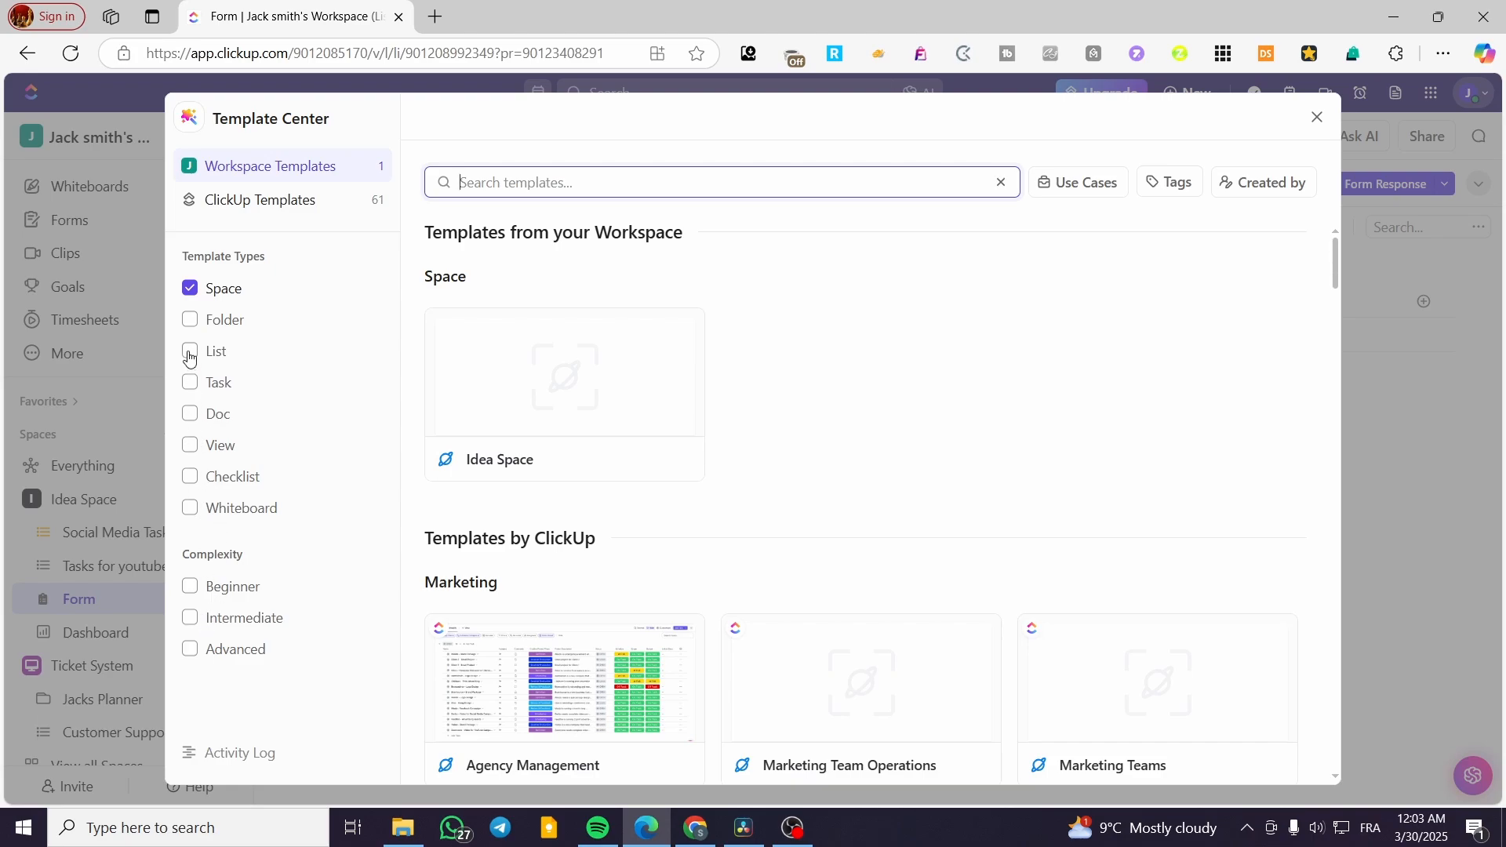
click(191, 289)
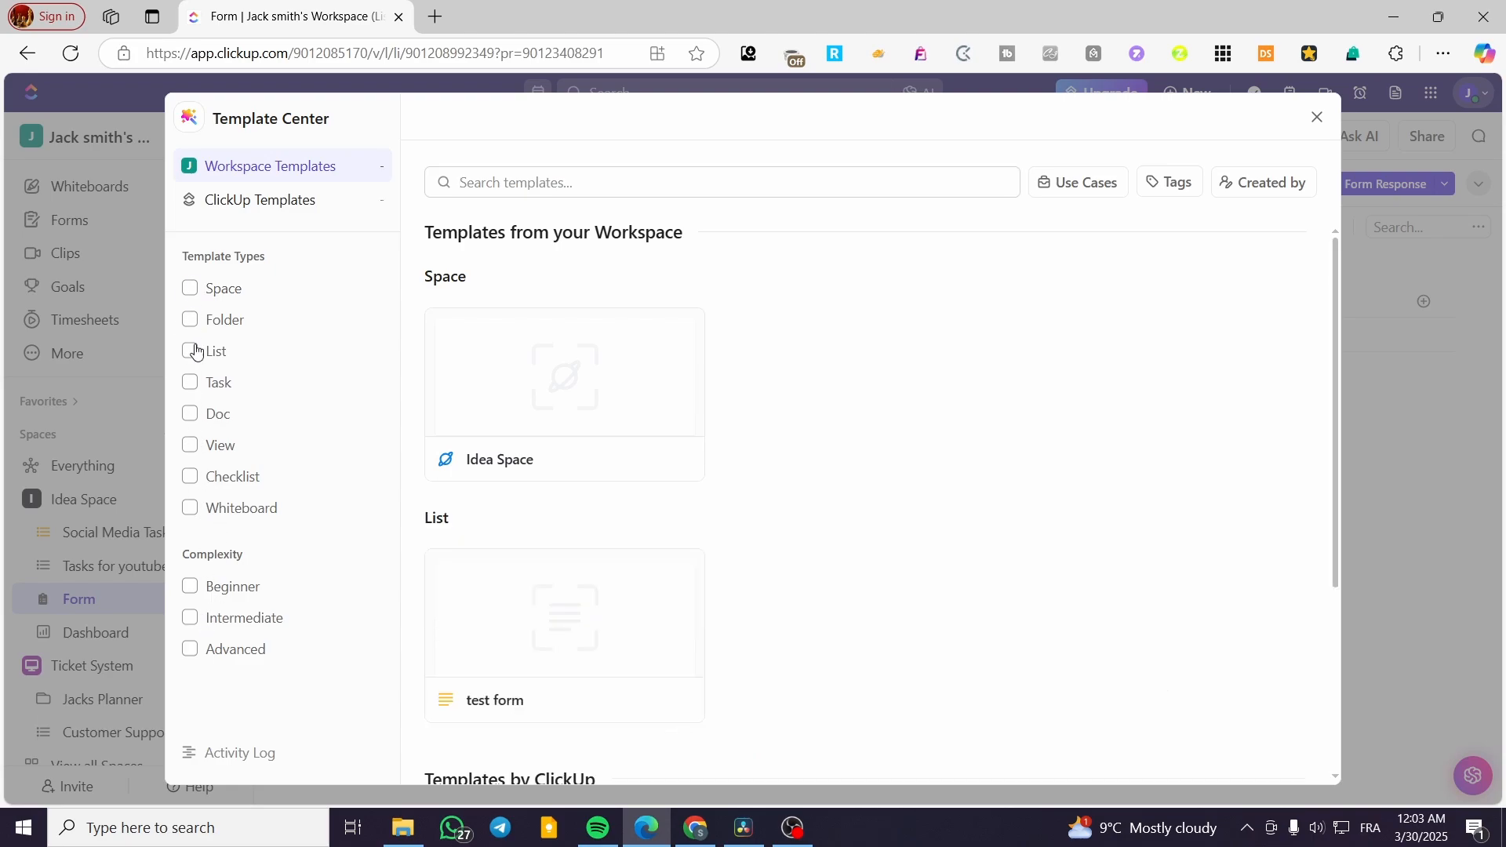
click(190, 446)
click(190, 415)
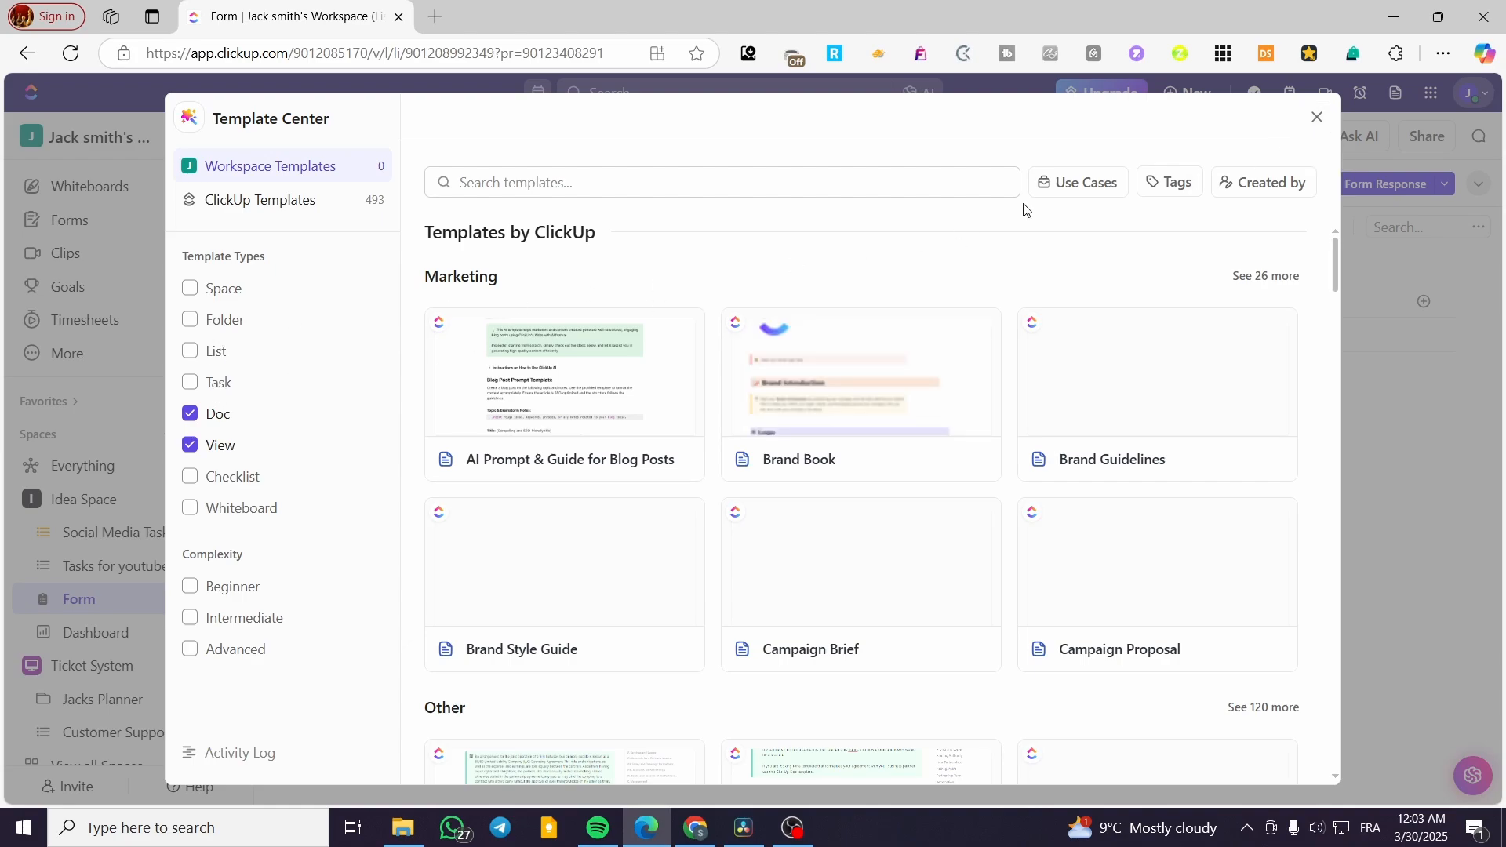
click(1318, 117)
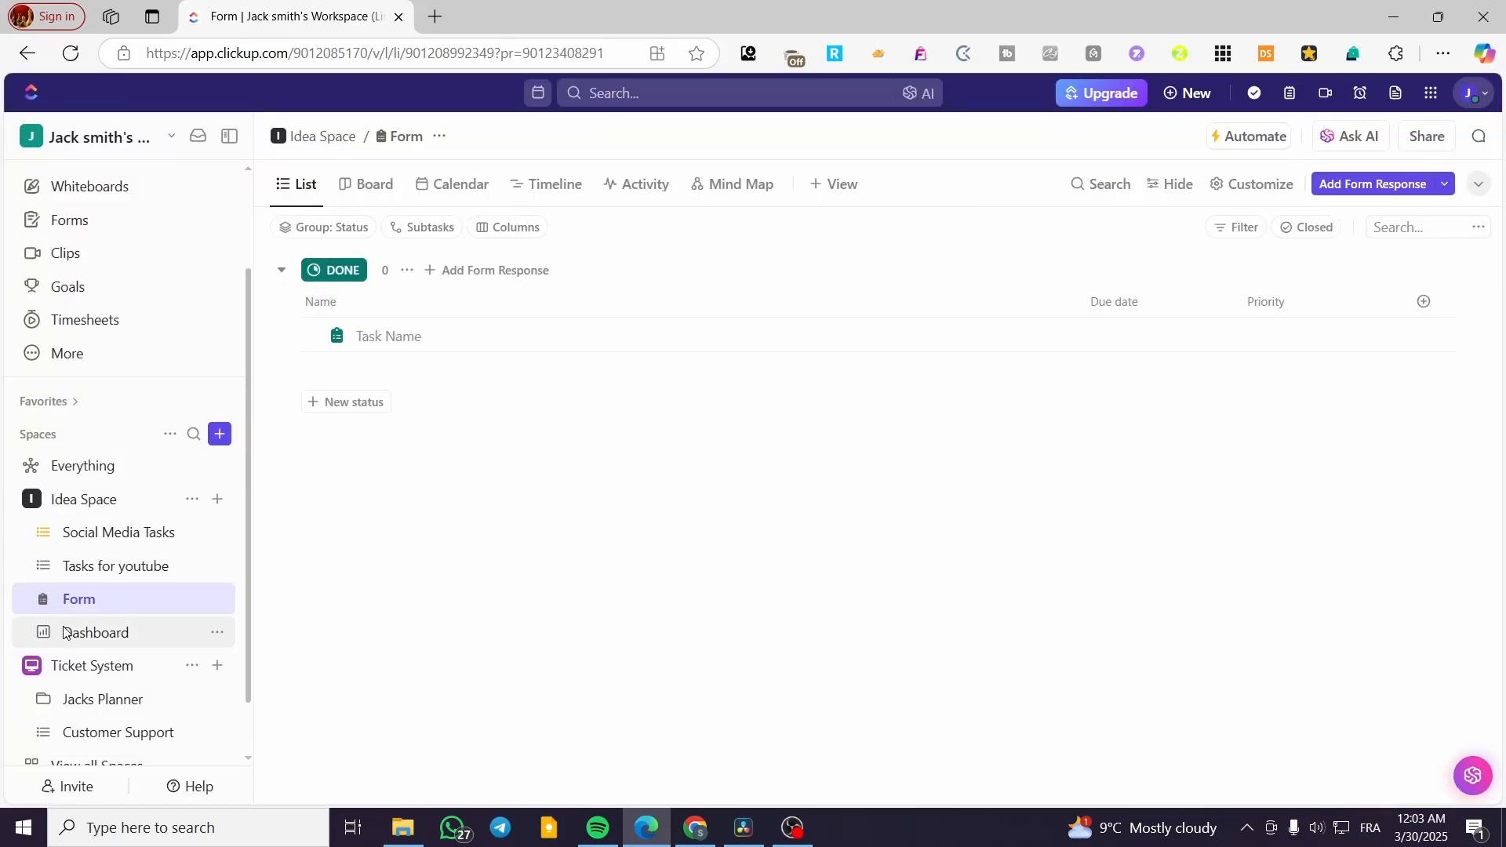
Browse List templates from the Form list and open the test form template to review its contents
click(215, 596)
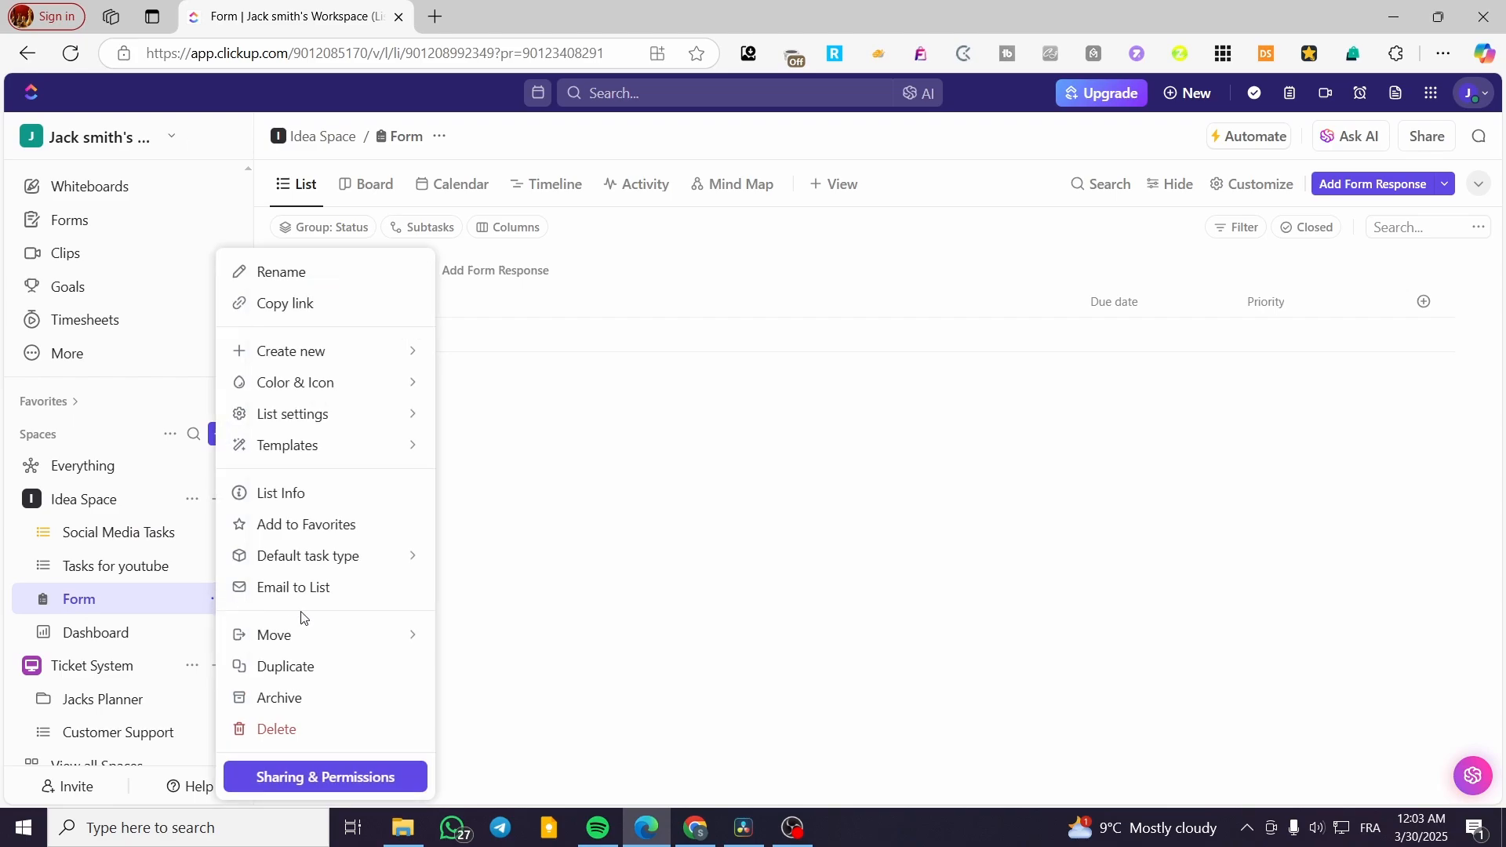
mouse_move(405, 451)
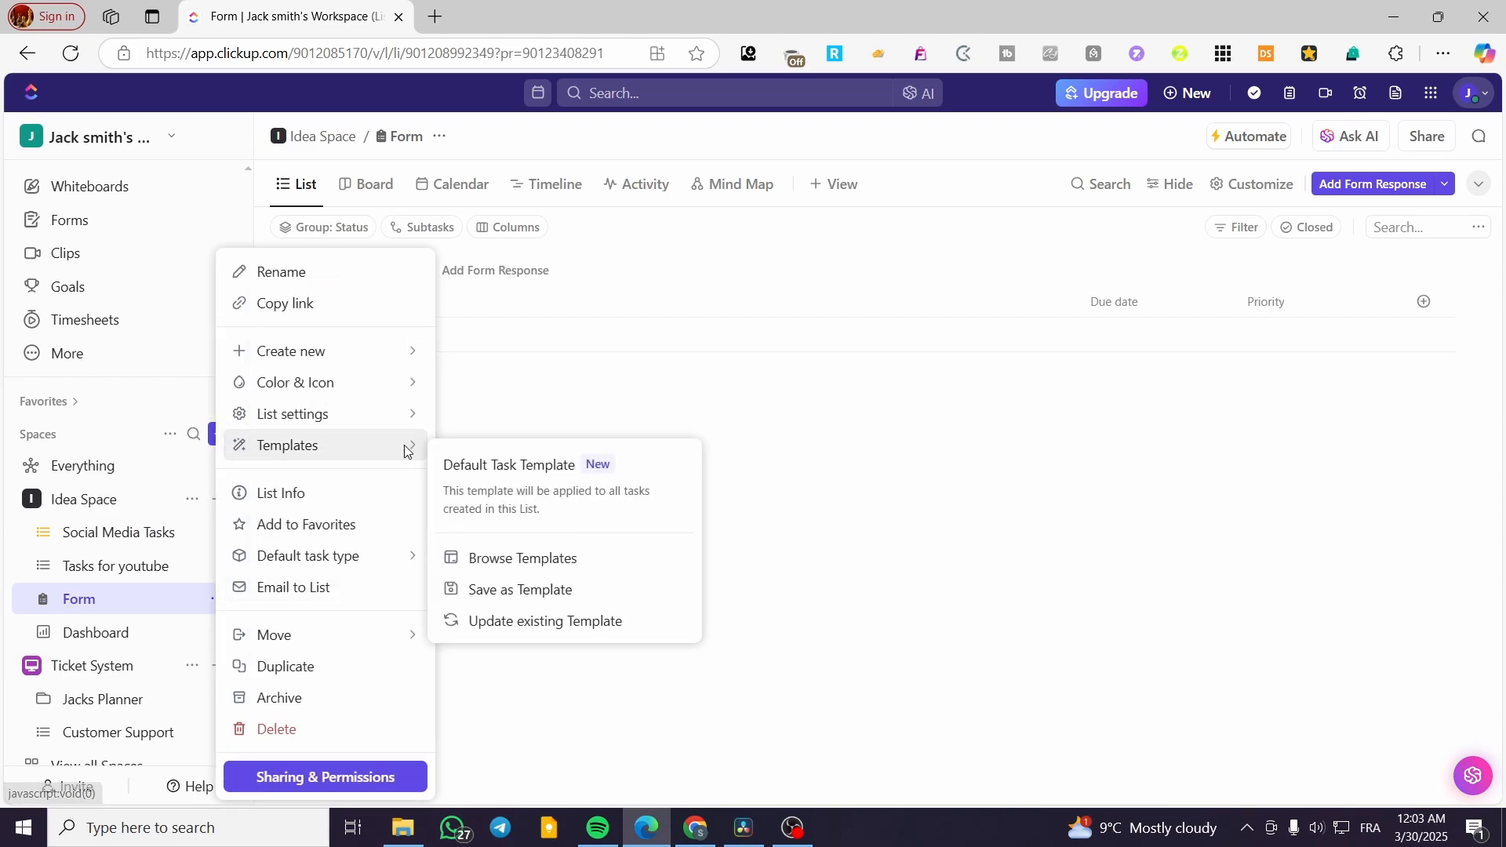
click(587, 566)
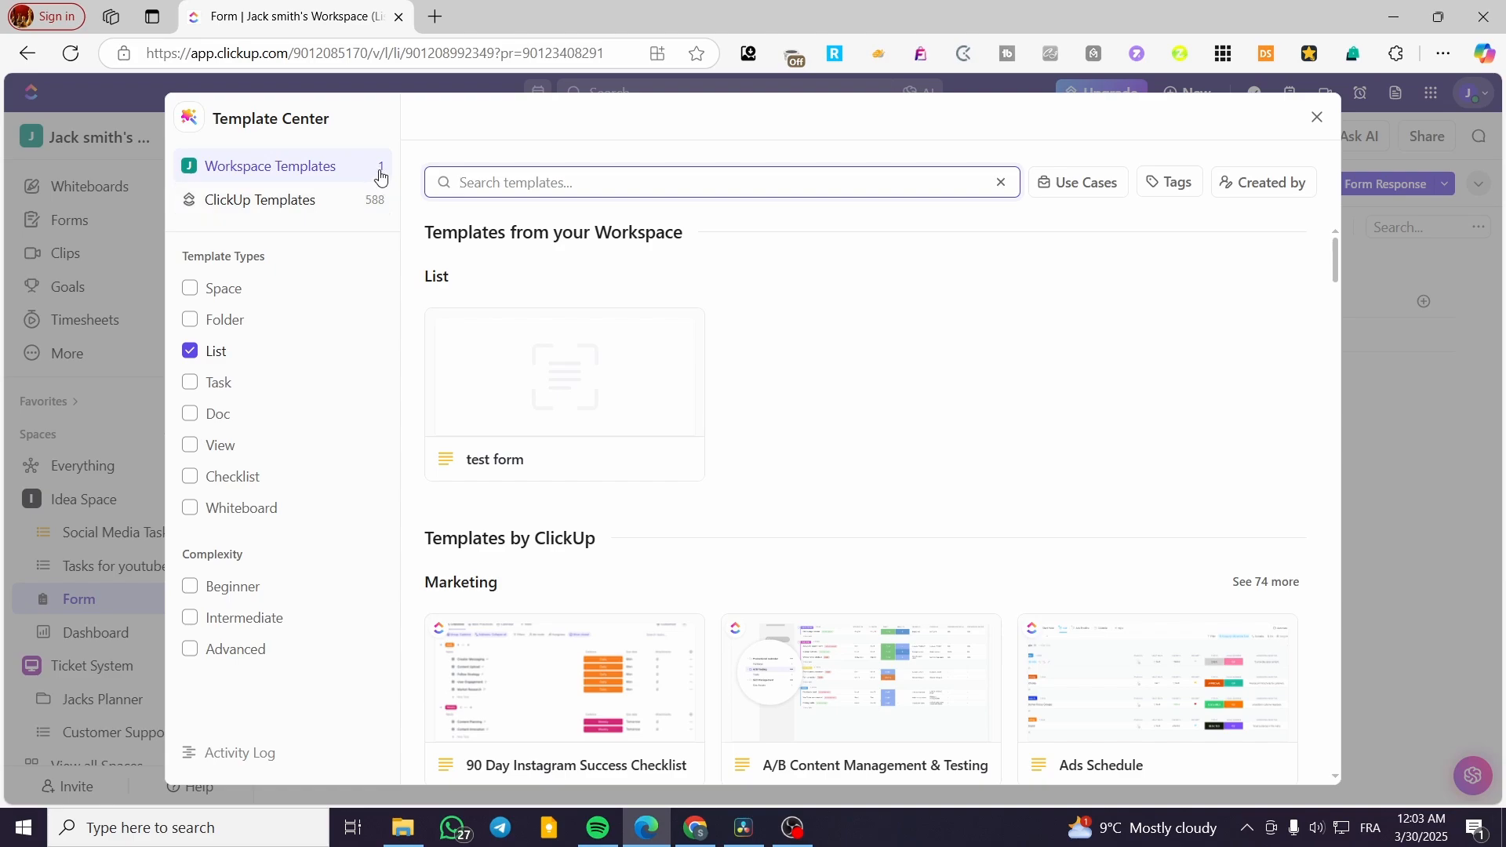
mouse_move(599, 424)
click(592, 394)
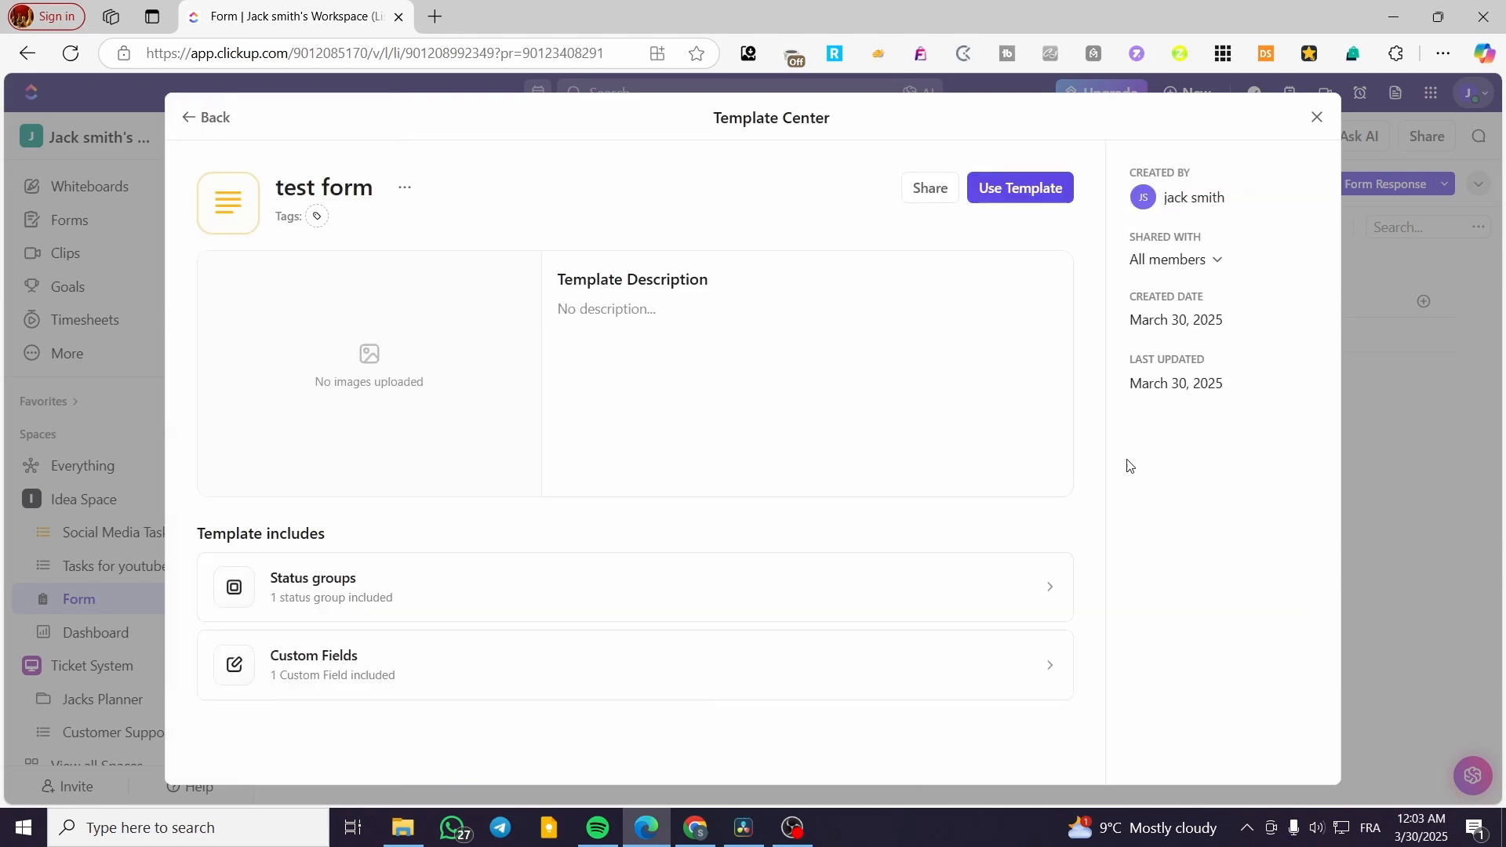
Review the import options for using the test form template in Idea Space, and leave without applying it
click(1020, 188)
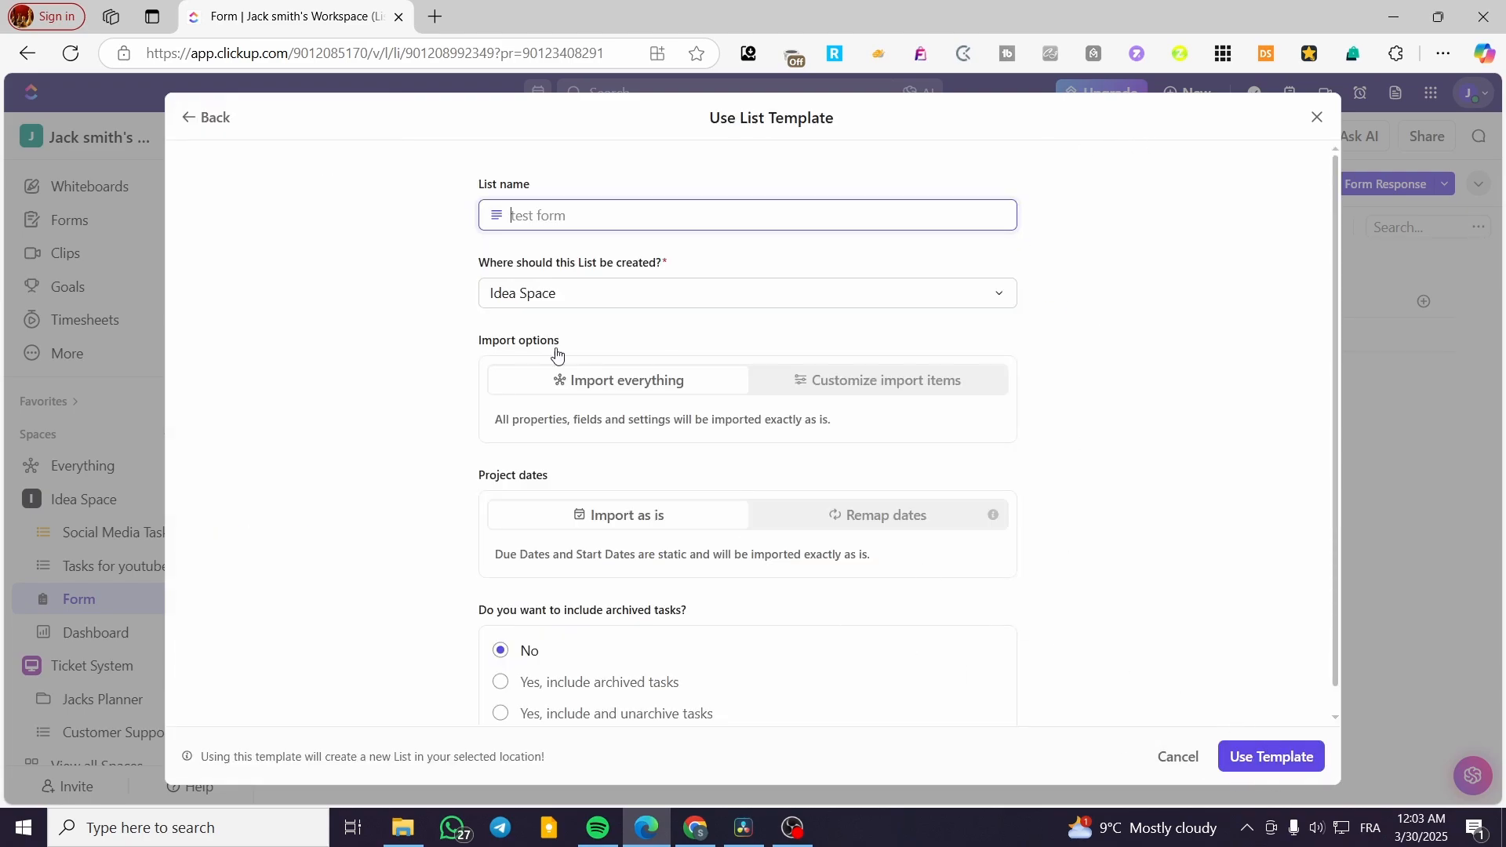
scroll(726, 424, down, 1)
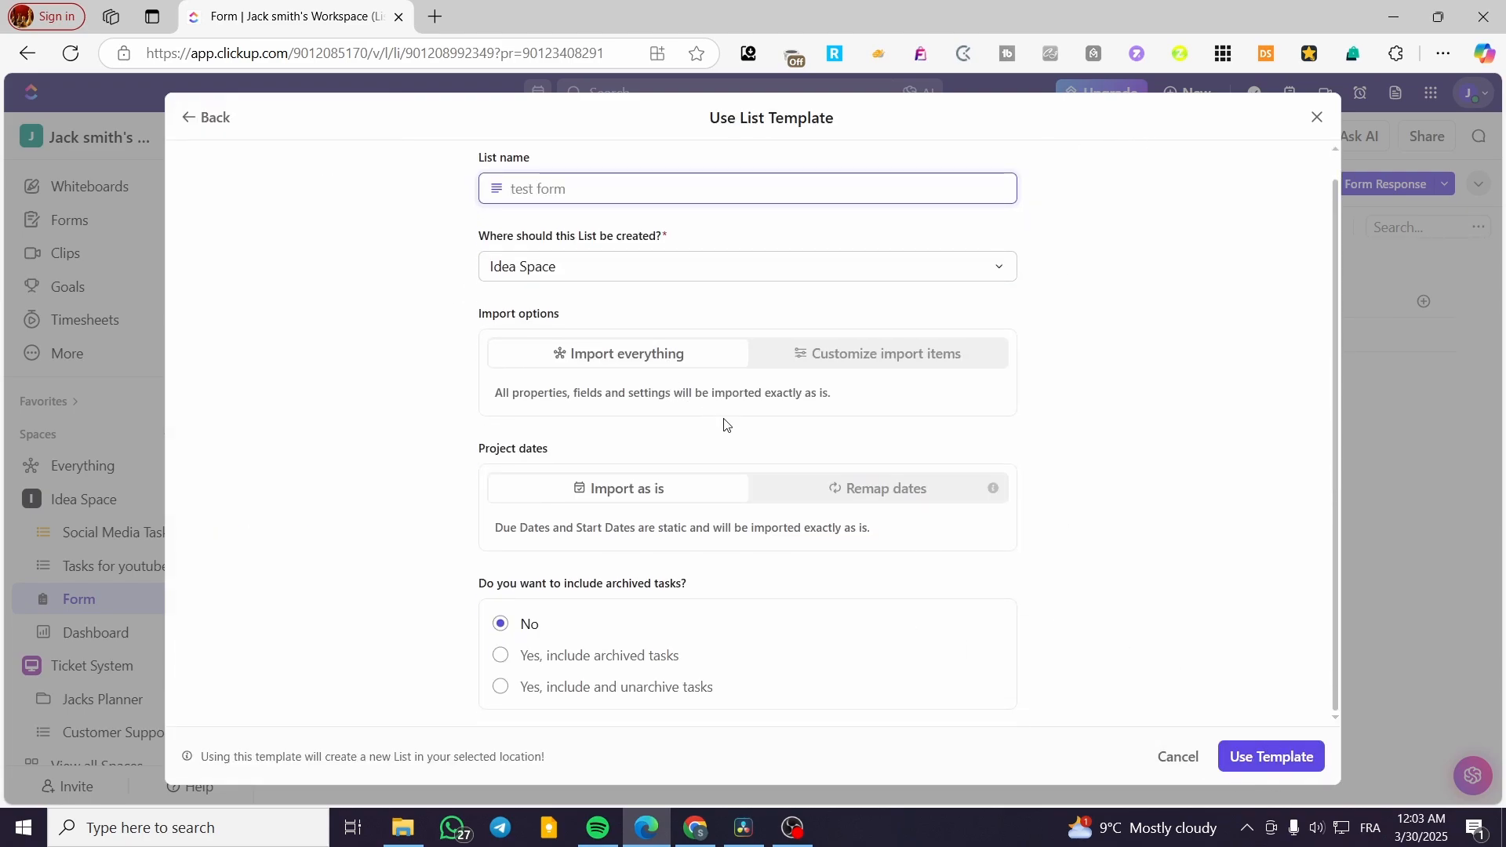
click(1178, 757)
click(1317, 116)
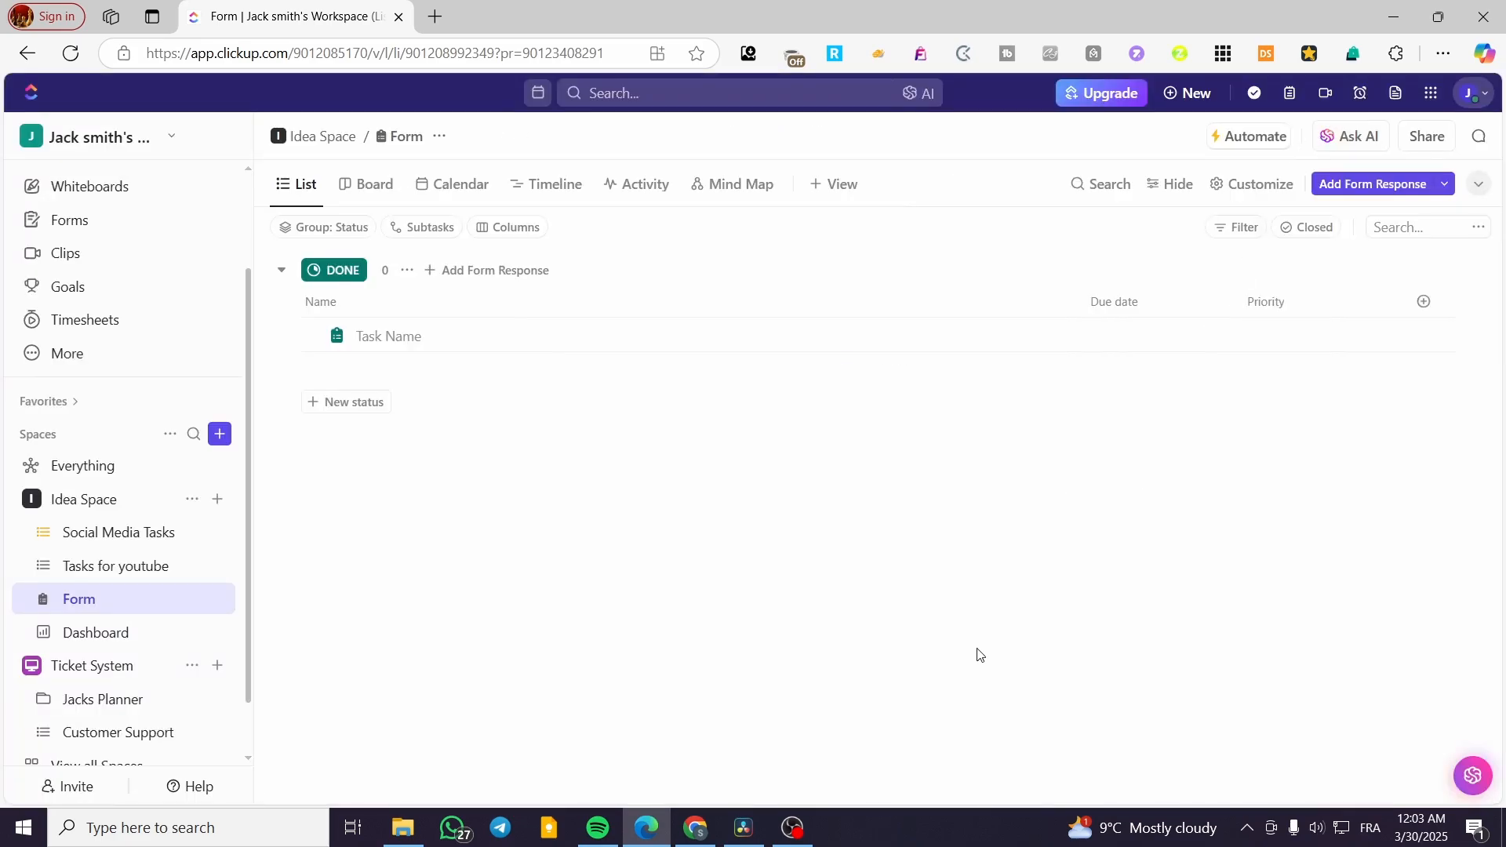